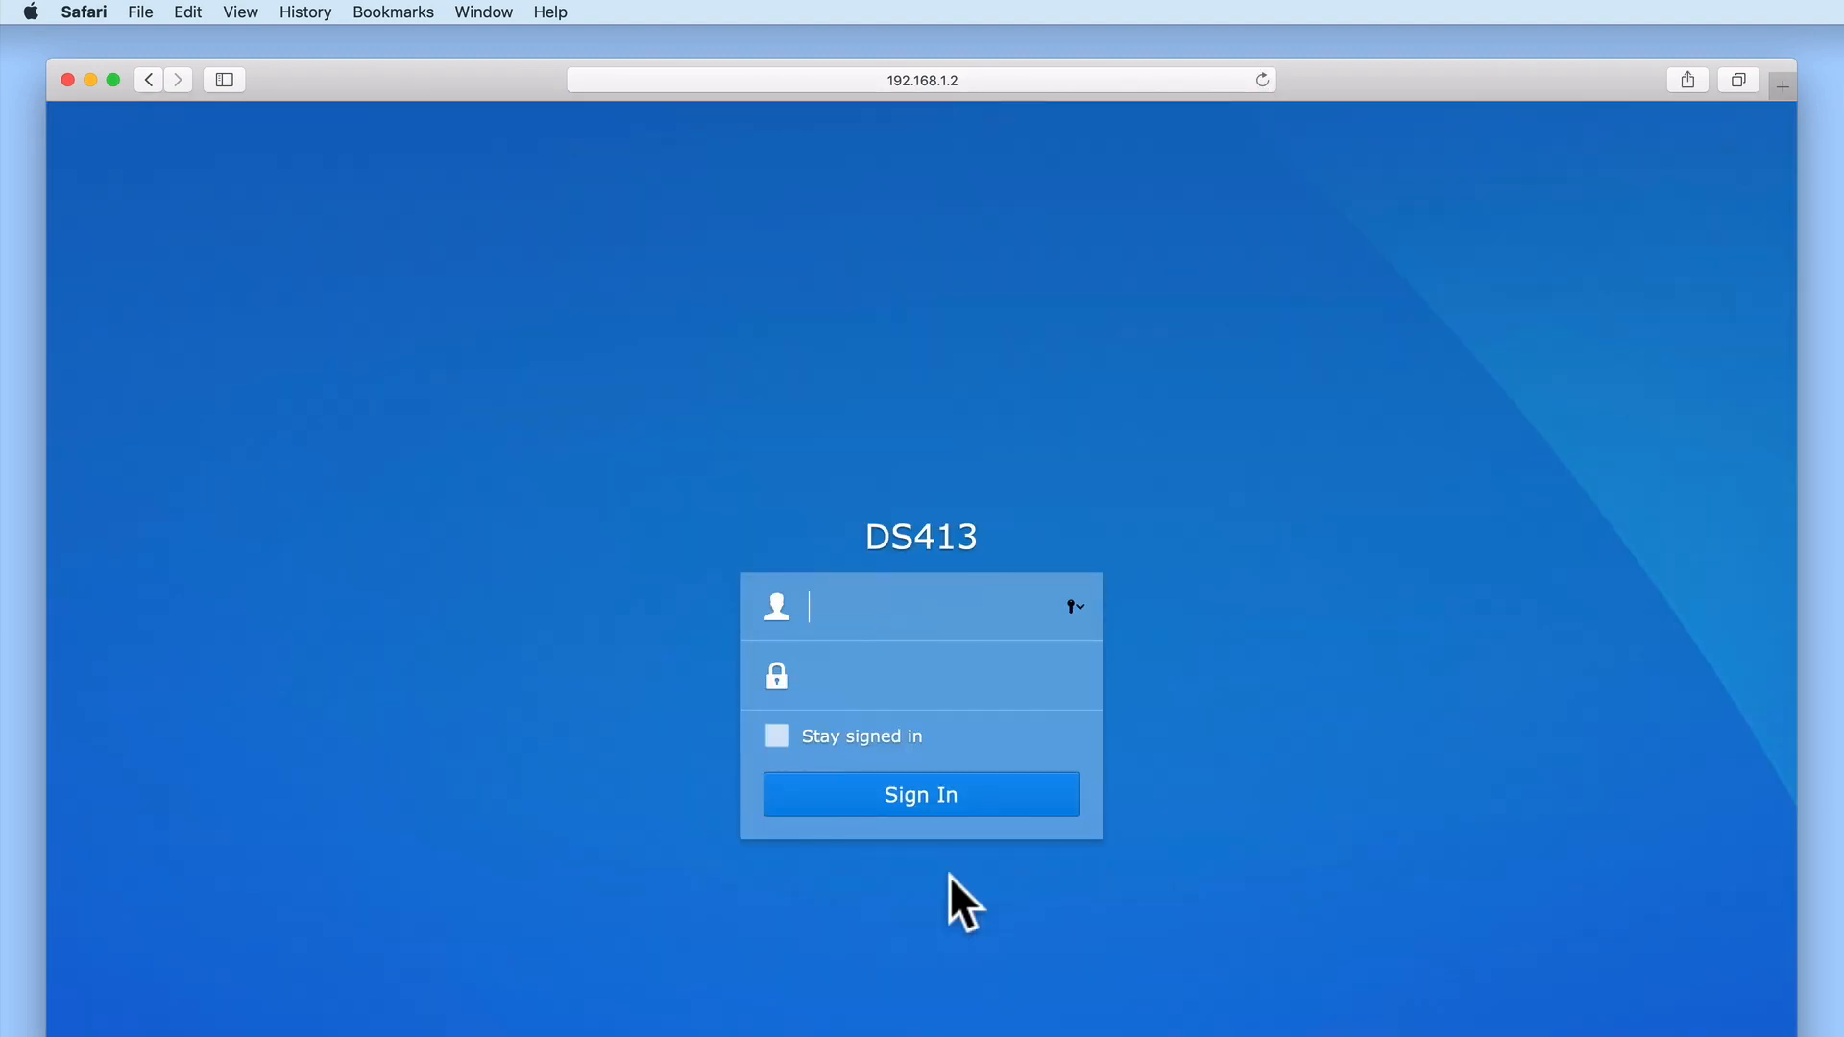
Sign in to the DS413 as administrator with the account password
{"action": "type", "text": "administrator"}
{"action": "key", "text": "Tab"}
{"action": "type", "text": "••••••••"}
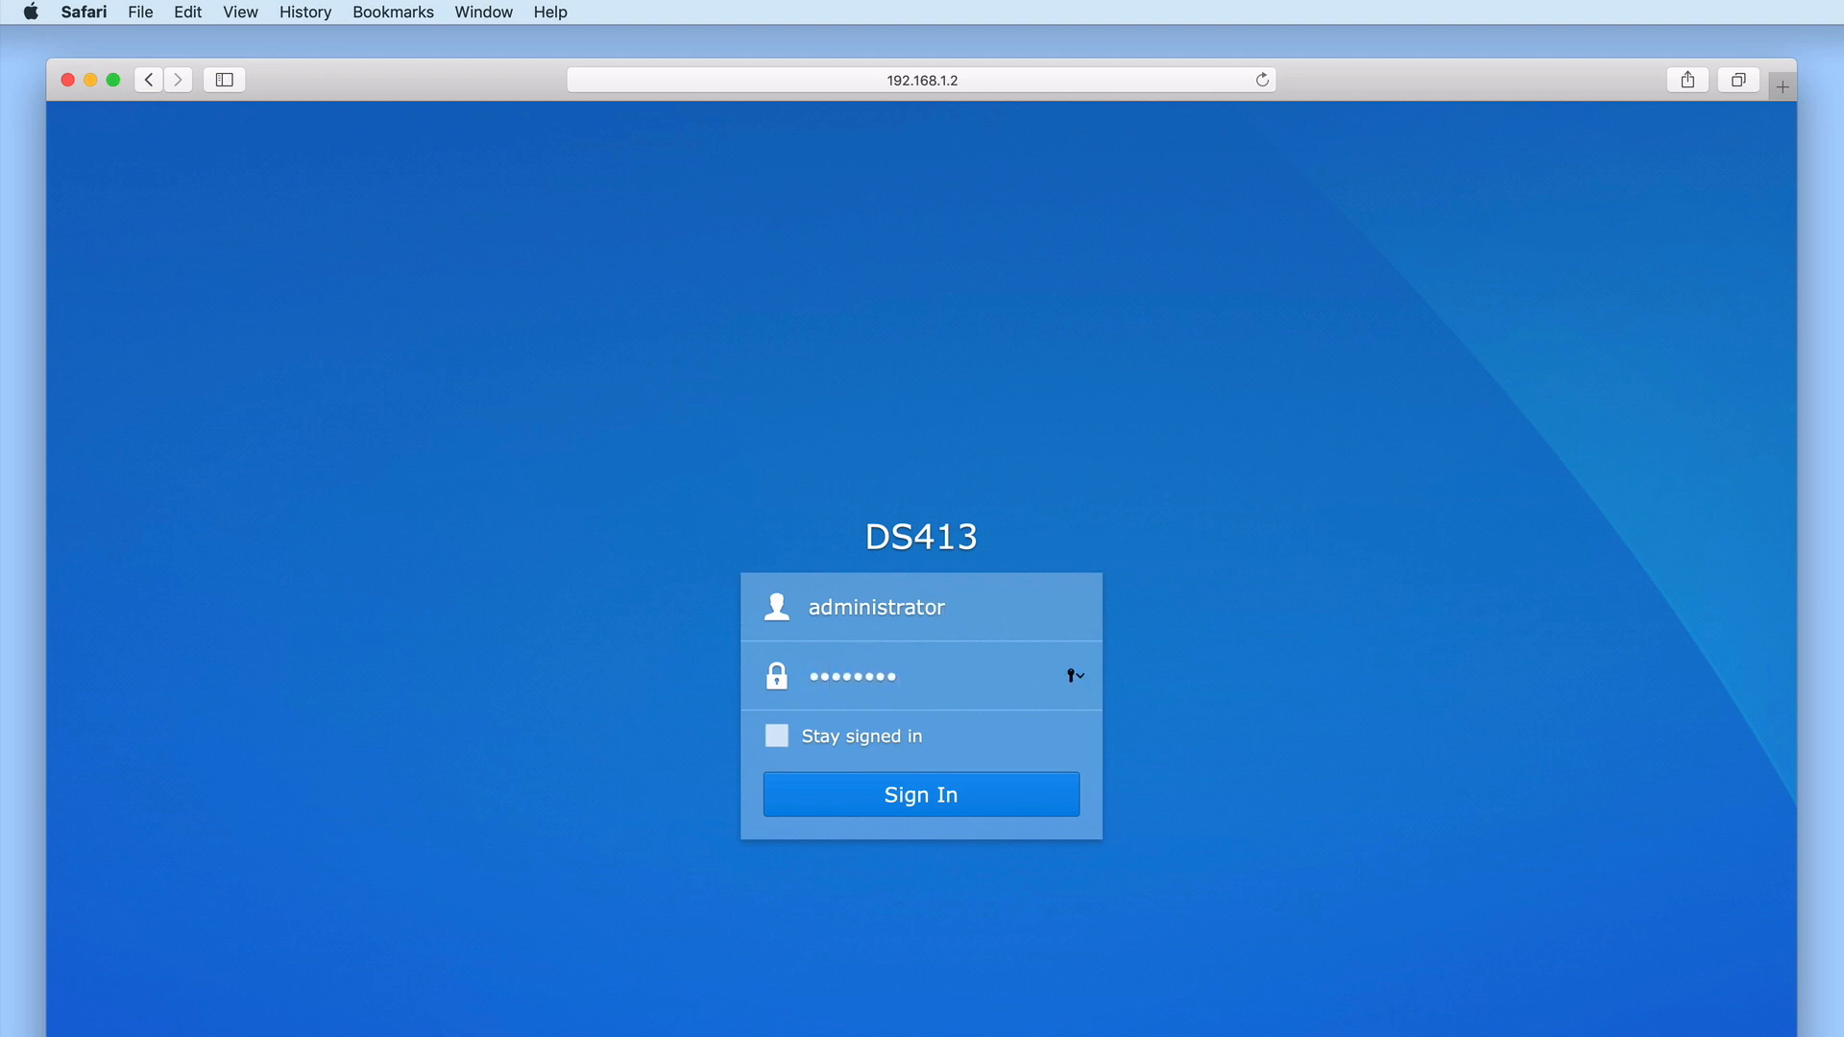
{"action": "left_click", "coordinate": [911, 797]}
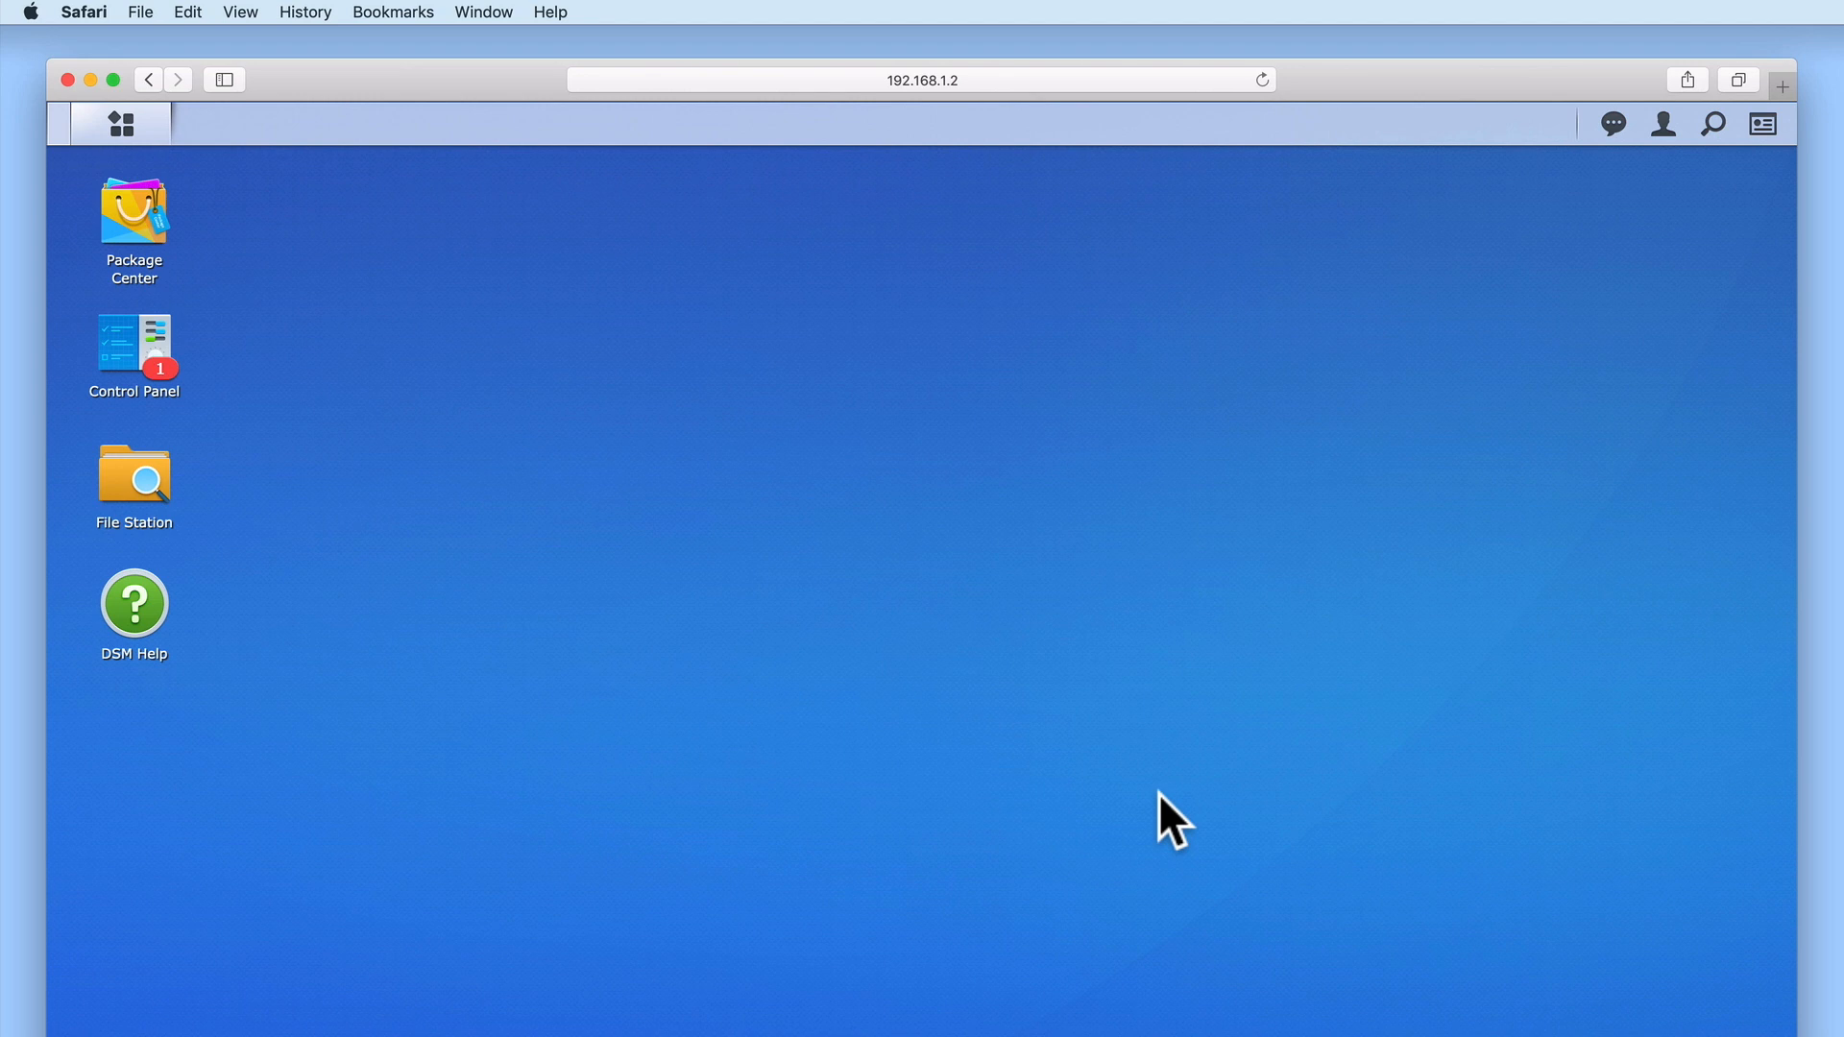
In Control Panel's Shared Folder page, start creating a new shared folder
{"action": "left_click", "coordinate": [137, 341]}
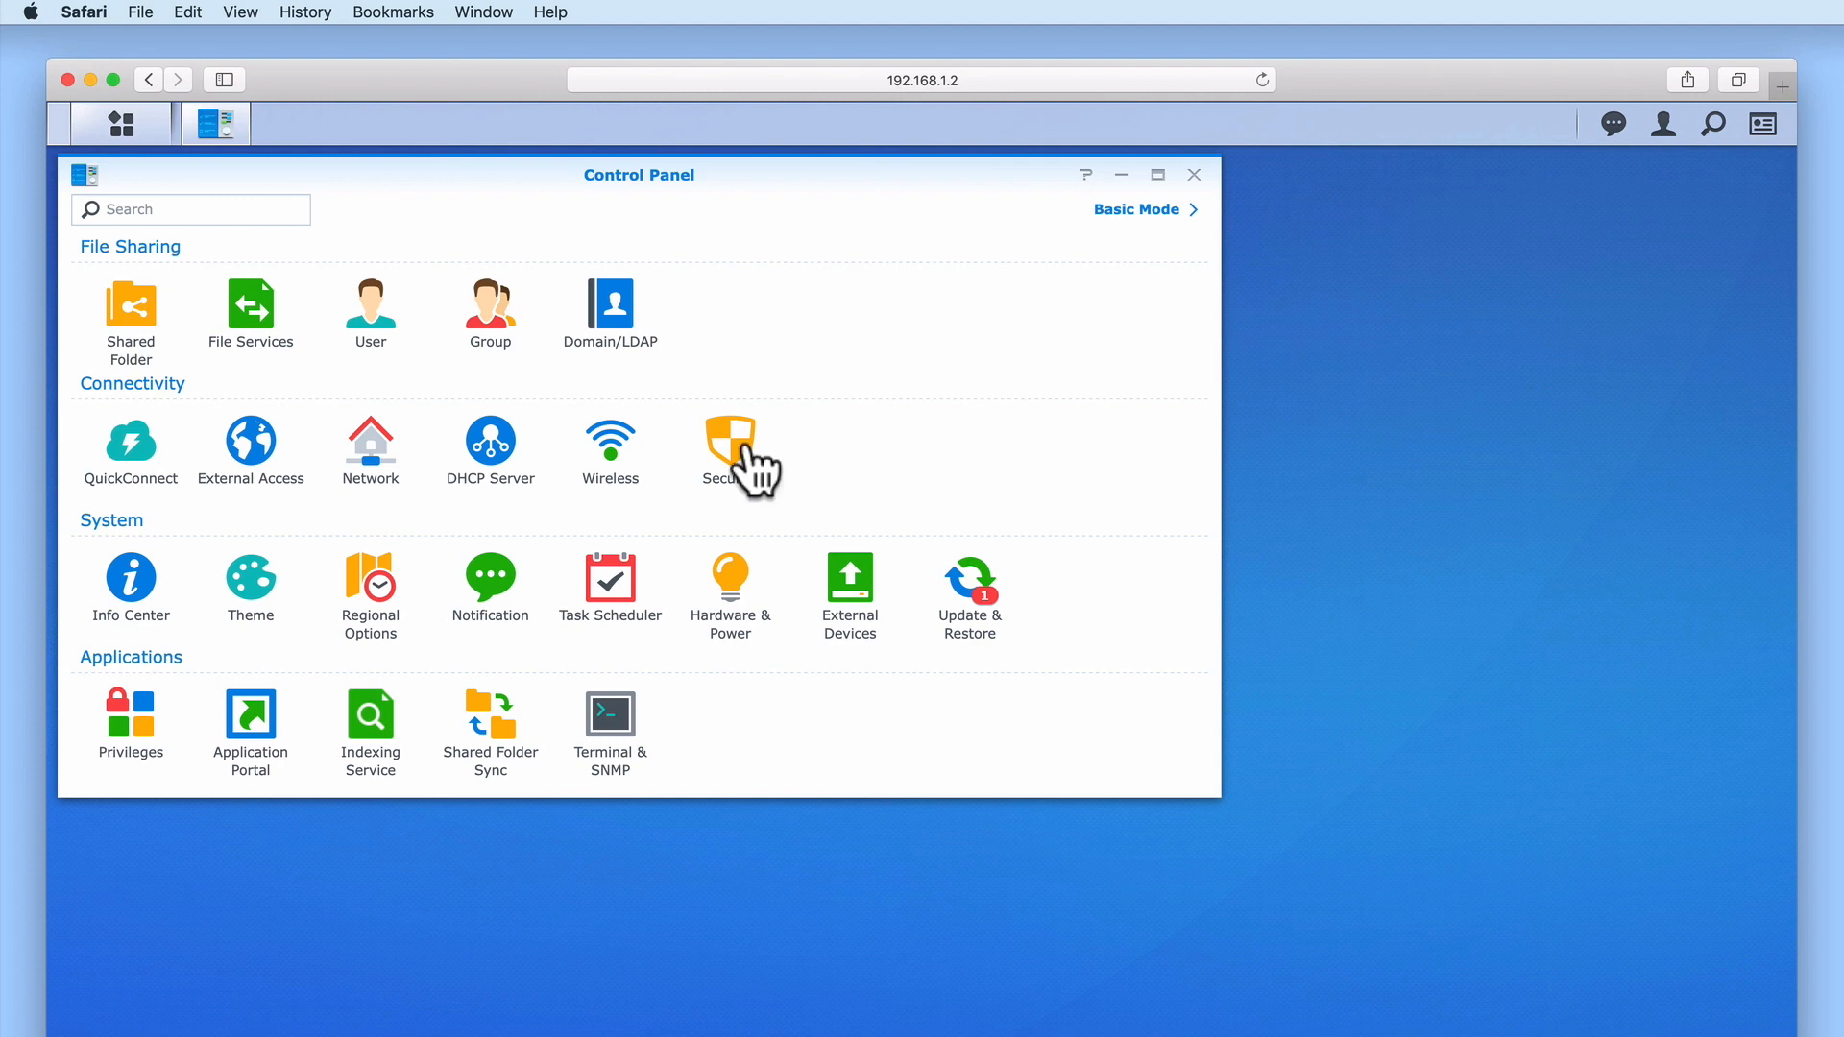
{"action": "left_click", "coordinate": [142, 346]}
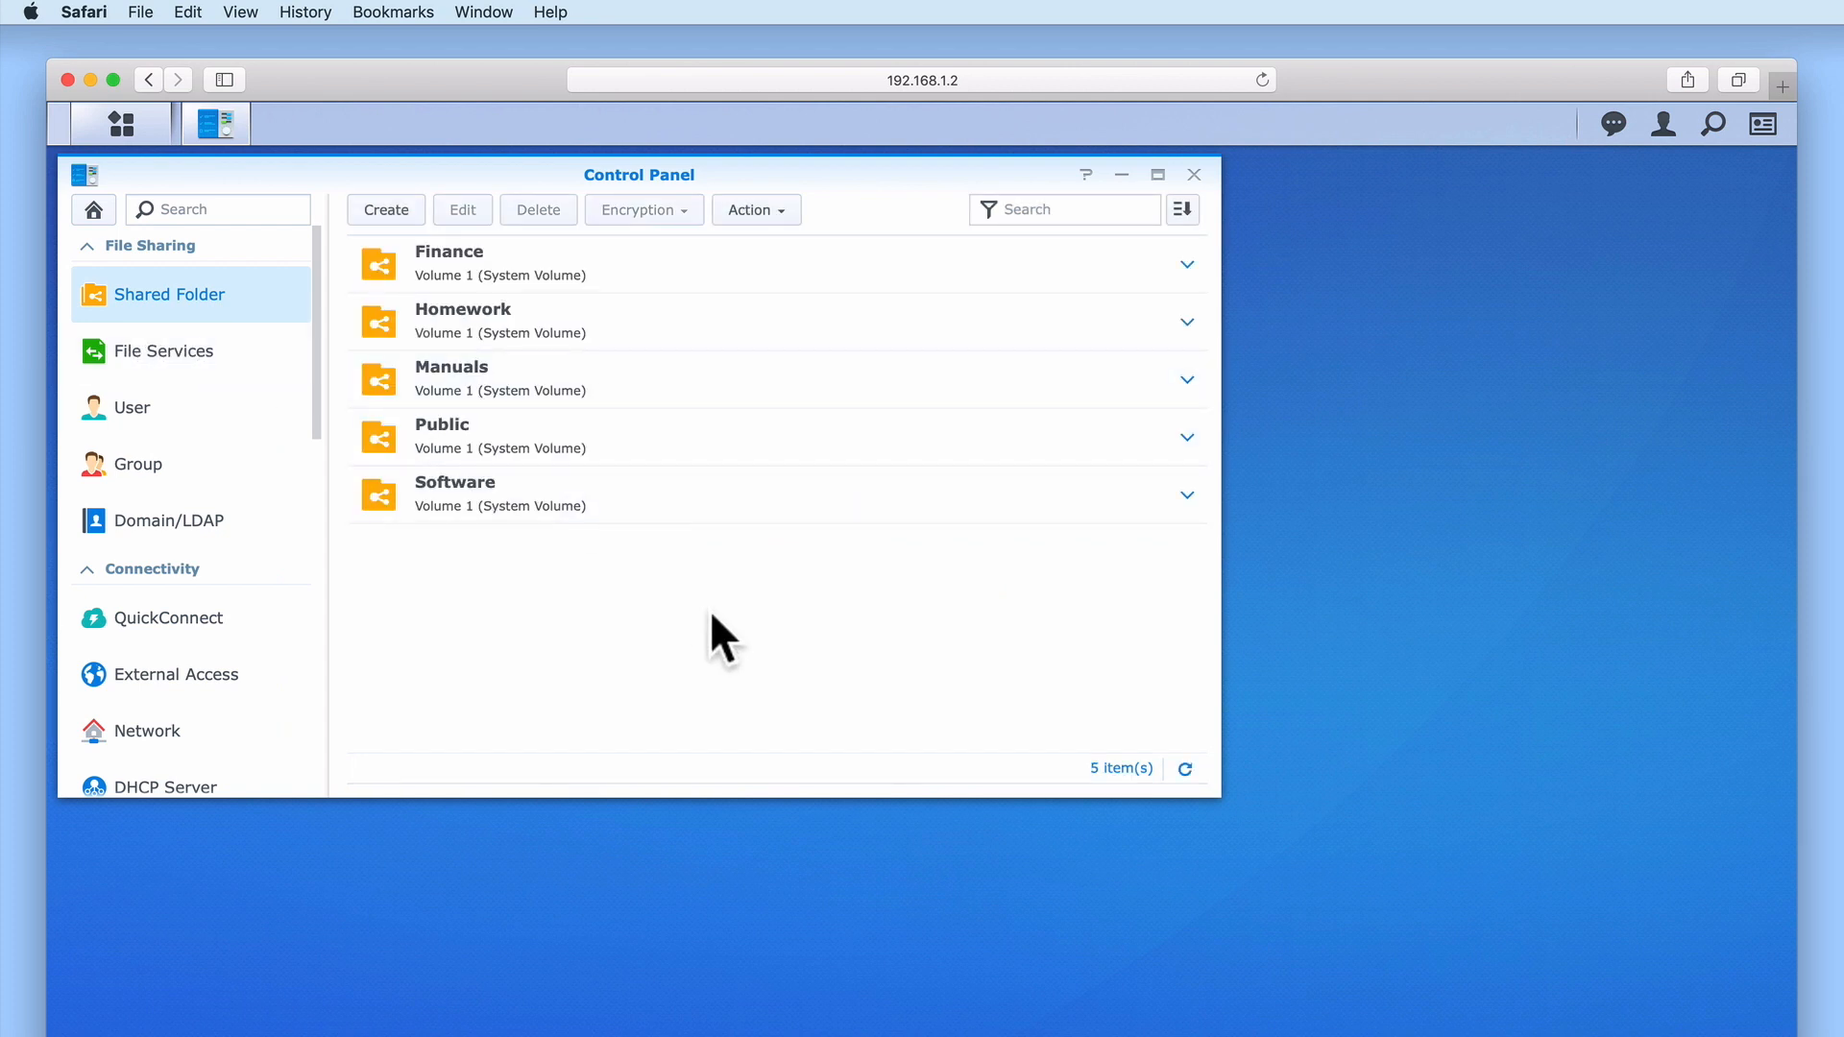
{"action": "left_click", "coordinate": [386, 211]}
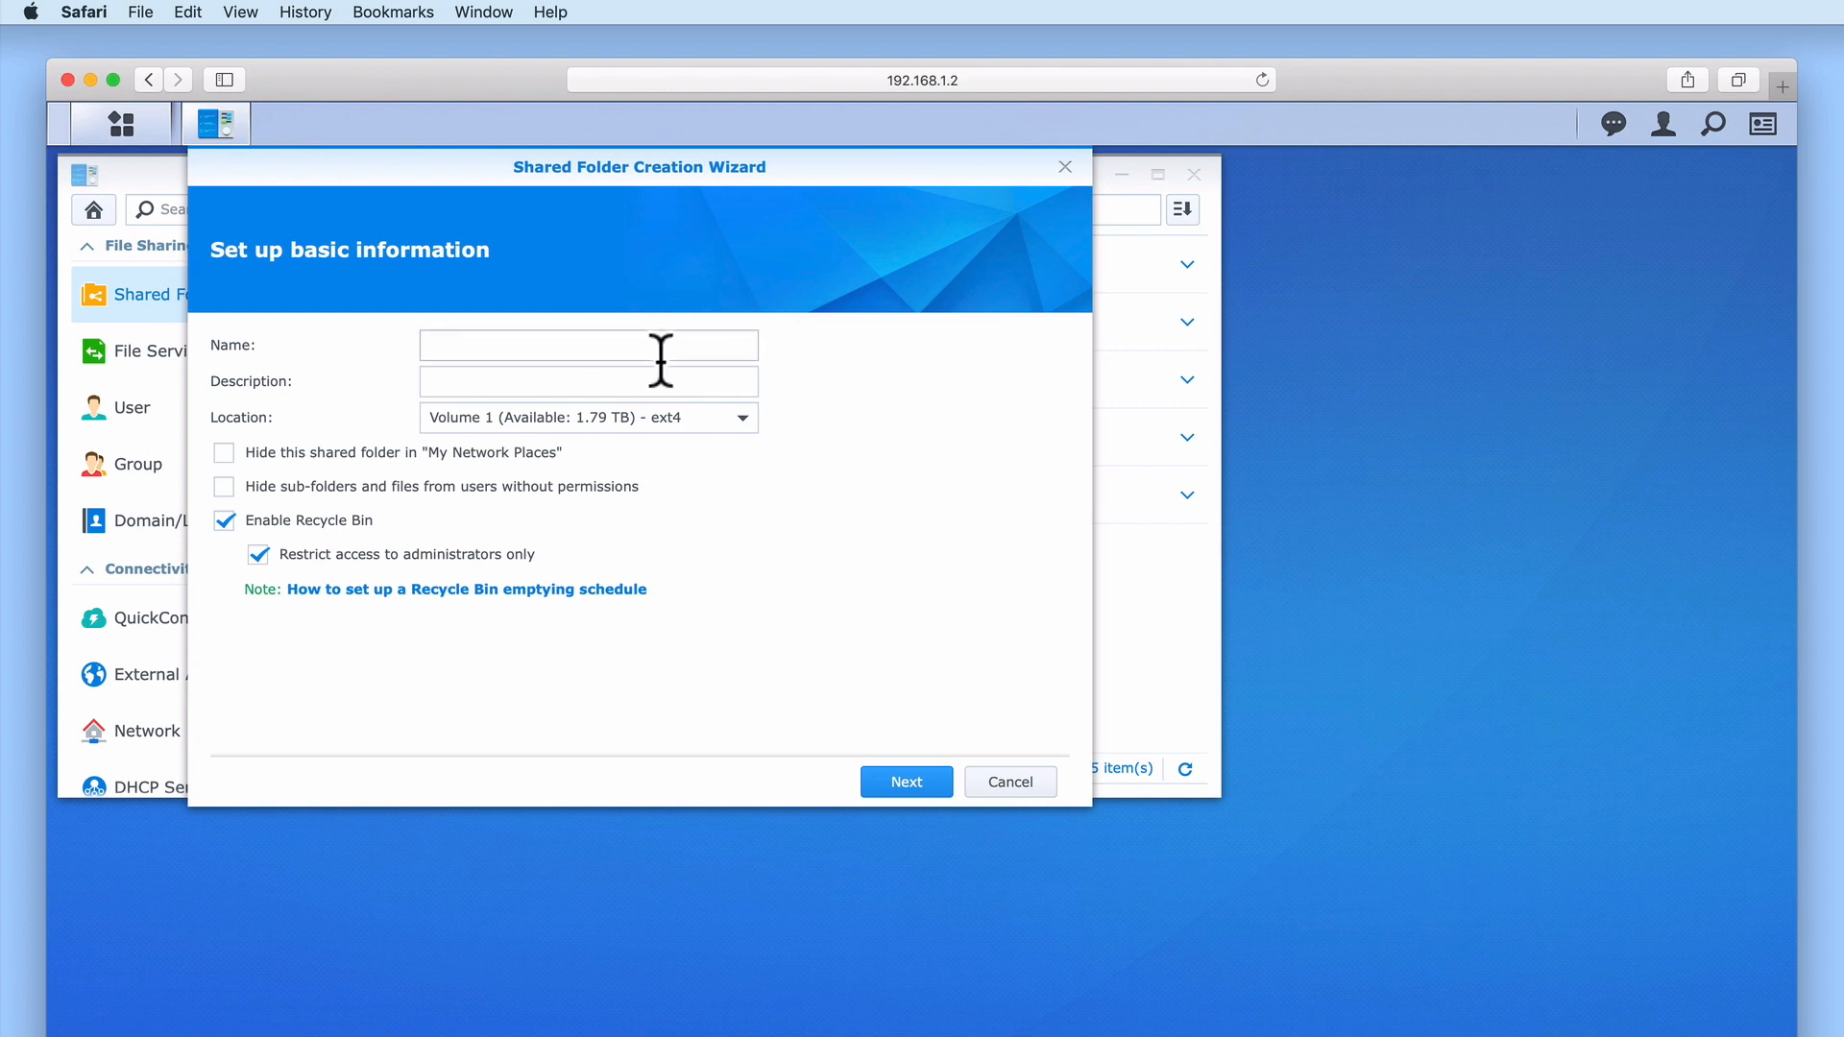
Name the folder 'Downloads', describe it 'Folder Share for Download Station', place it on Volume 2, no recycle bin
{"action": "left_click", "coordinate": [576, 347]}
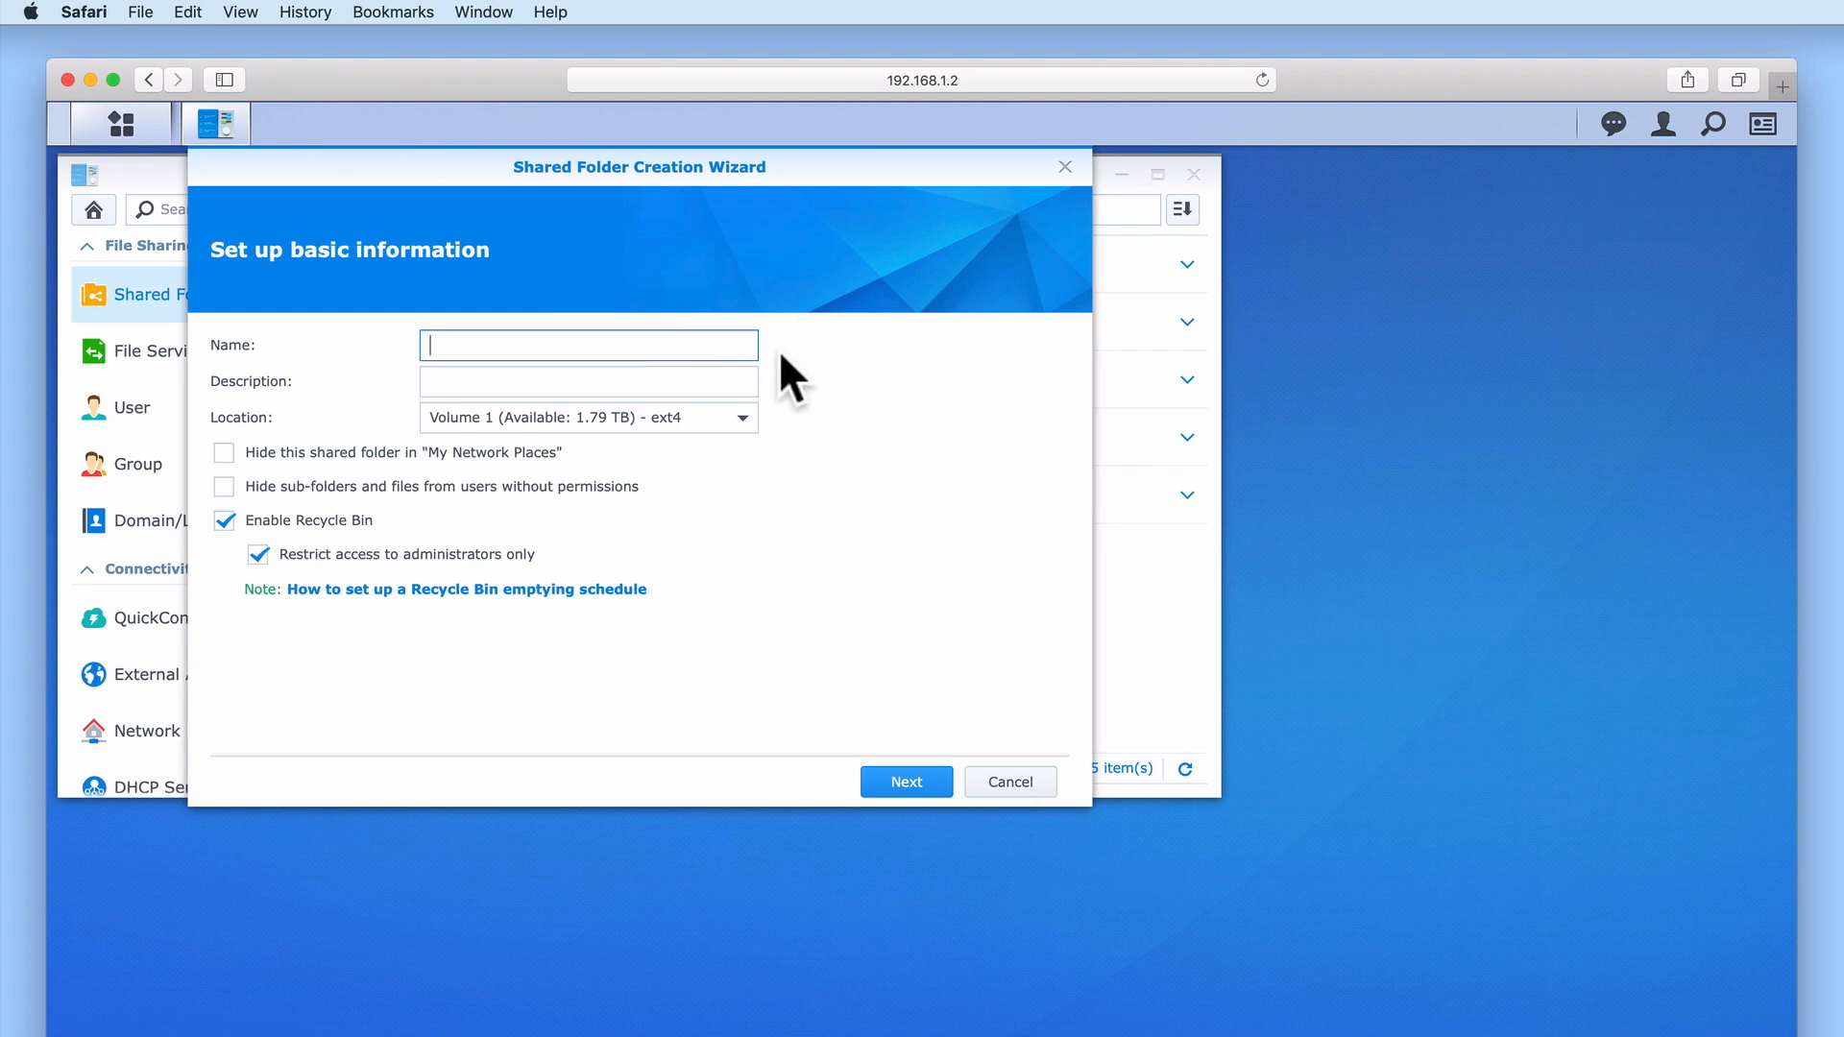
{"action": "type", "text": "Downloads"}
{"action": "key", "text": "Tab"}
{"action": "type", "text": "Folder Share for Download Station"}
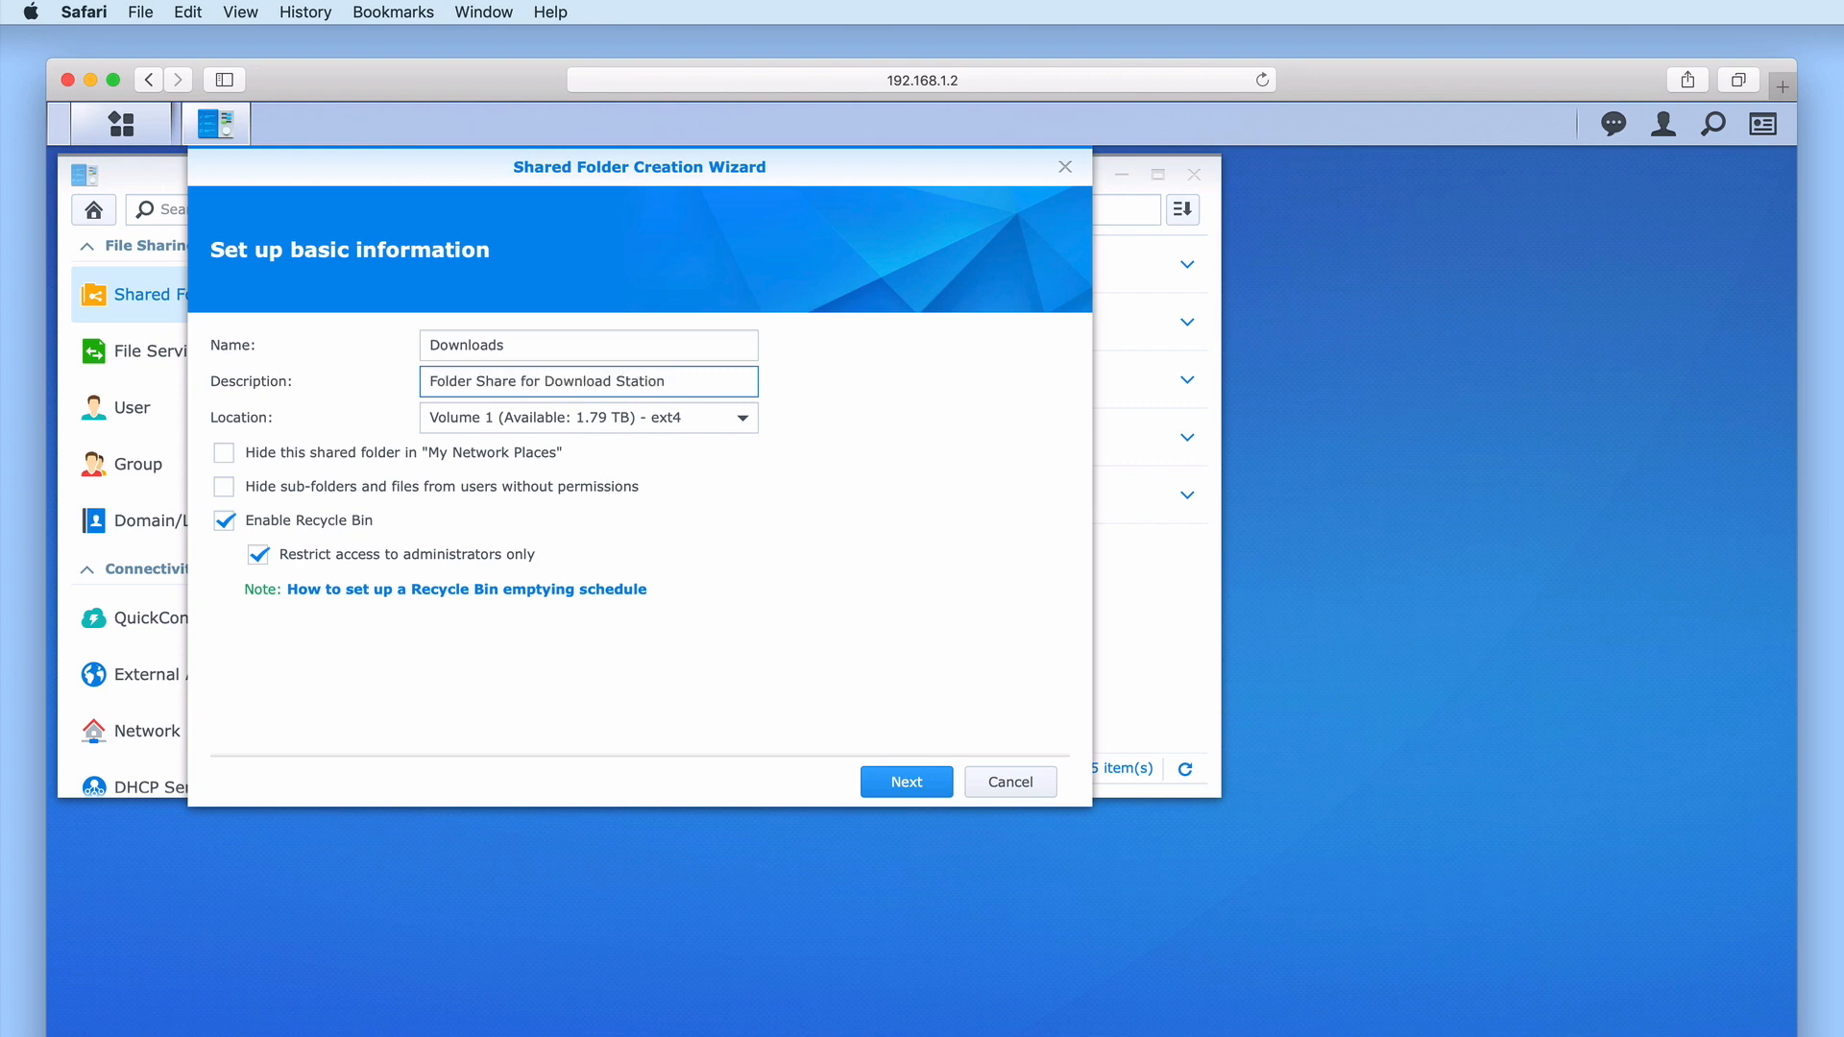
{"action": "left_click", "coordinate": [742, 419]}
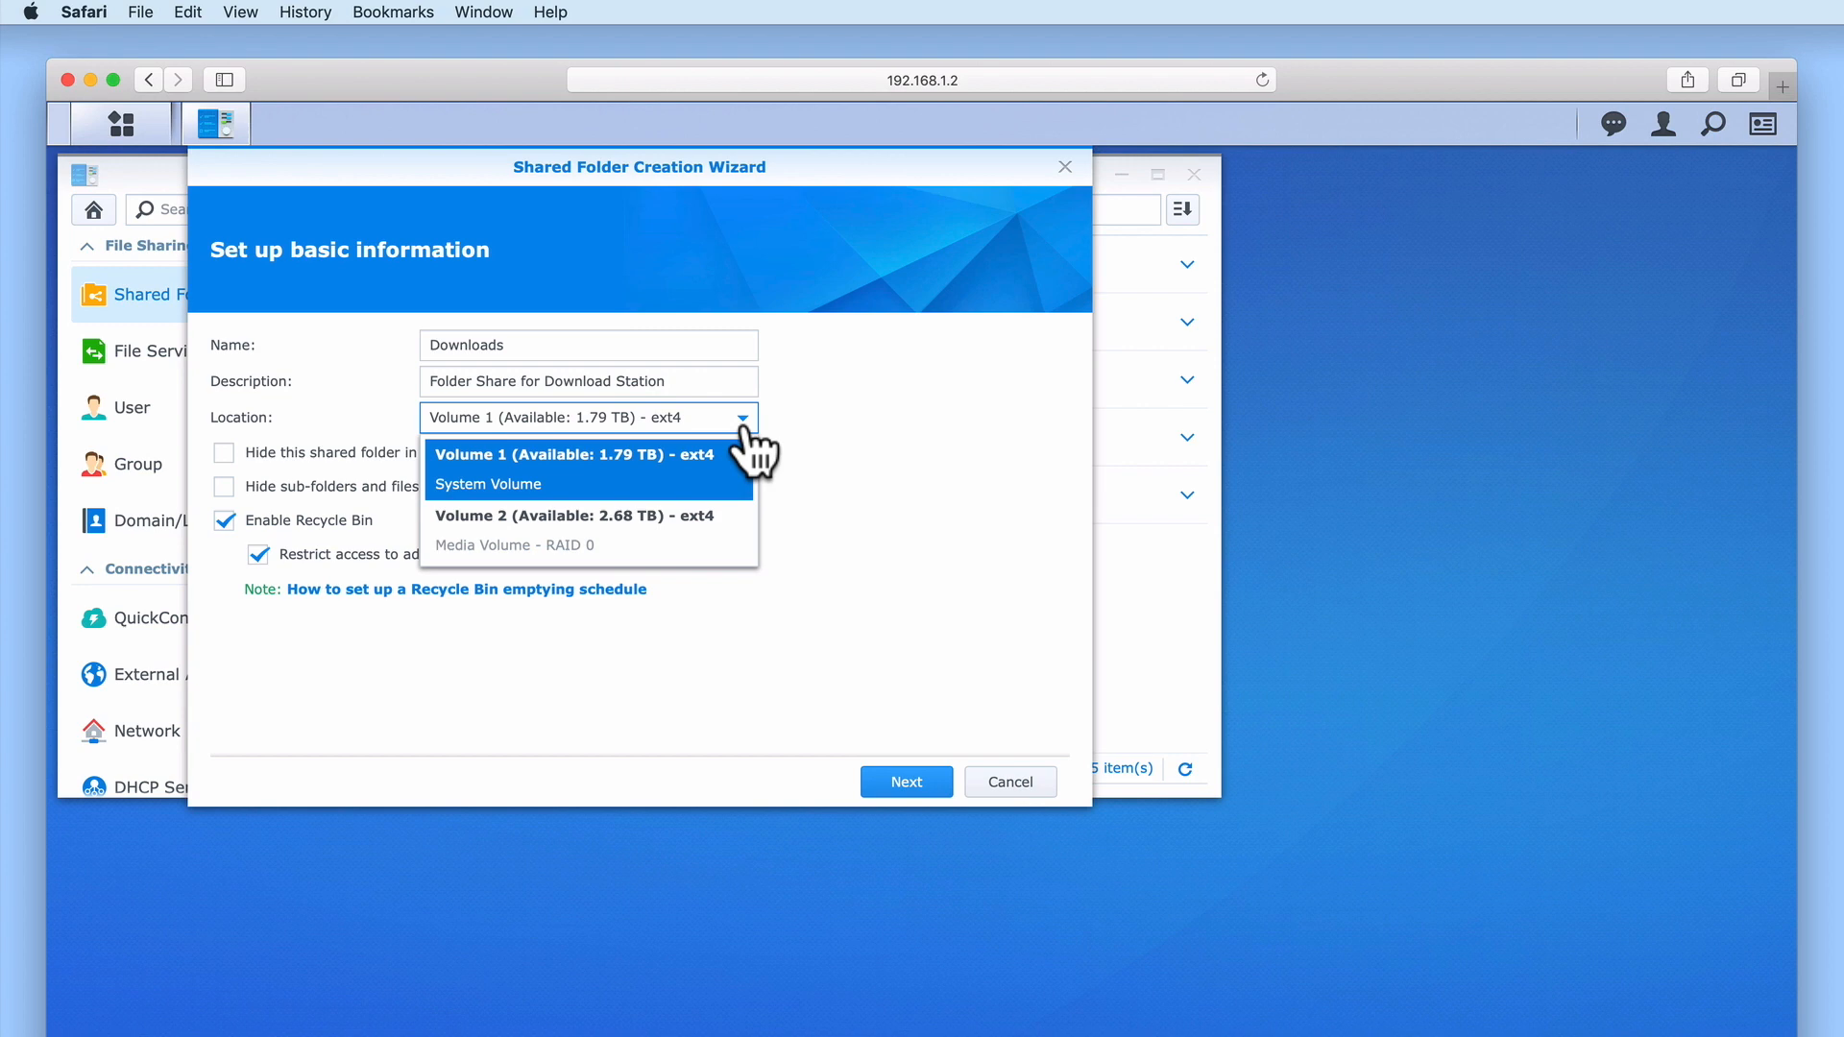
{"action": "left_click", "coordinate": [720, 548]}
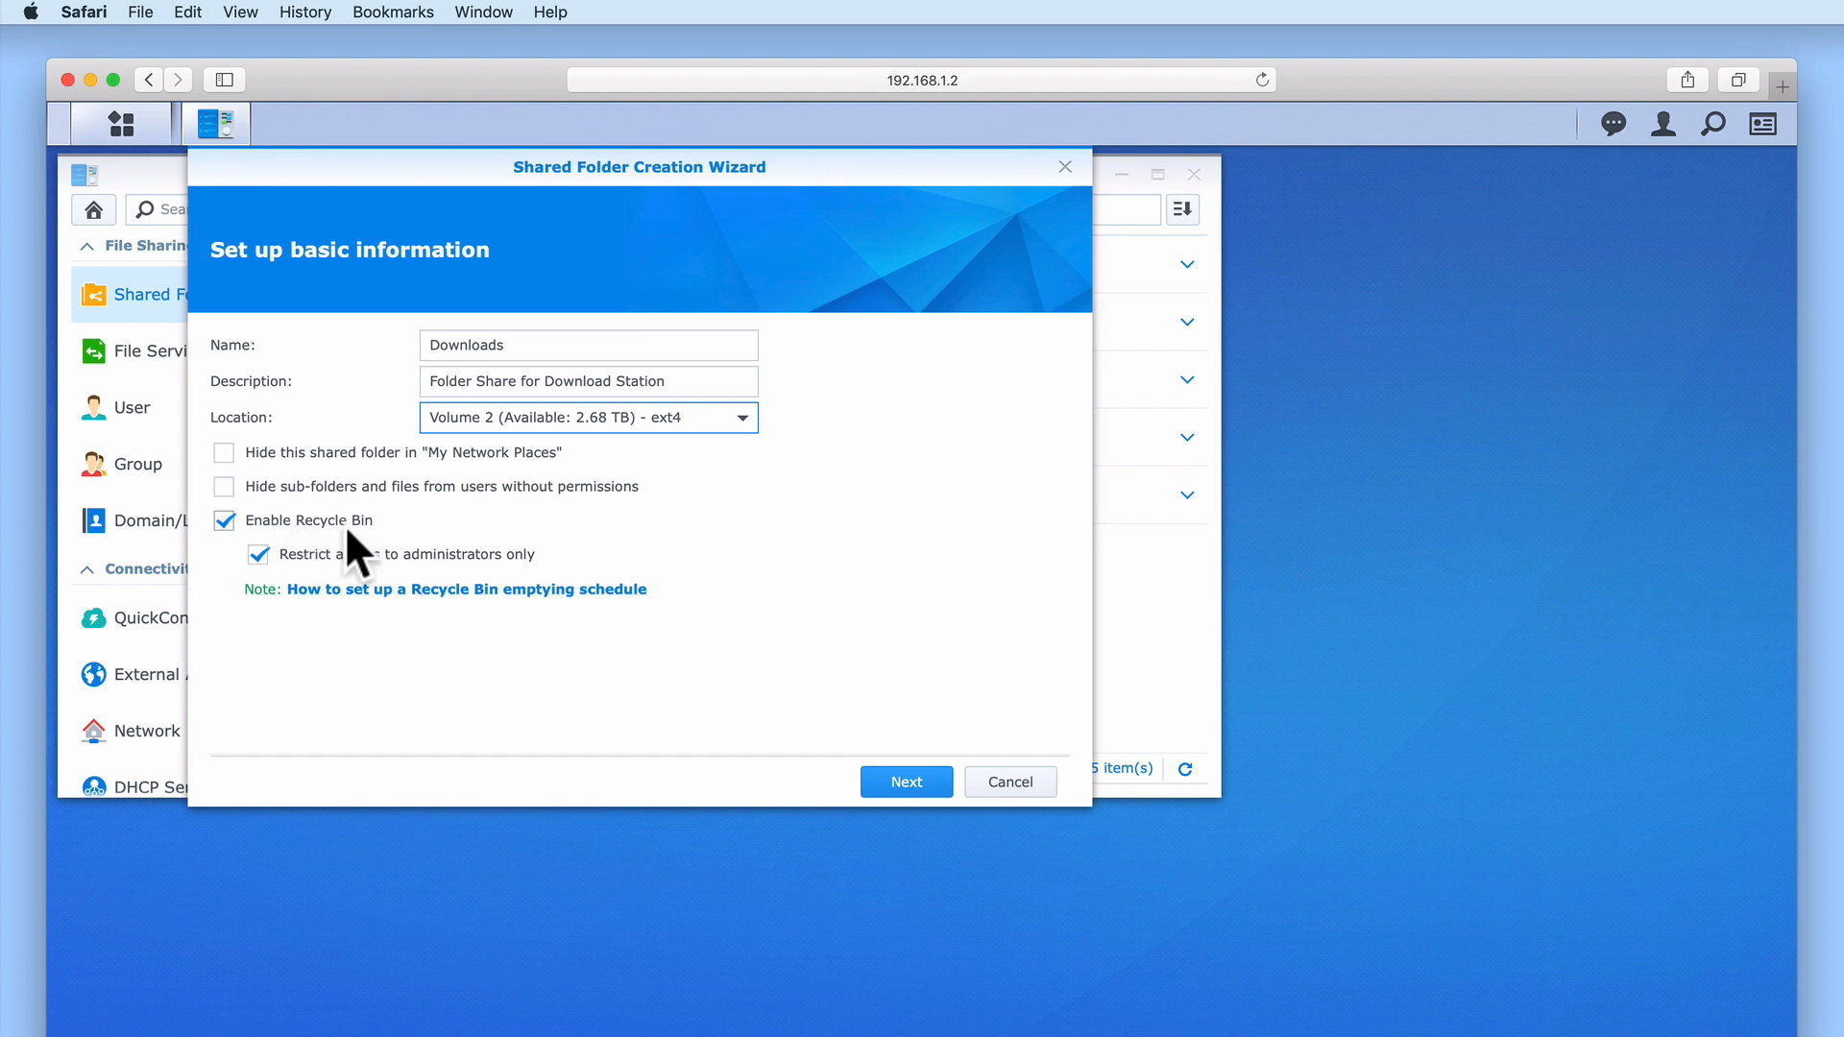
{"action": "left_click", "coordinate": [223, 521]}
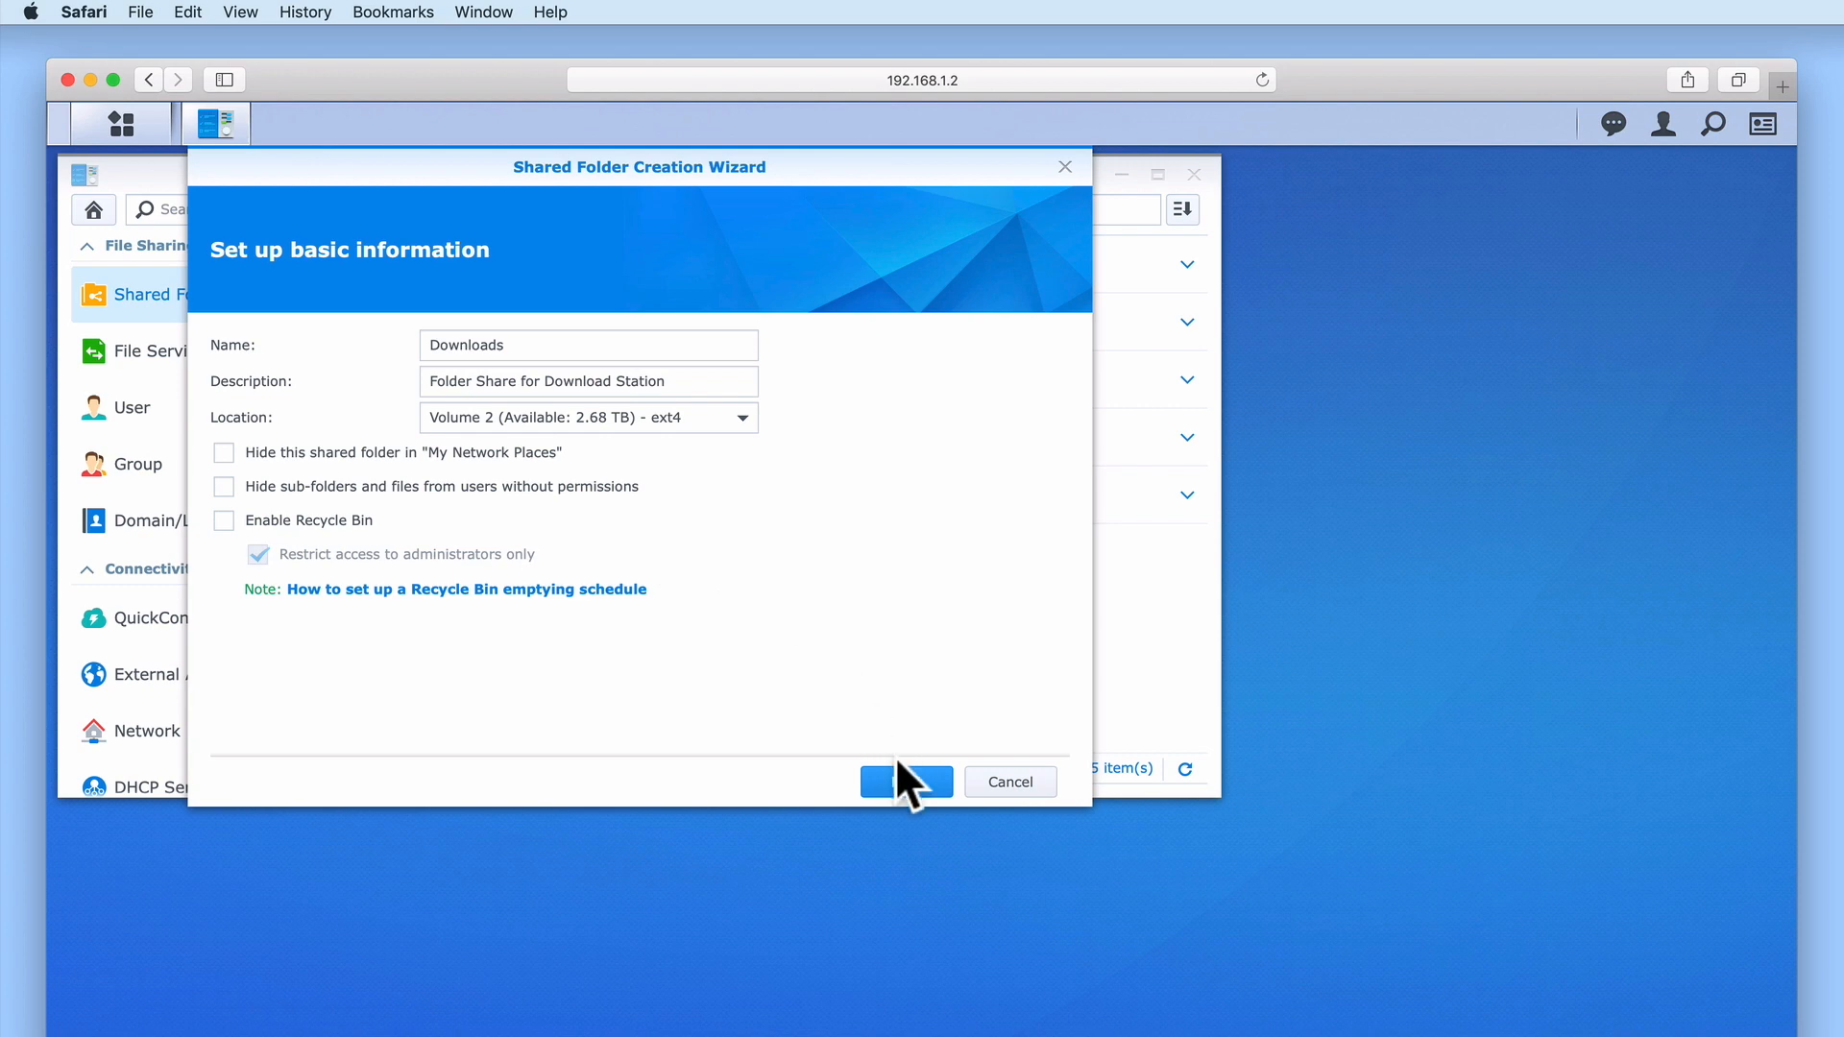
Skip encryption and create the Downloads shared folder
{"action": "left_click", "coordinate": [904, 782]}
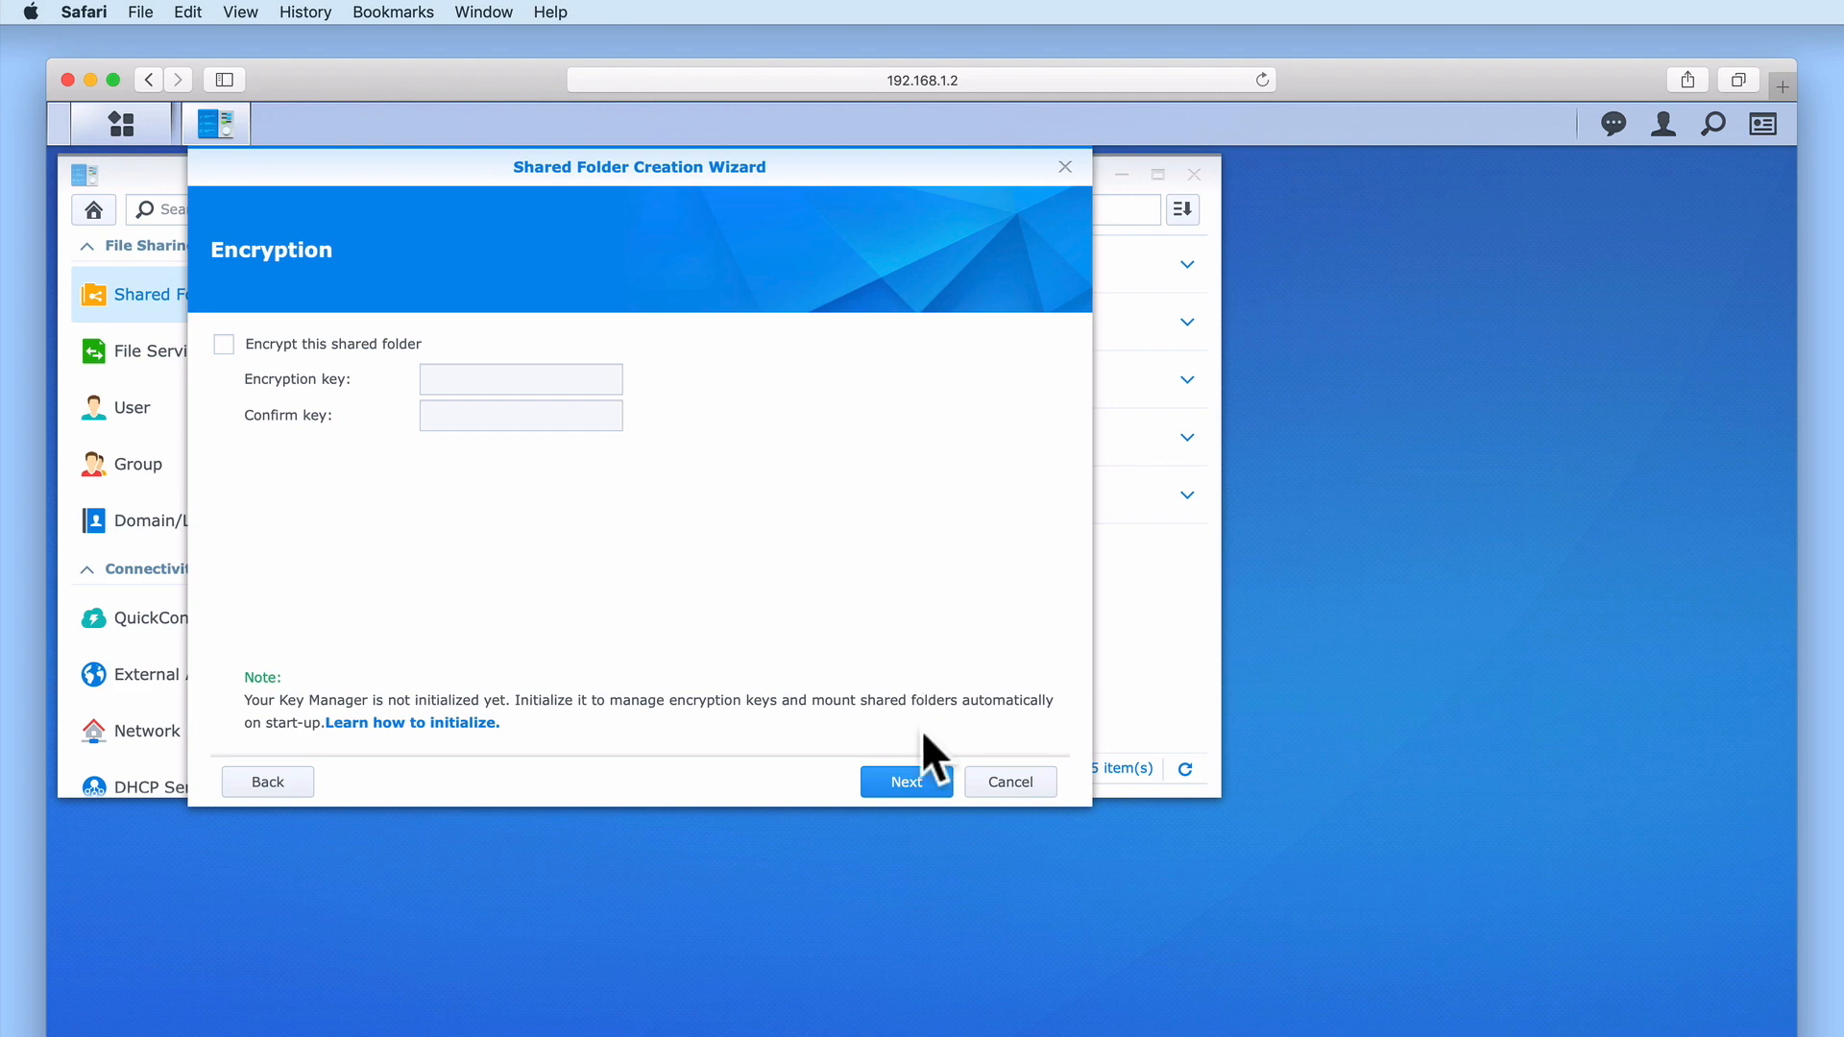
{"action": "left_click", "coordinate": [907, 782]}
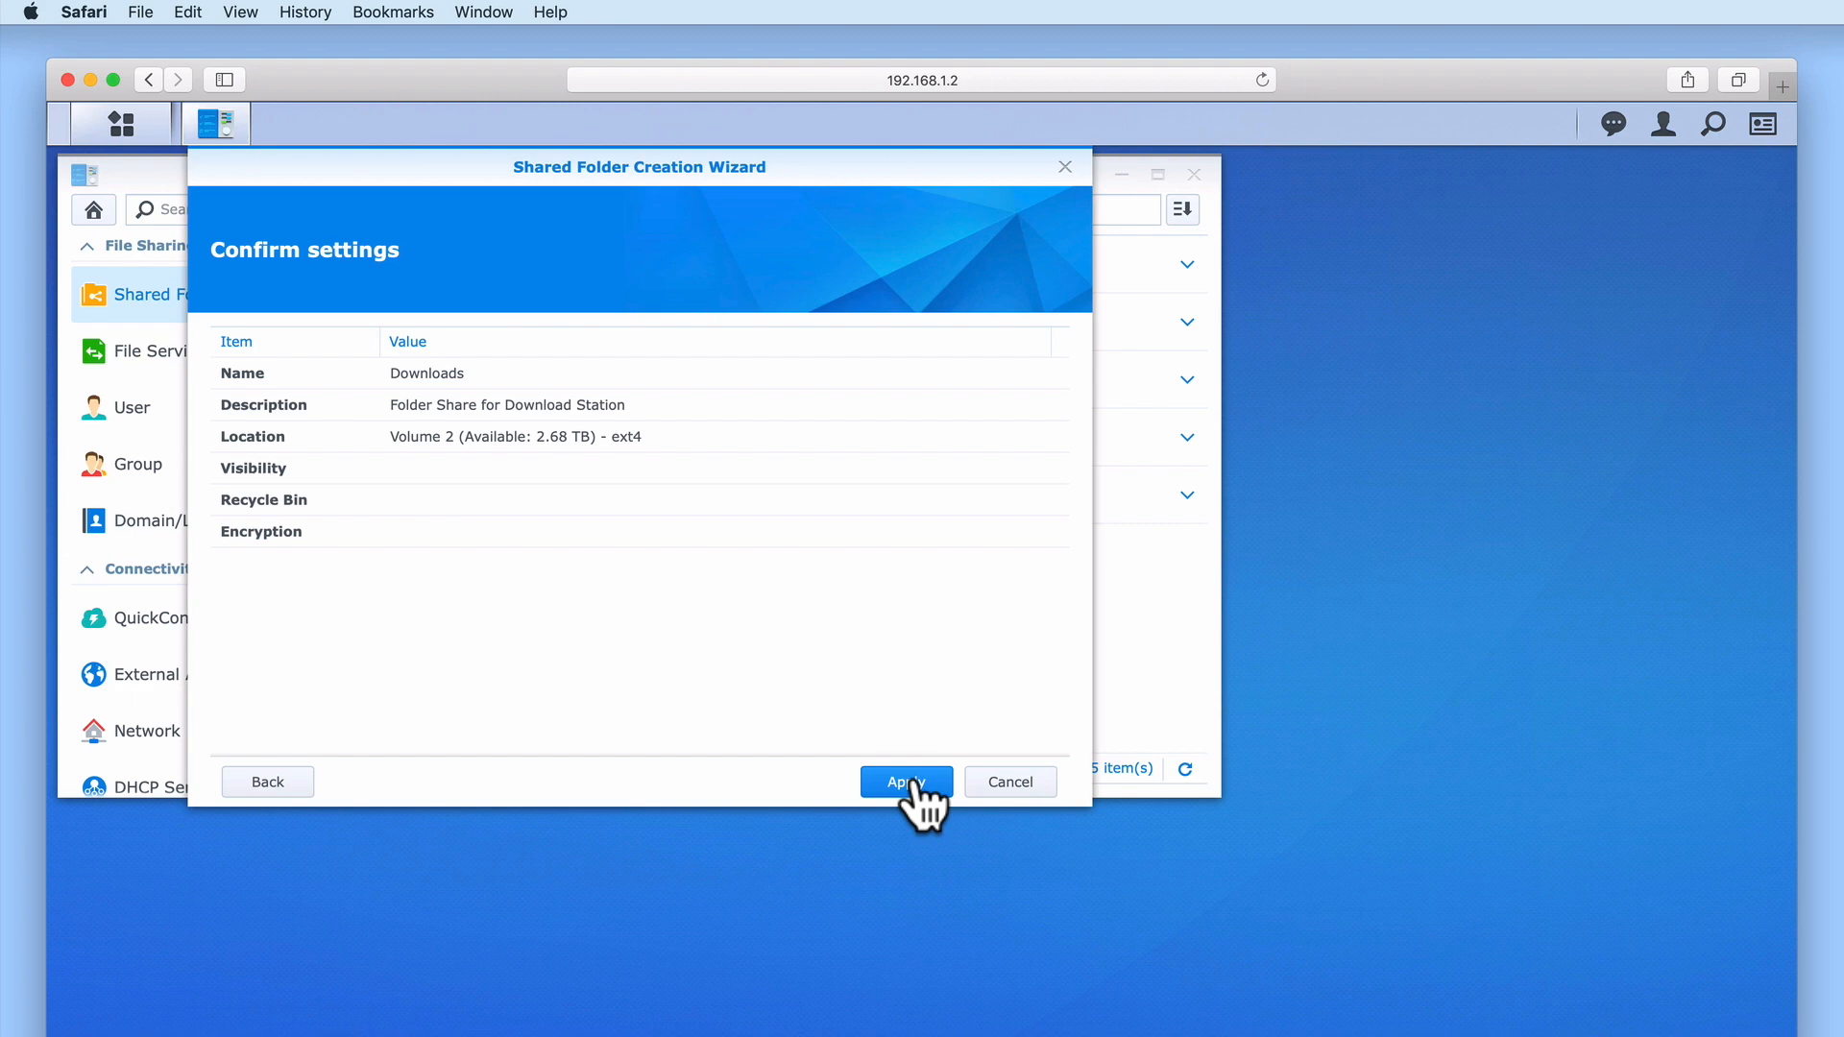
{"action": "left_click", "coordinate": [913, 782]}
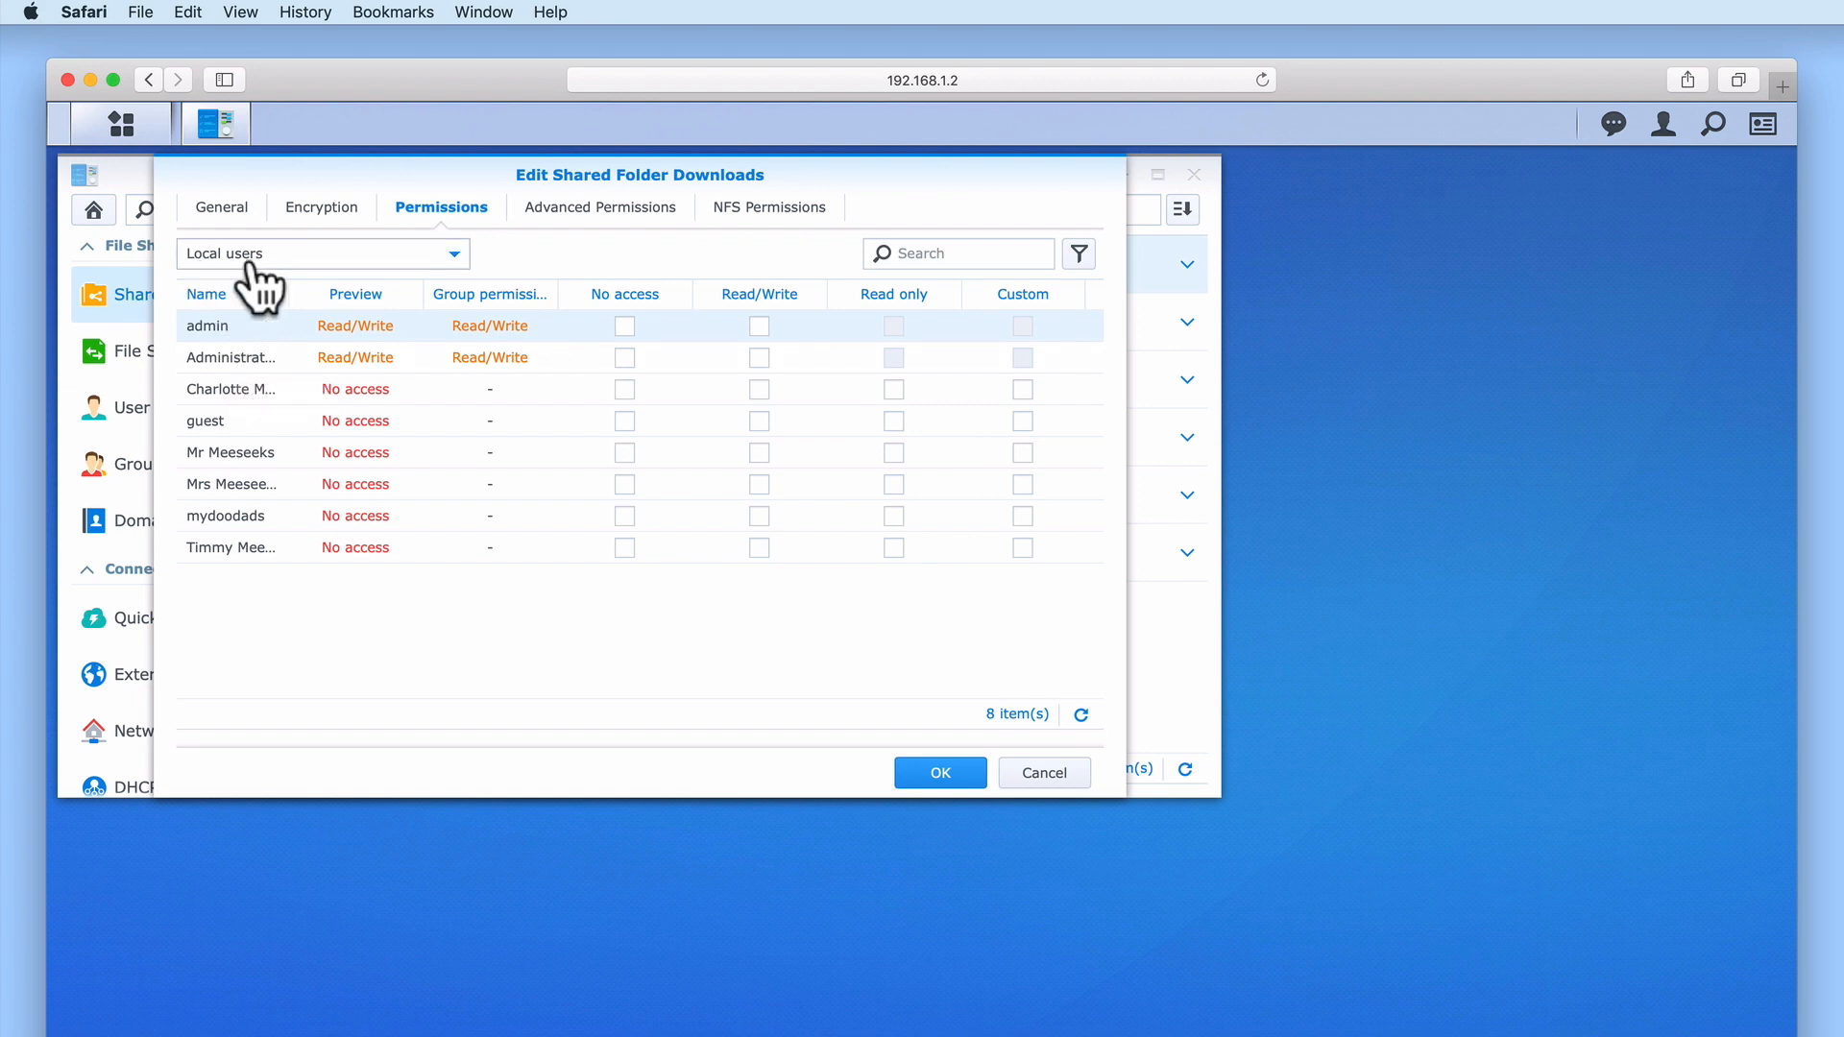
Give the Household Management local group Read/Write access to Downloads and save
{"action": "left_click", "coordinate": [452, 255]}
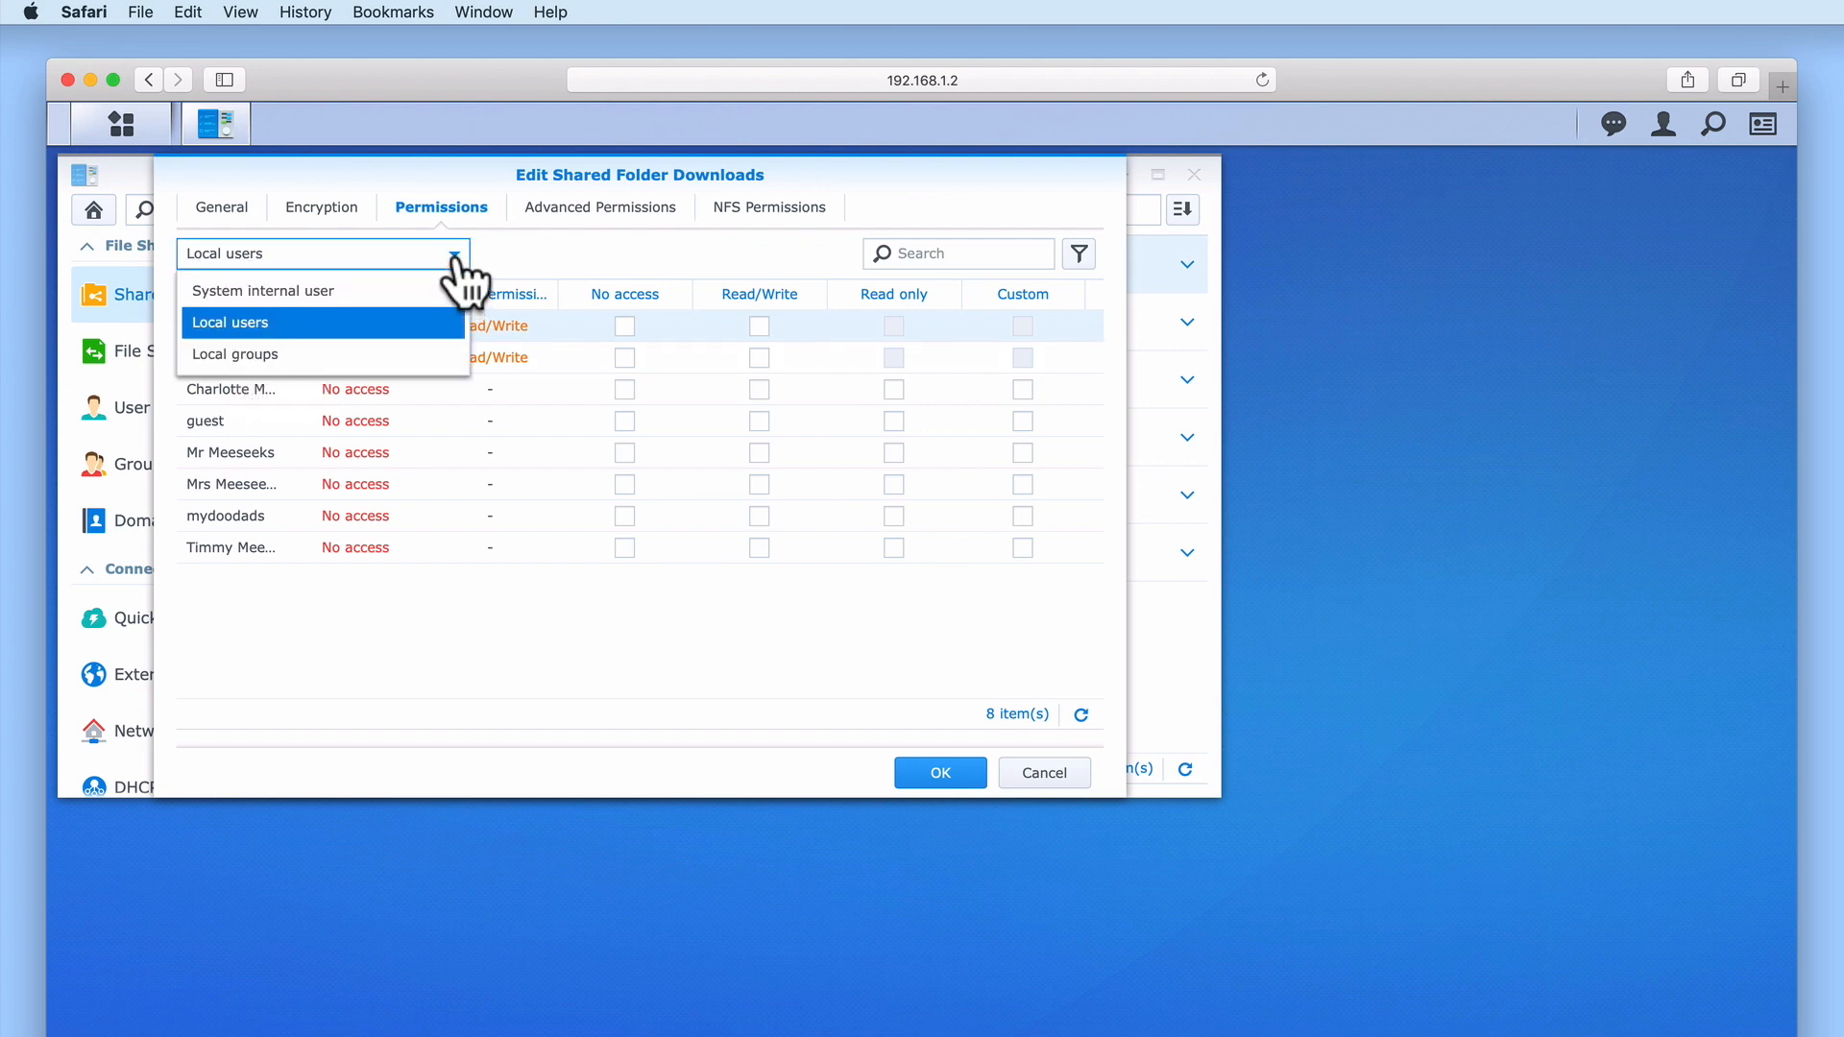
{"action": "left_click", "coordinate": [251, 364]}
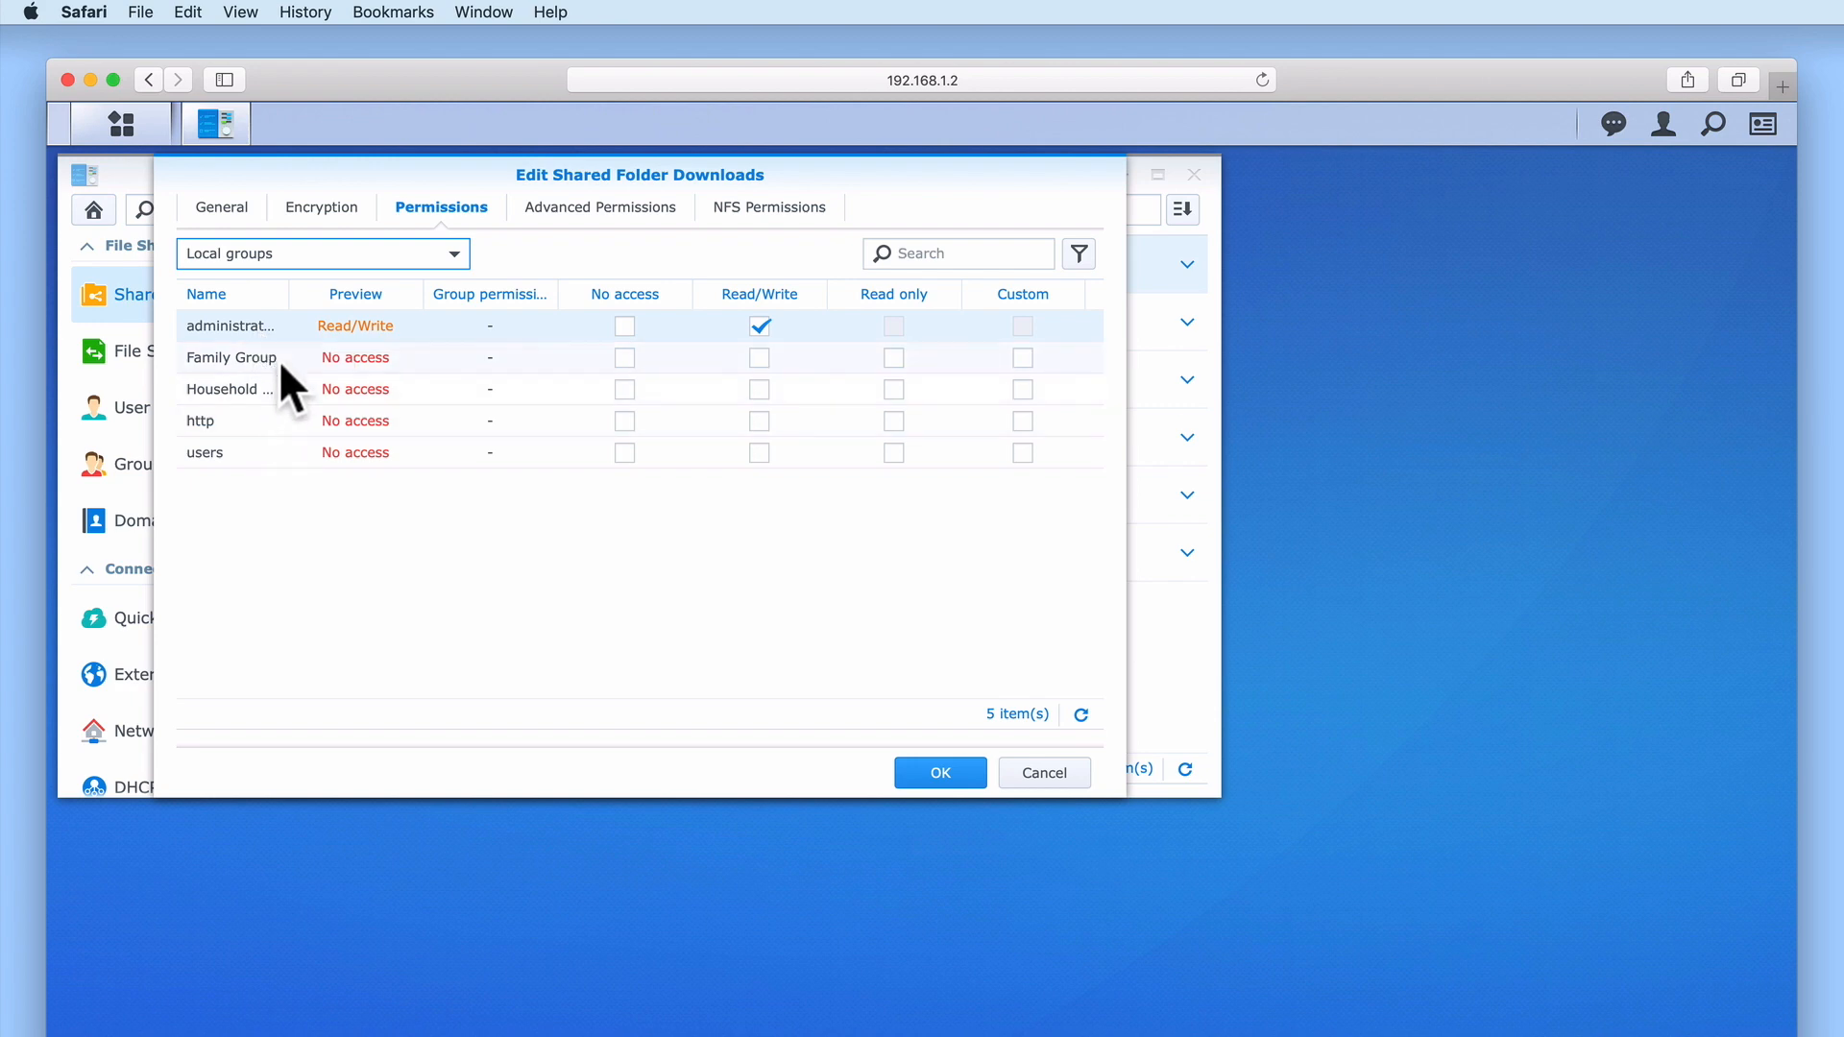
{"action": "left_click_drag", "start_coordinate": [293, 295], "coordinate": [375, 297]}
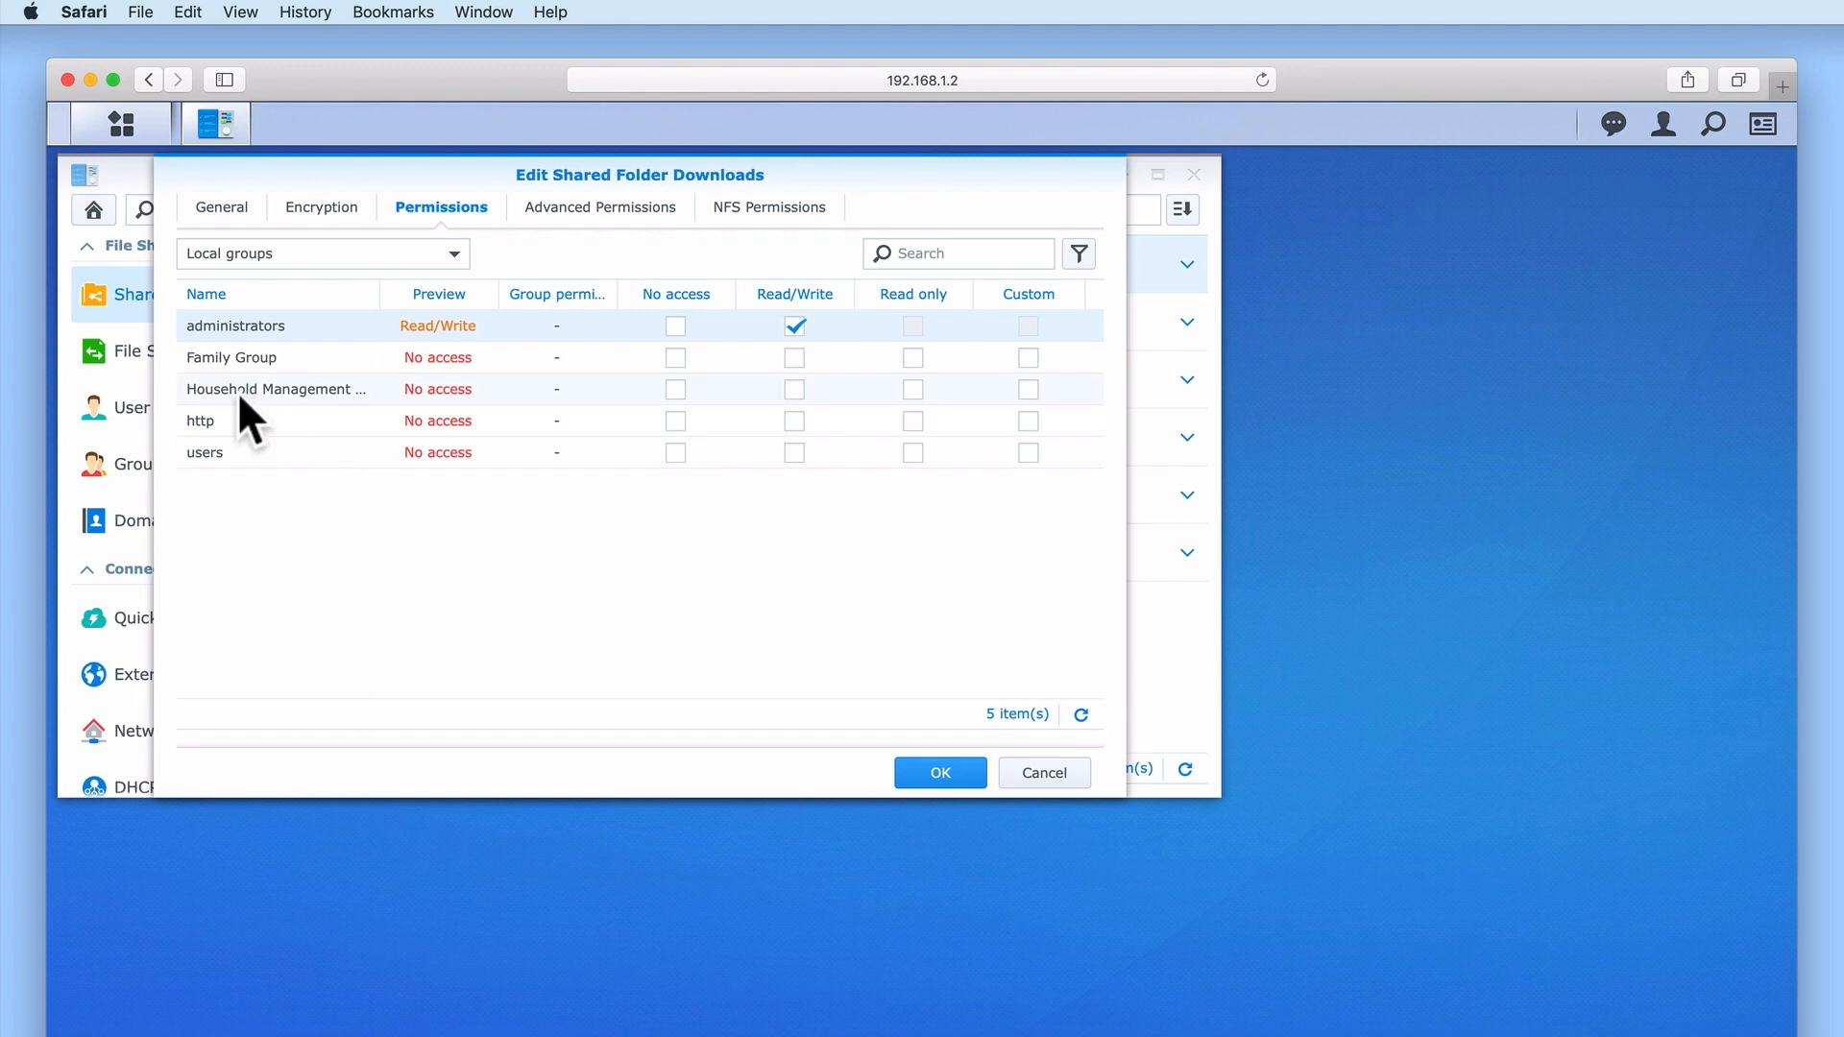
{"action": "left_click", "coordinate": [222, 388]}
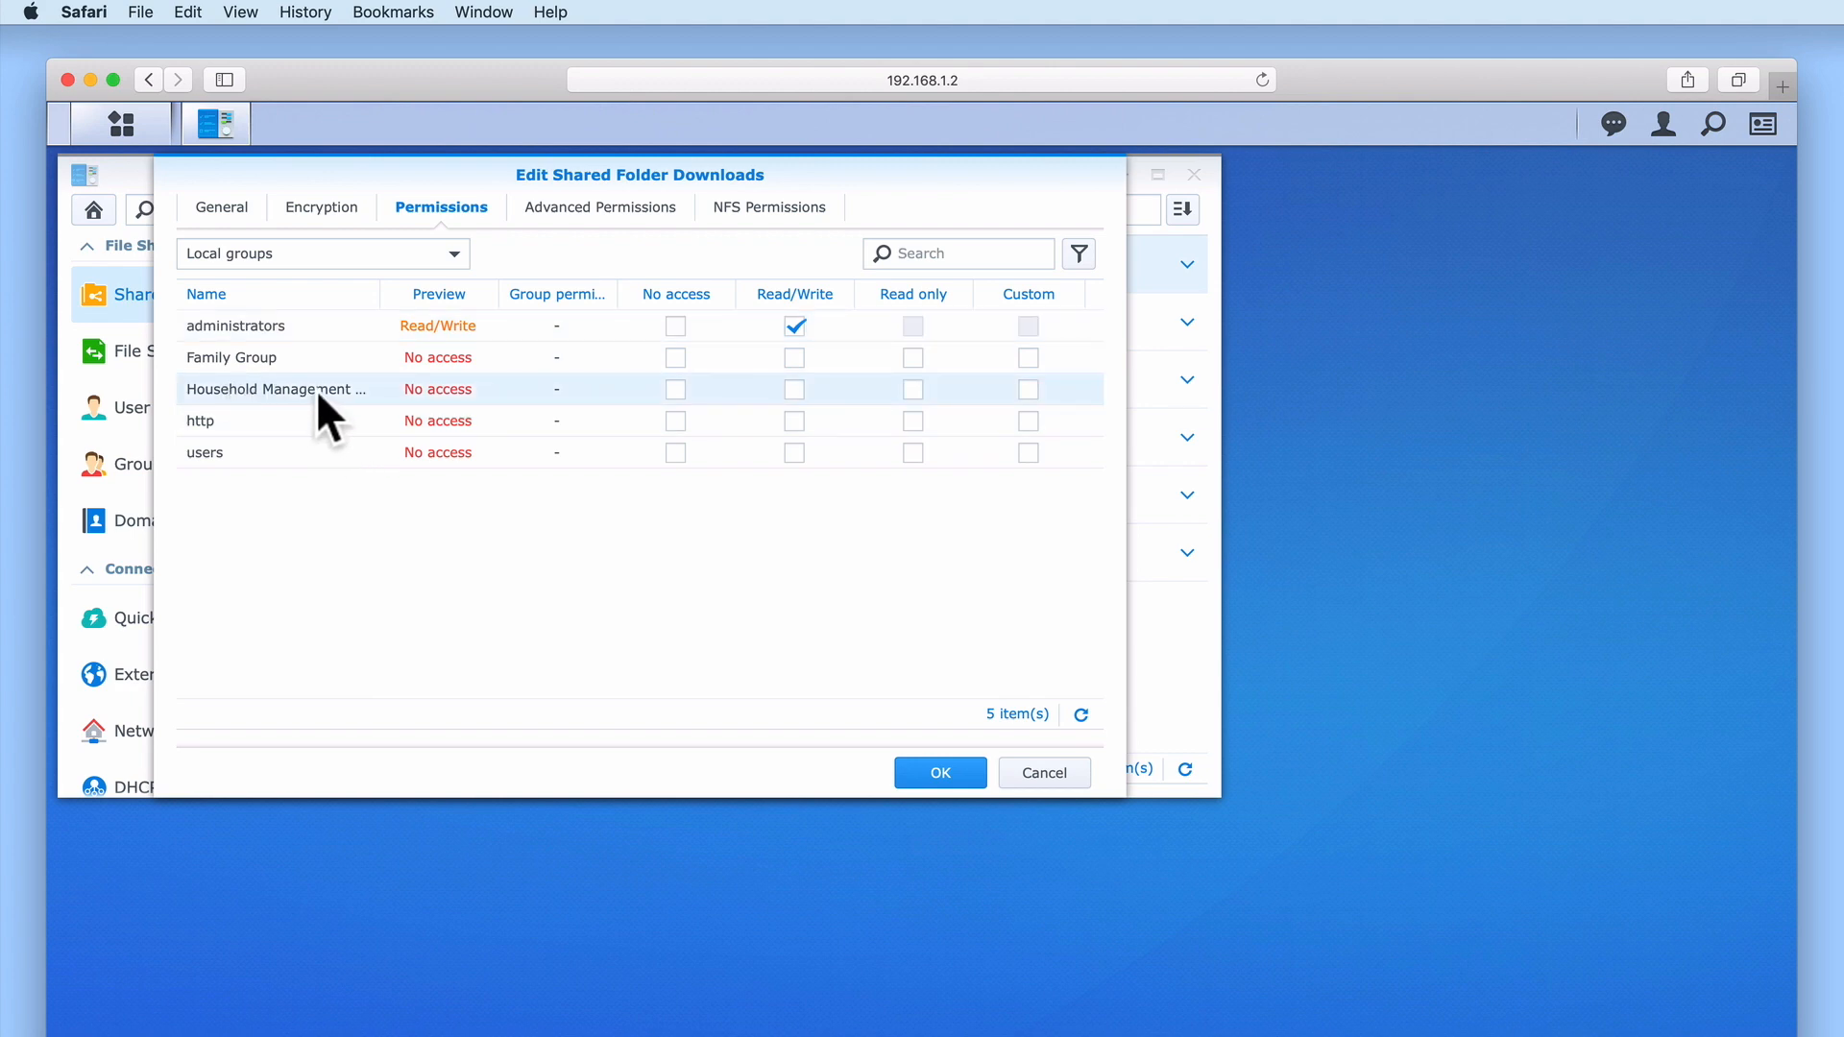
{"action": "left_click", "coordinate": [793, 390]}
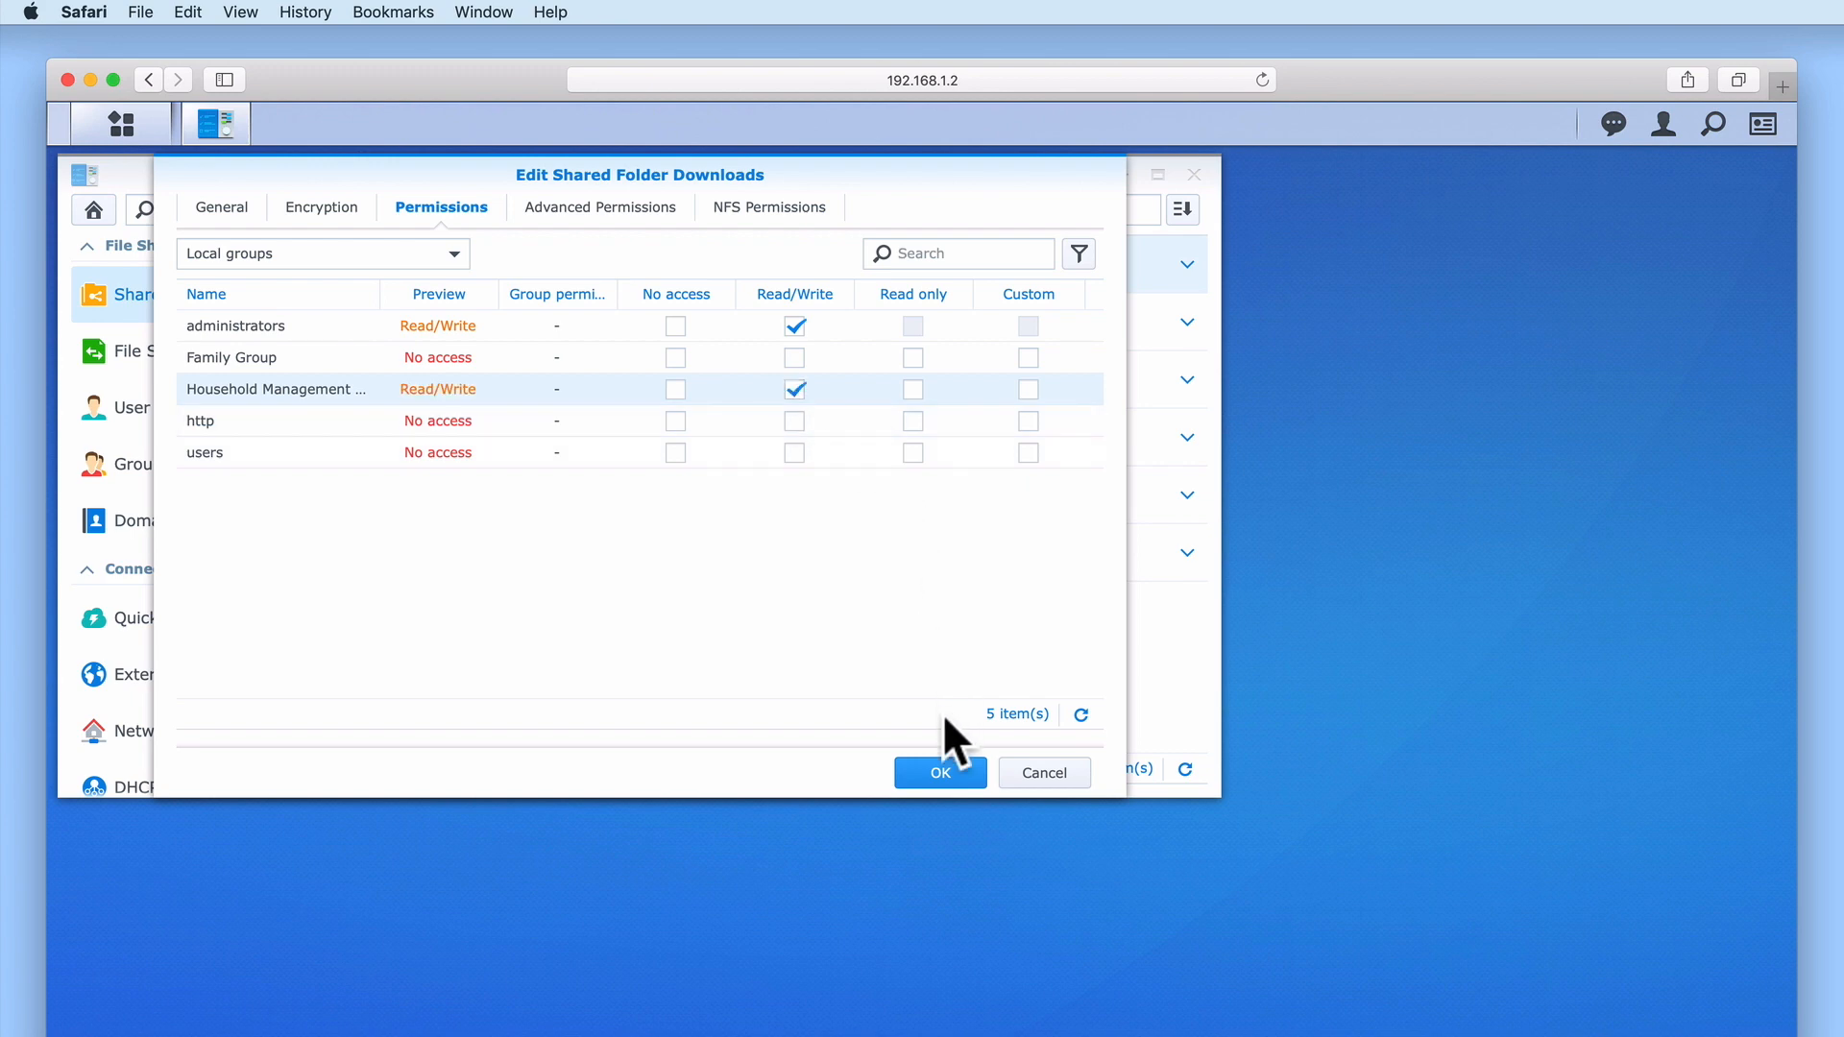
{"action": "left_click", "coordinate": [937, 780]}
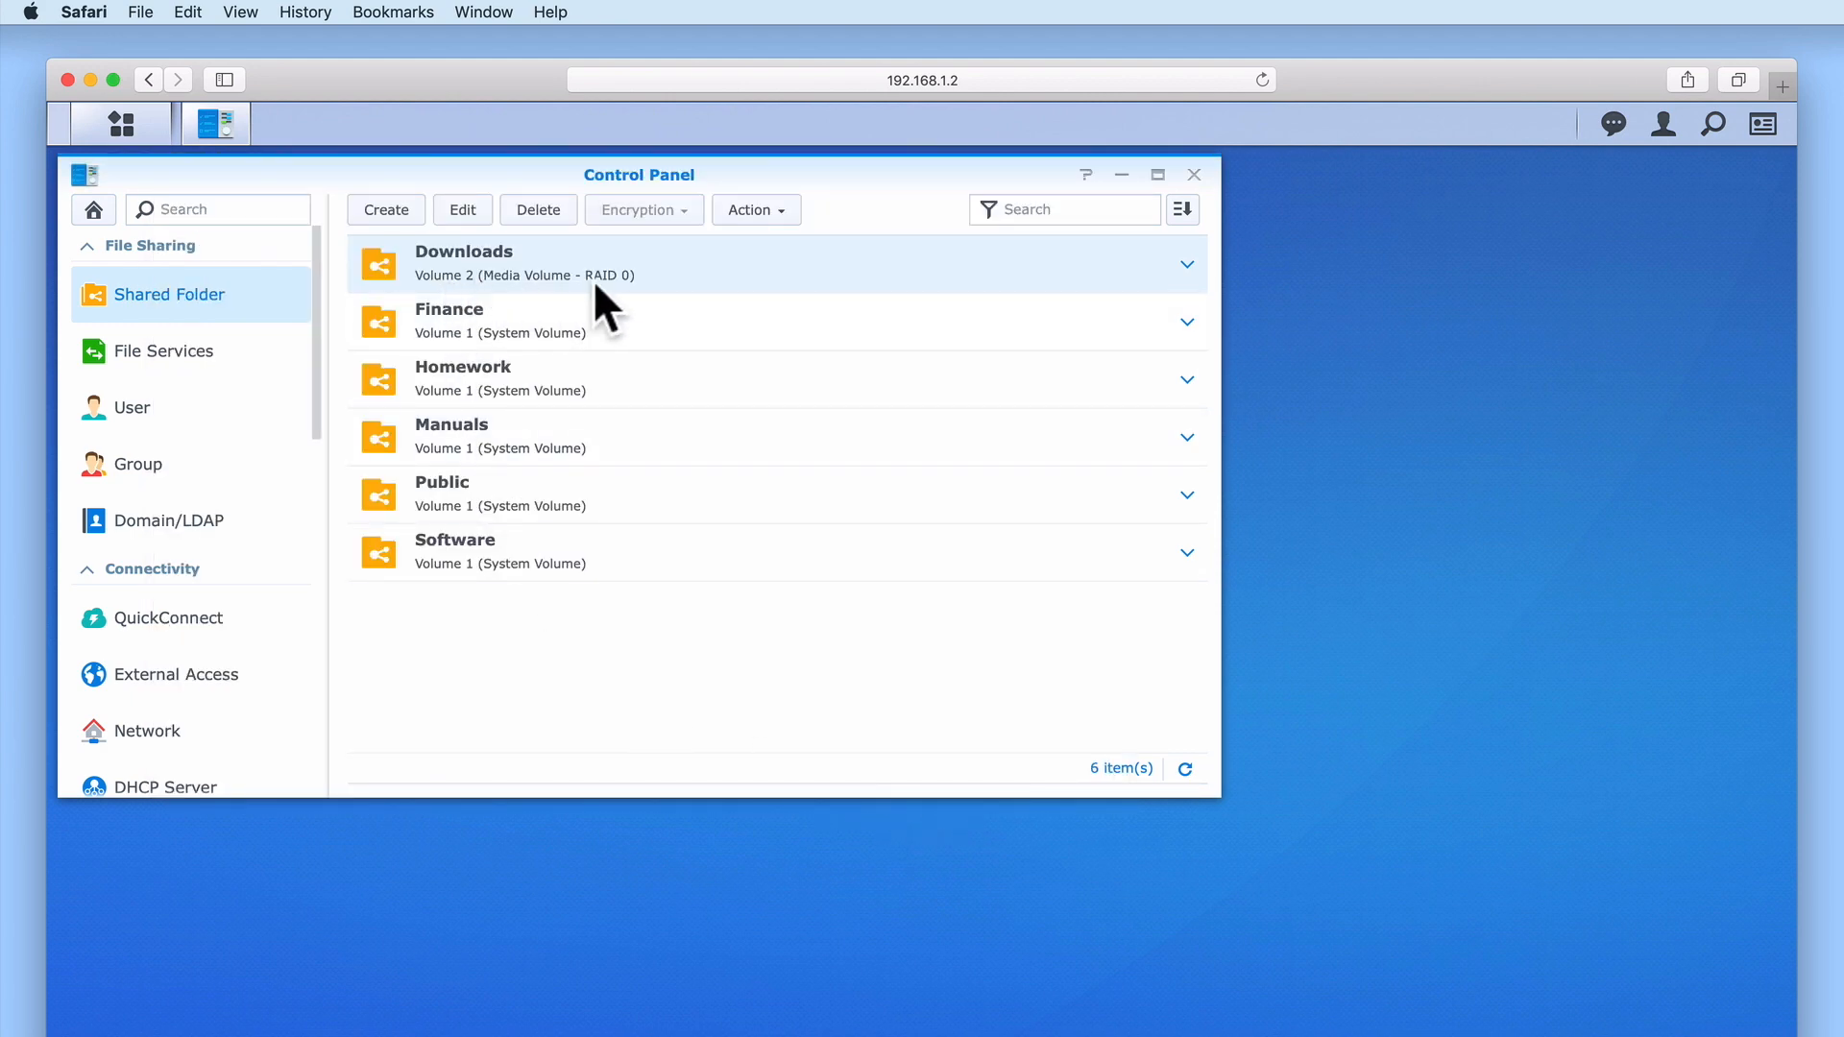
Close Control Panel and browse Package Center's full package catalogue
{"action": "left_click", "coordinate": [1194, 175]}
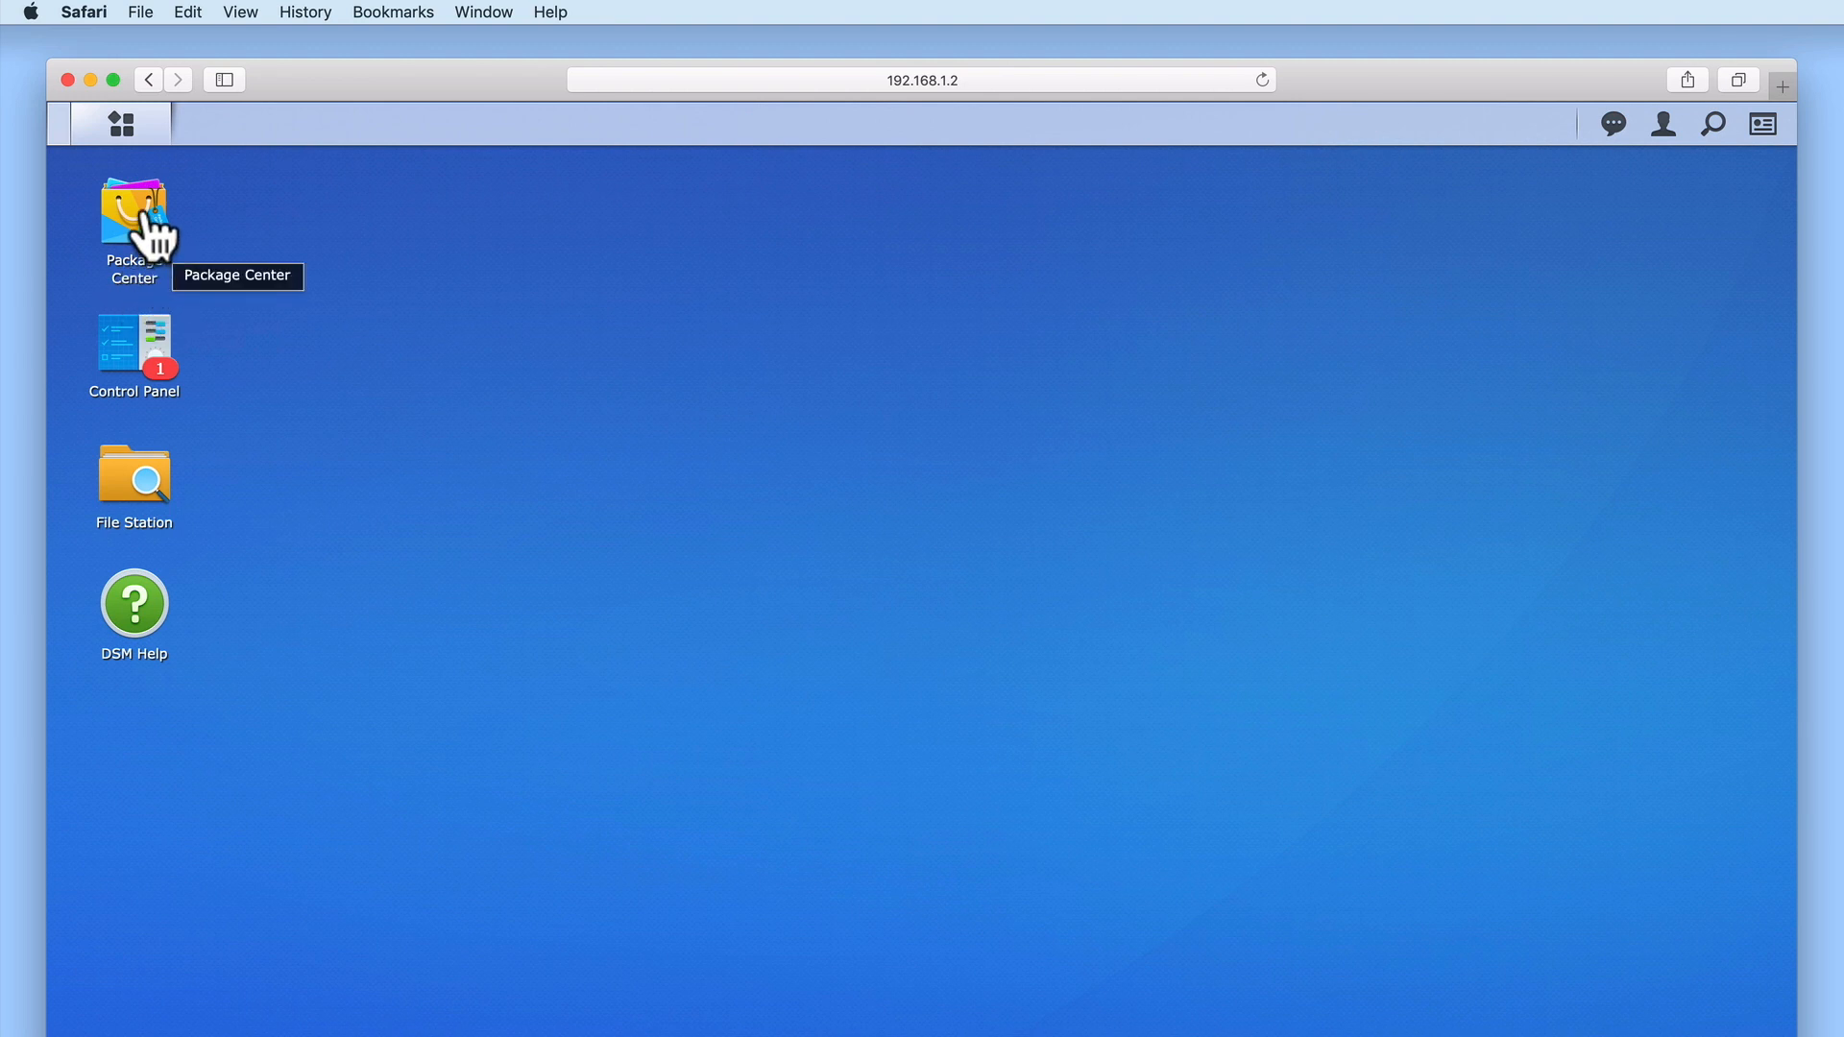
{"action": "left_click", "coordinate": [146, 219]}
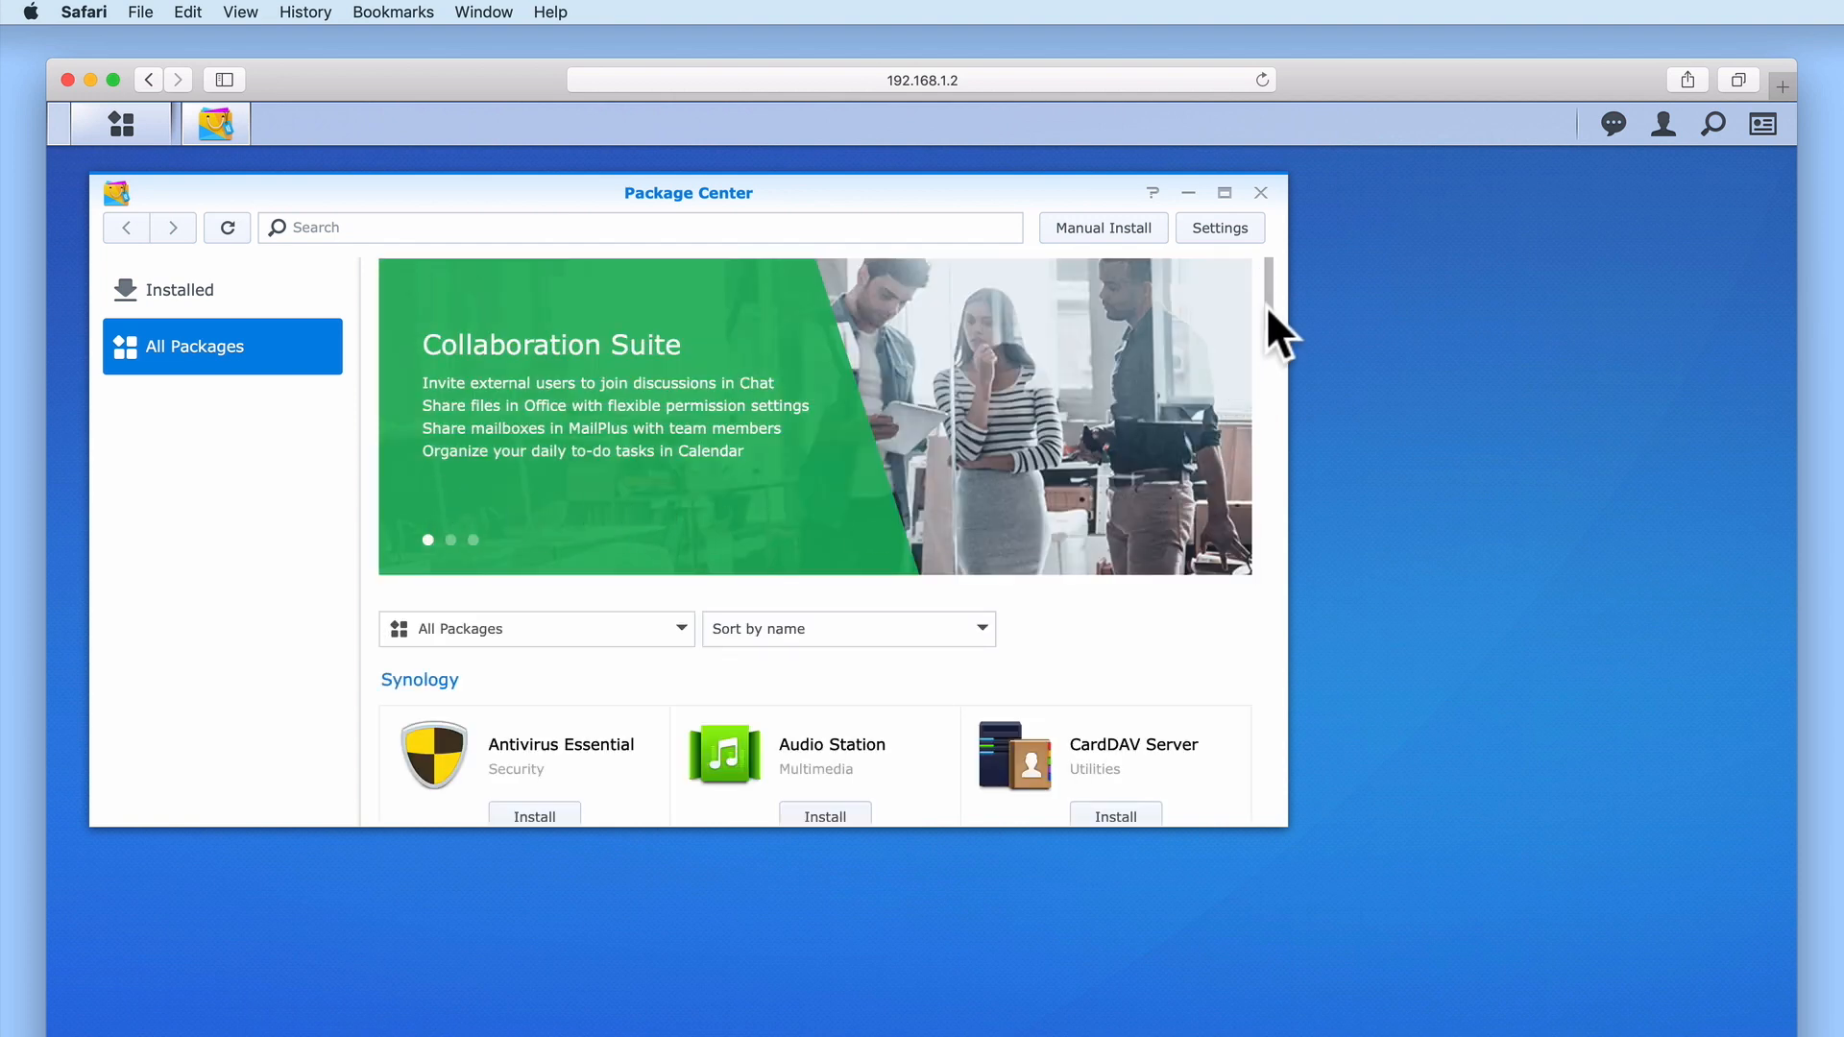
{"action": "scroll", "coordinate": [1268, 330], "scroll_direction": "down", "scroll_amount": 5}
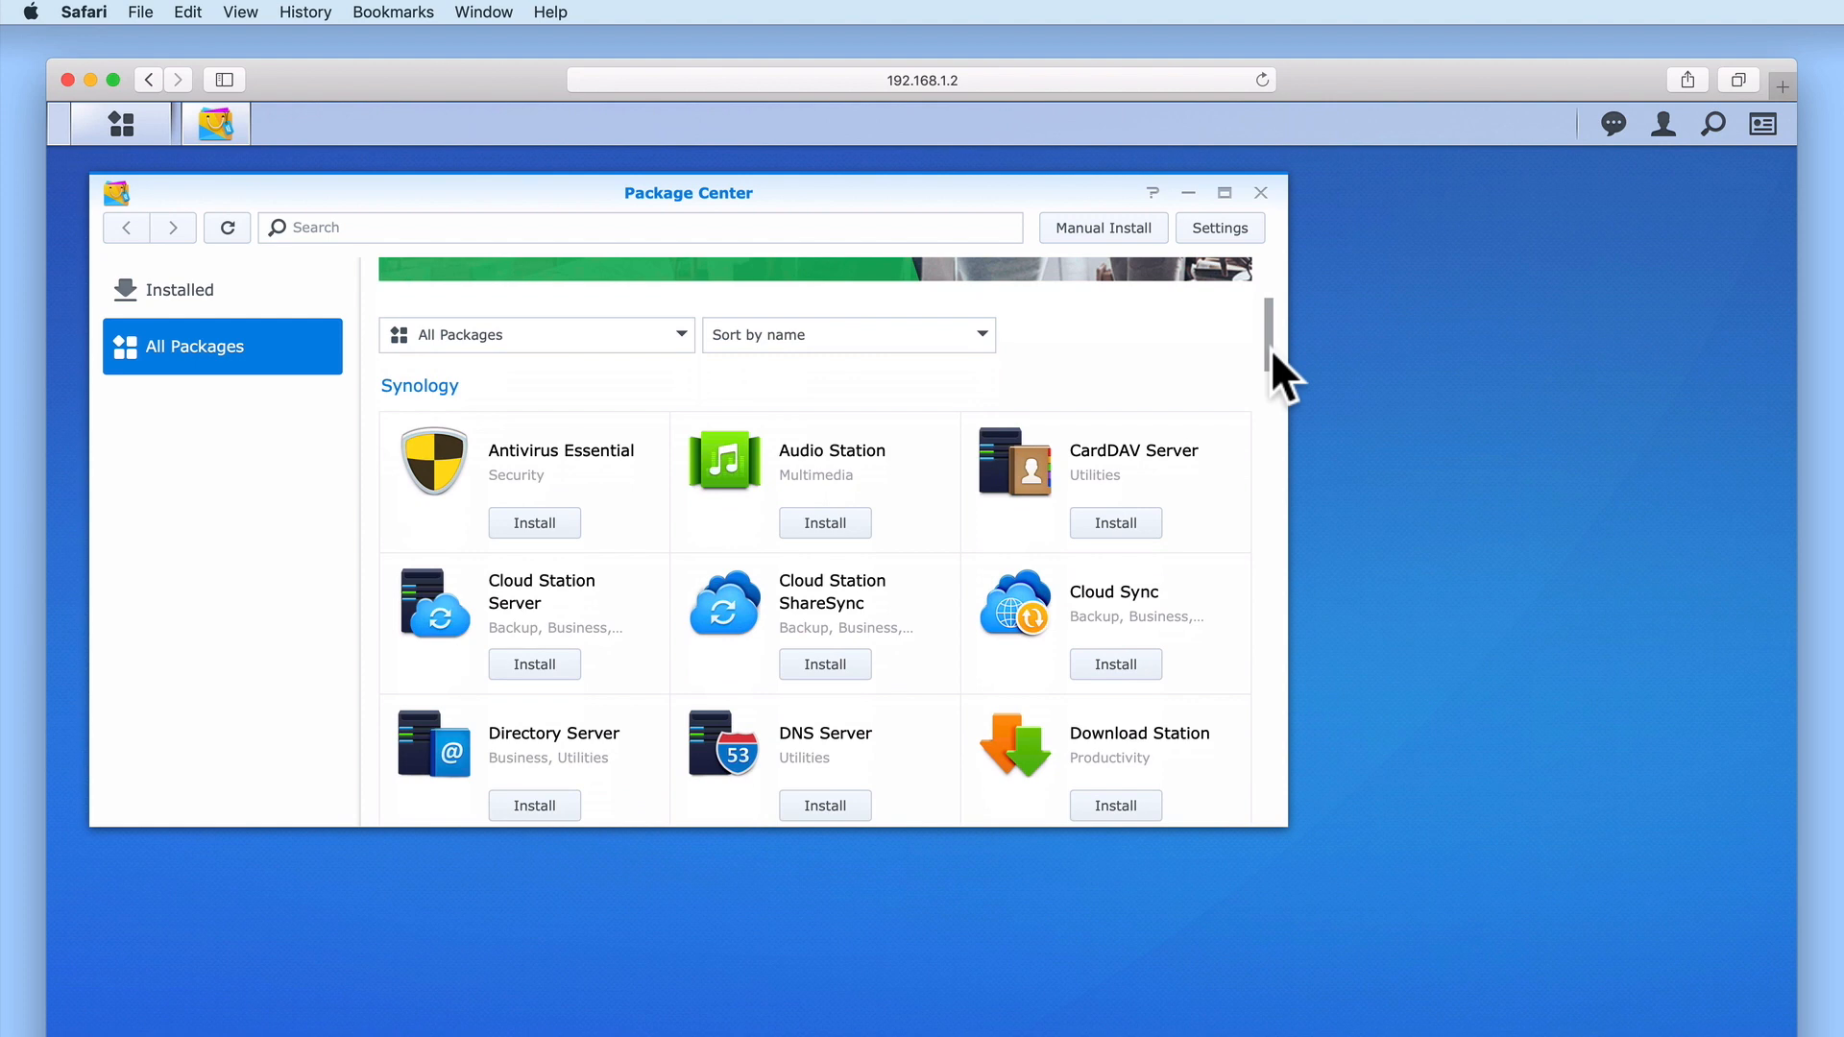
{"action": "left_click_drag", "start_coordinate": [1271, 349], "coordinate": [1304, 280]}
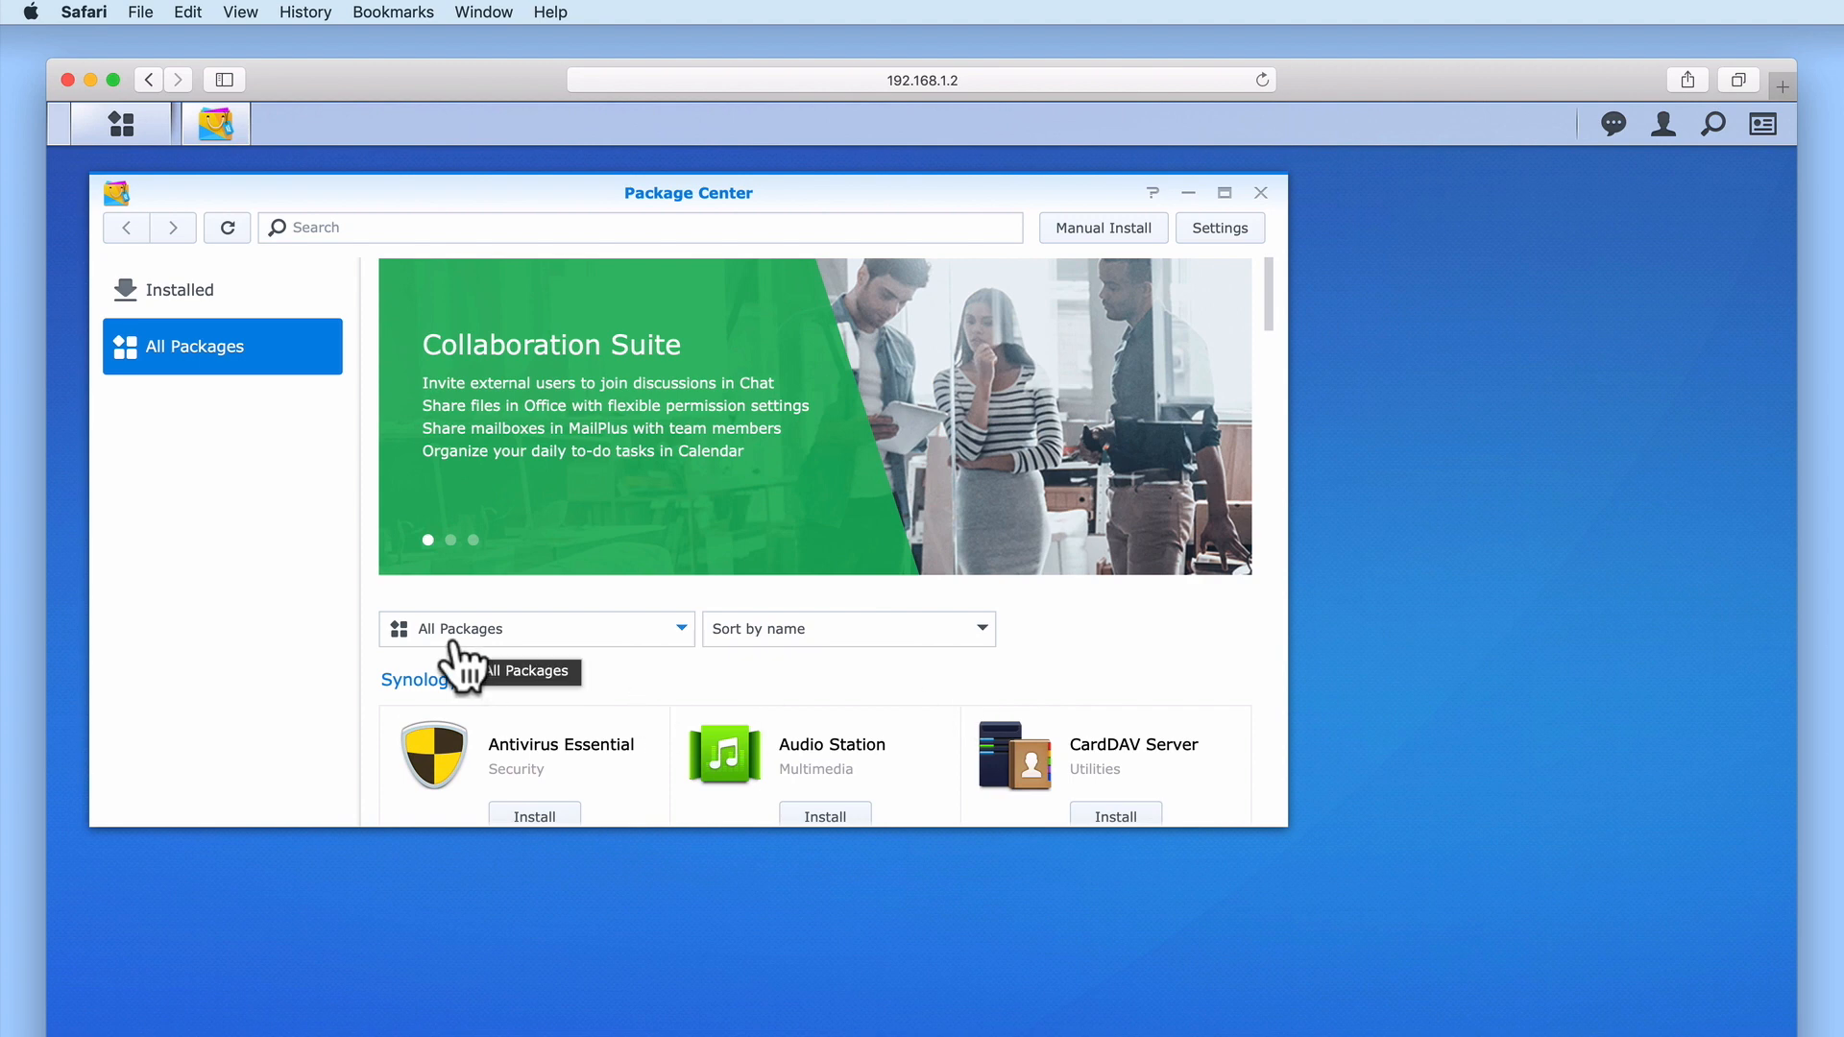
Show Productivity packages sorted by recent popularity
{"action": "left_click", "coordinate": [681, 630]}
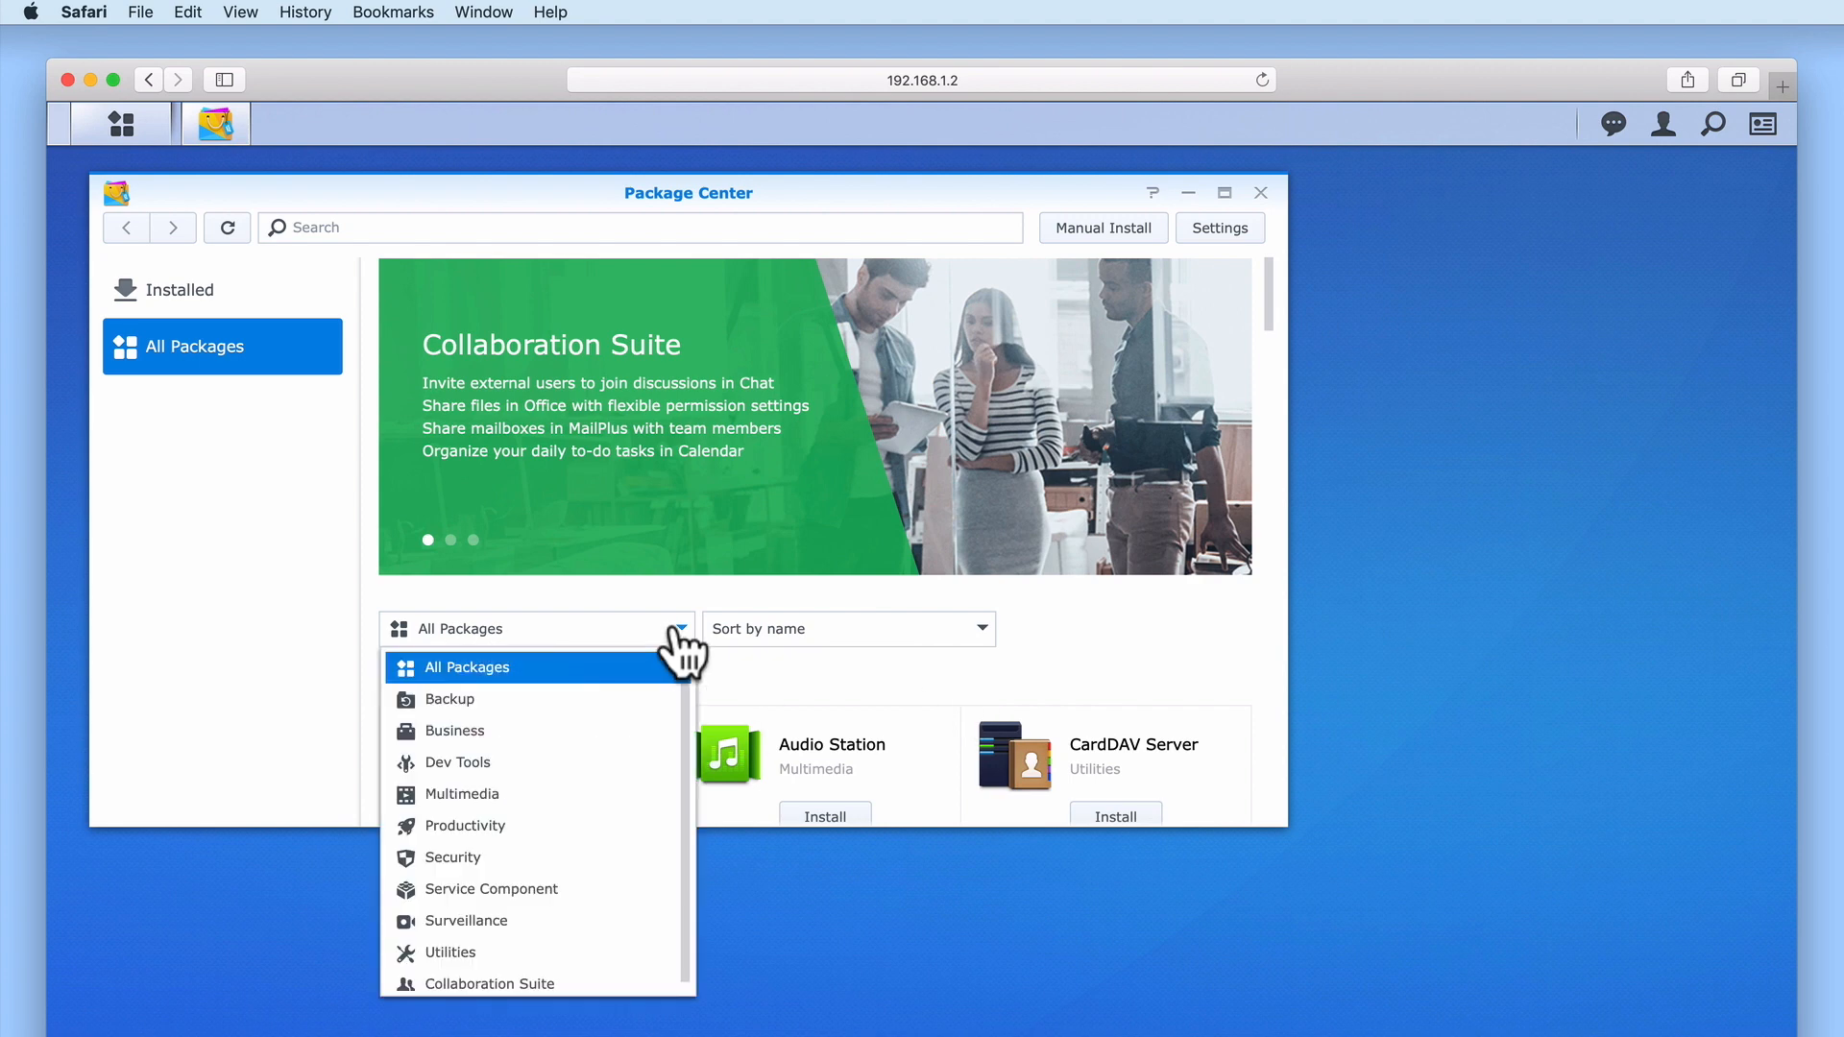
{"action": "left_click", "coordinate": [572, 832]}
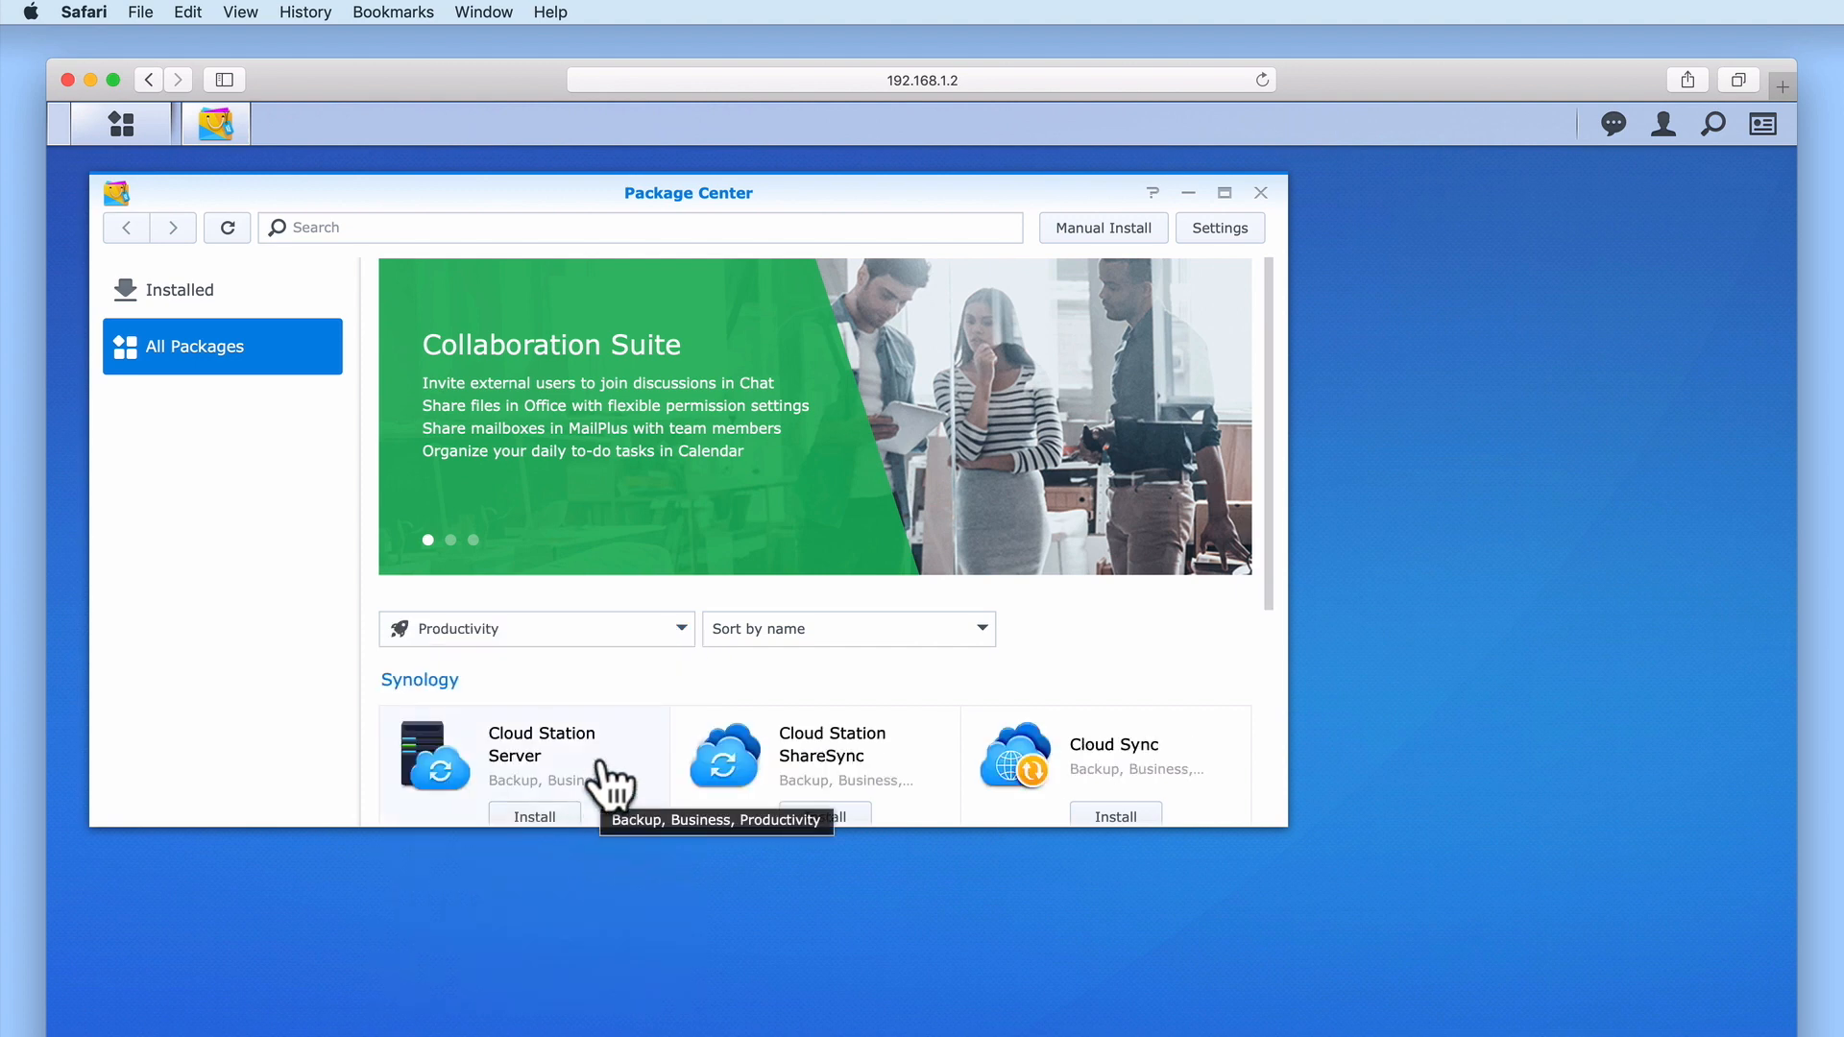
{"action": "left_click", "coordinate": [982, 631]}
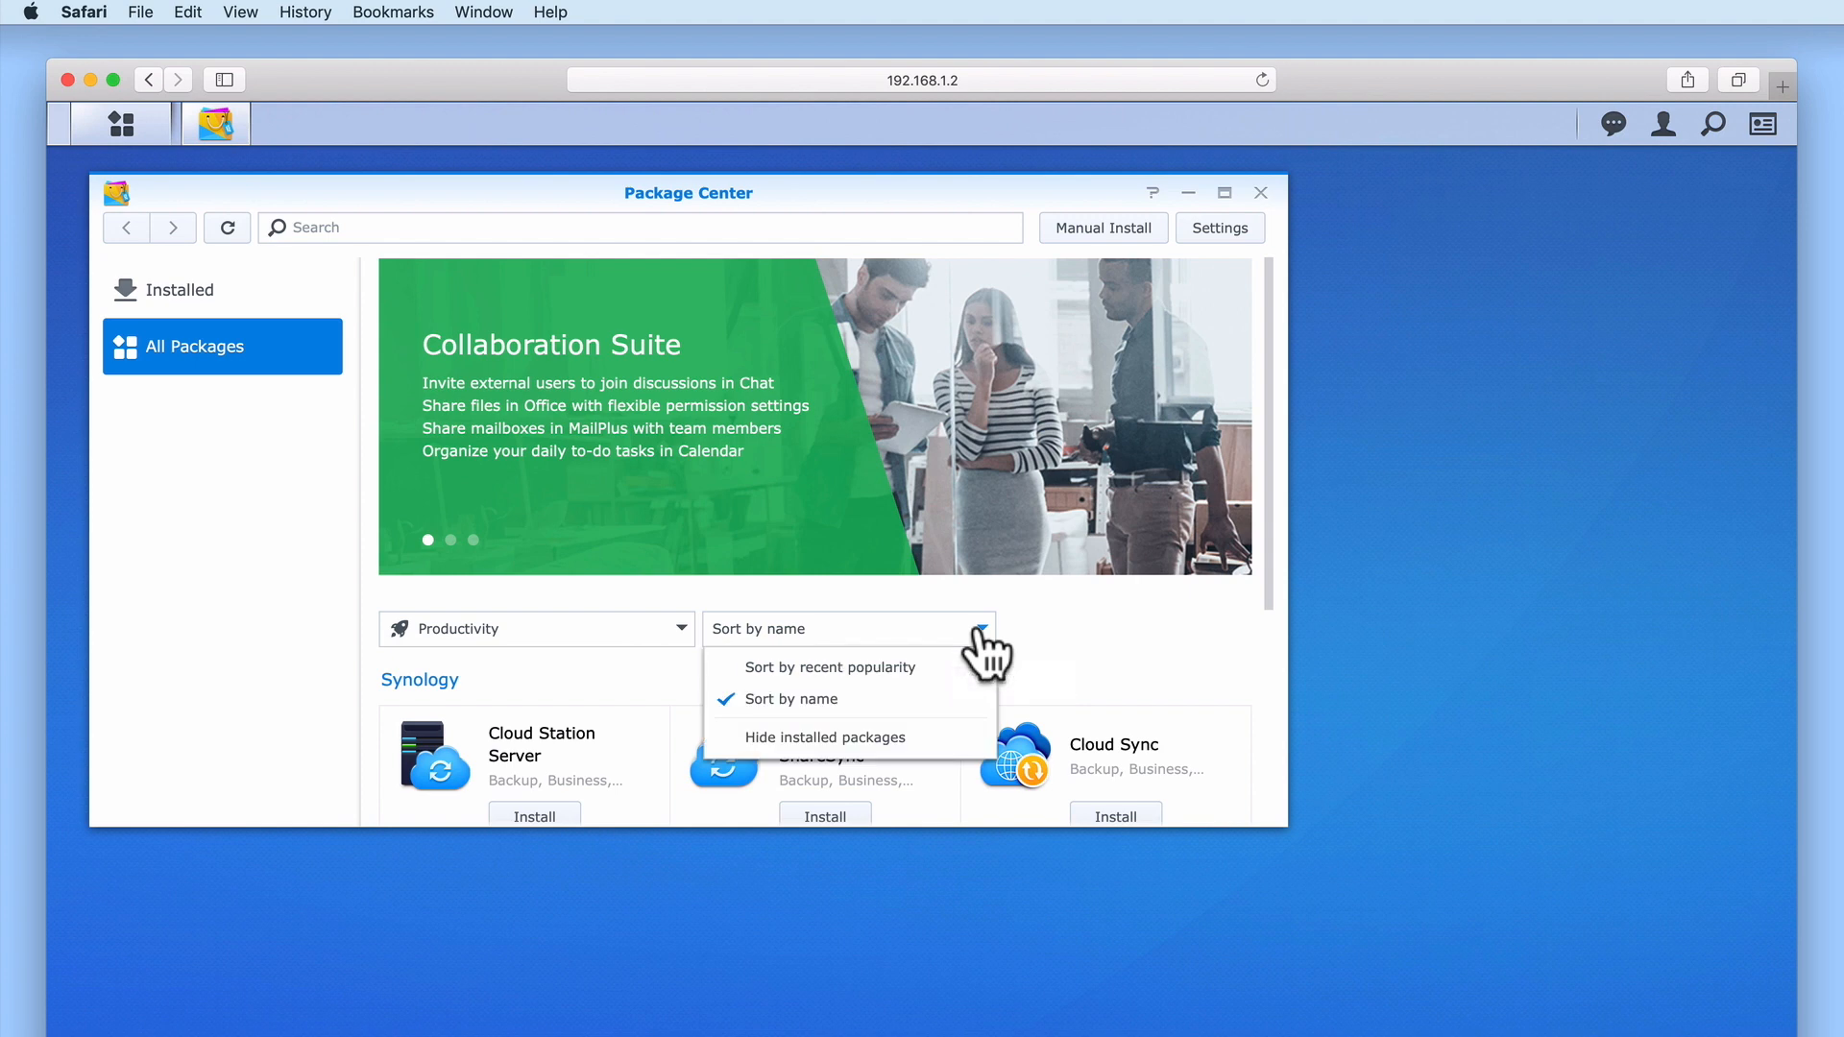
{"action": "left_click", "coordinate": [951, 667]}
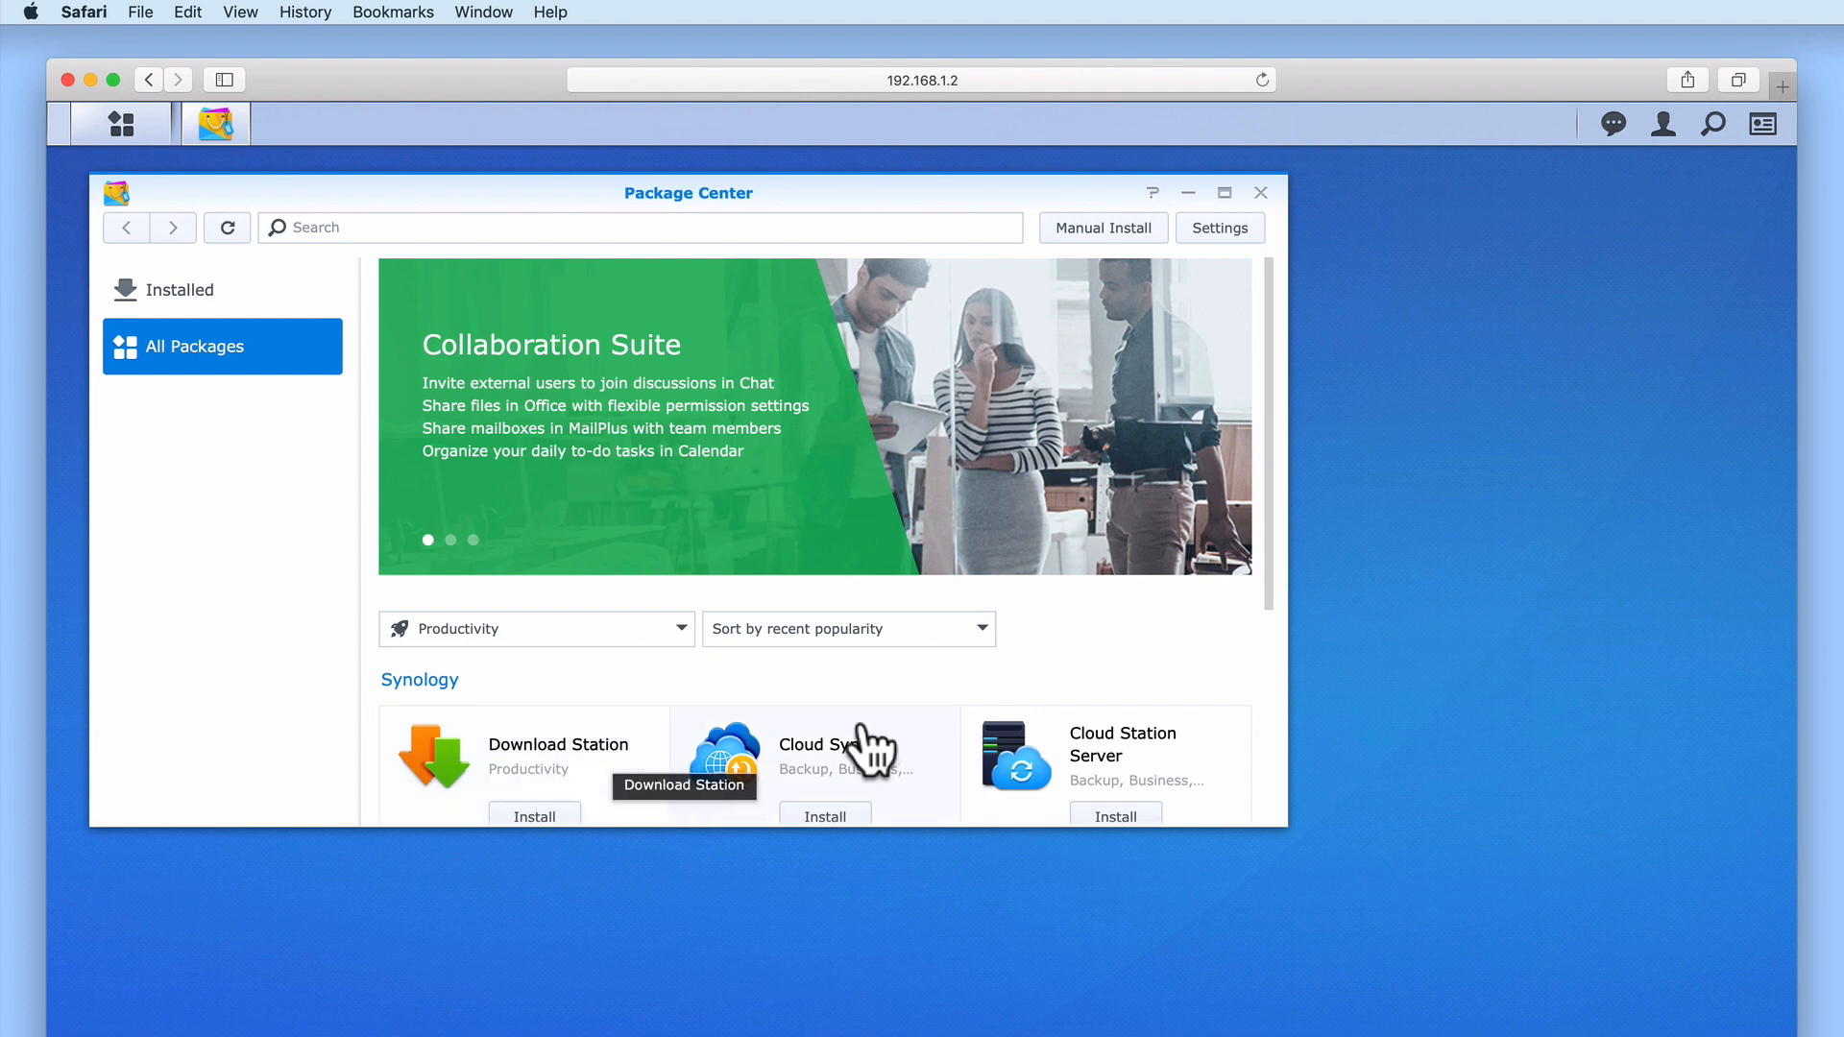
{"action": "left_click", "coordinate": [981, 630]}
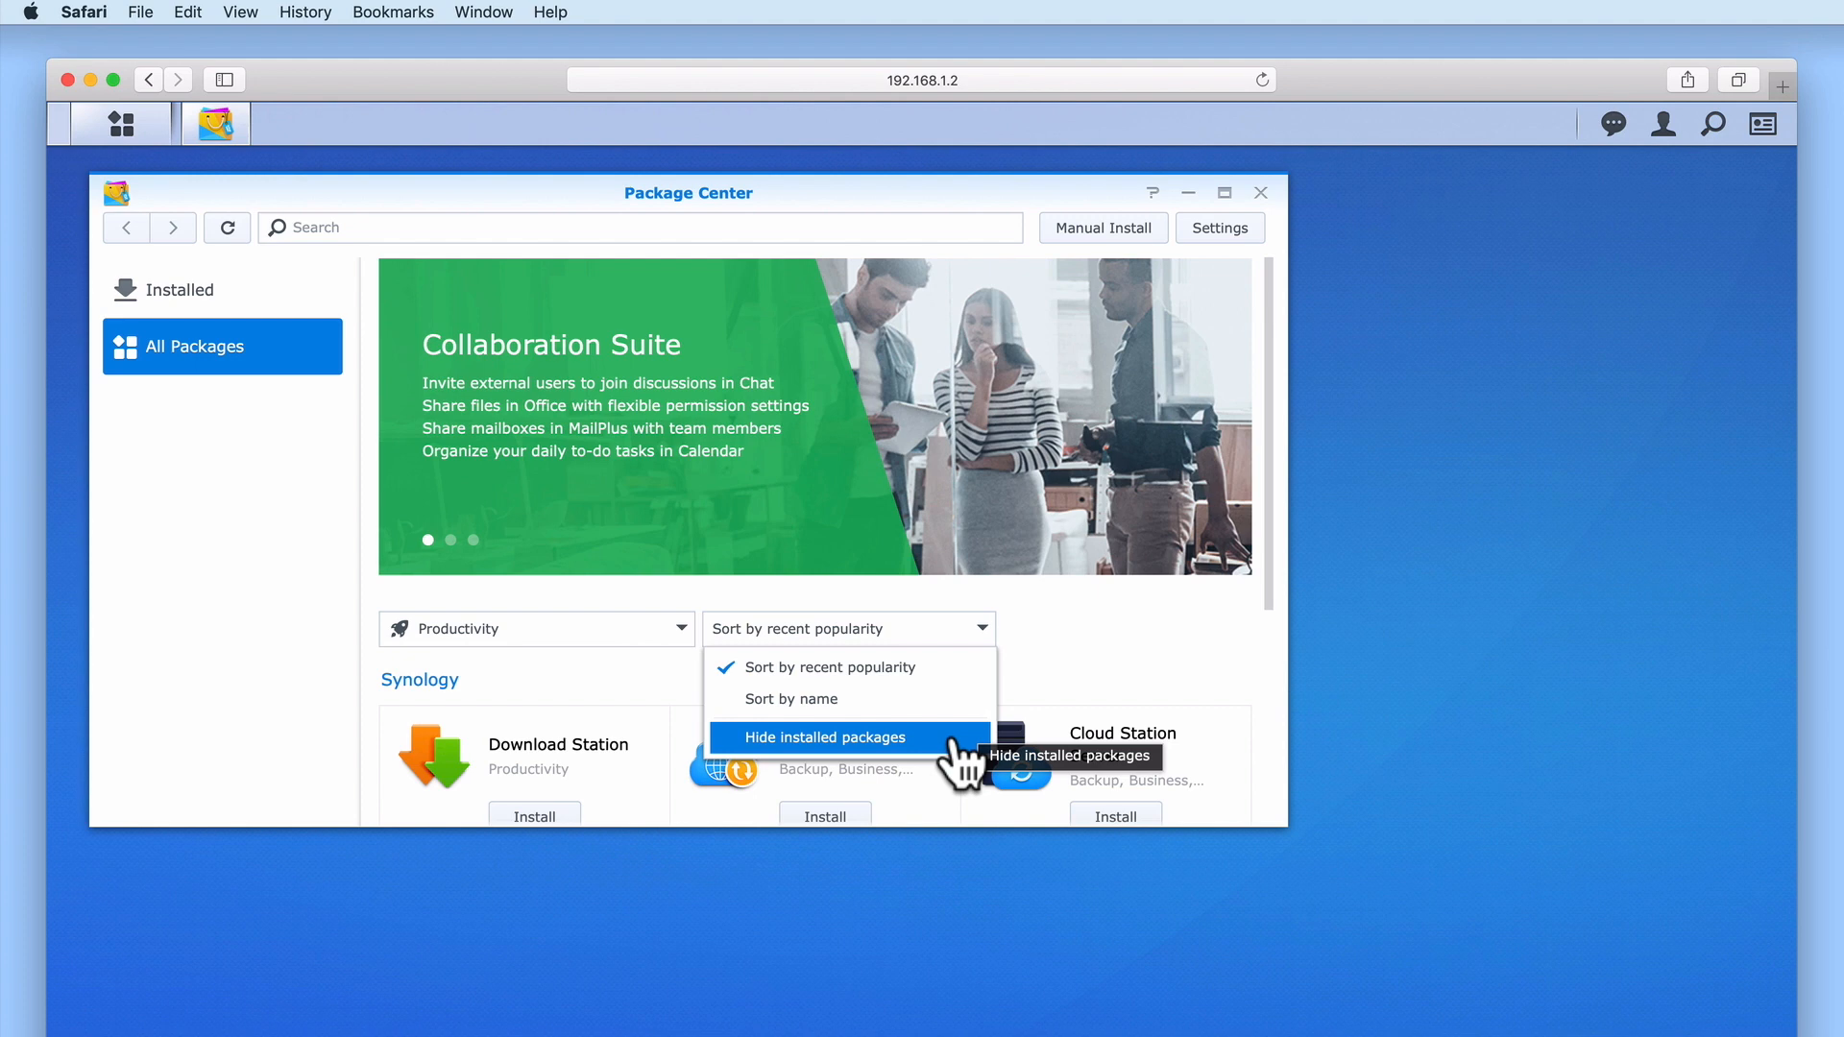
{"action": "left_click", "coordinate": [960, 740]}
Search the package catalogue for 'download'
{"action": "left_click", "coordinate": [363, 219]}
{"action": "type", "text": "download"}
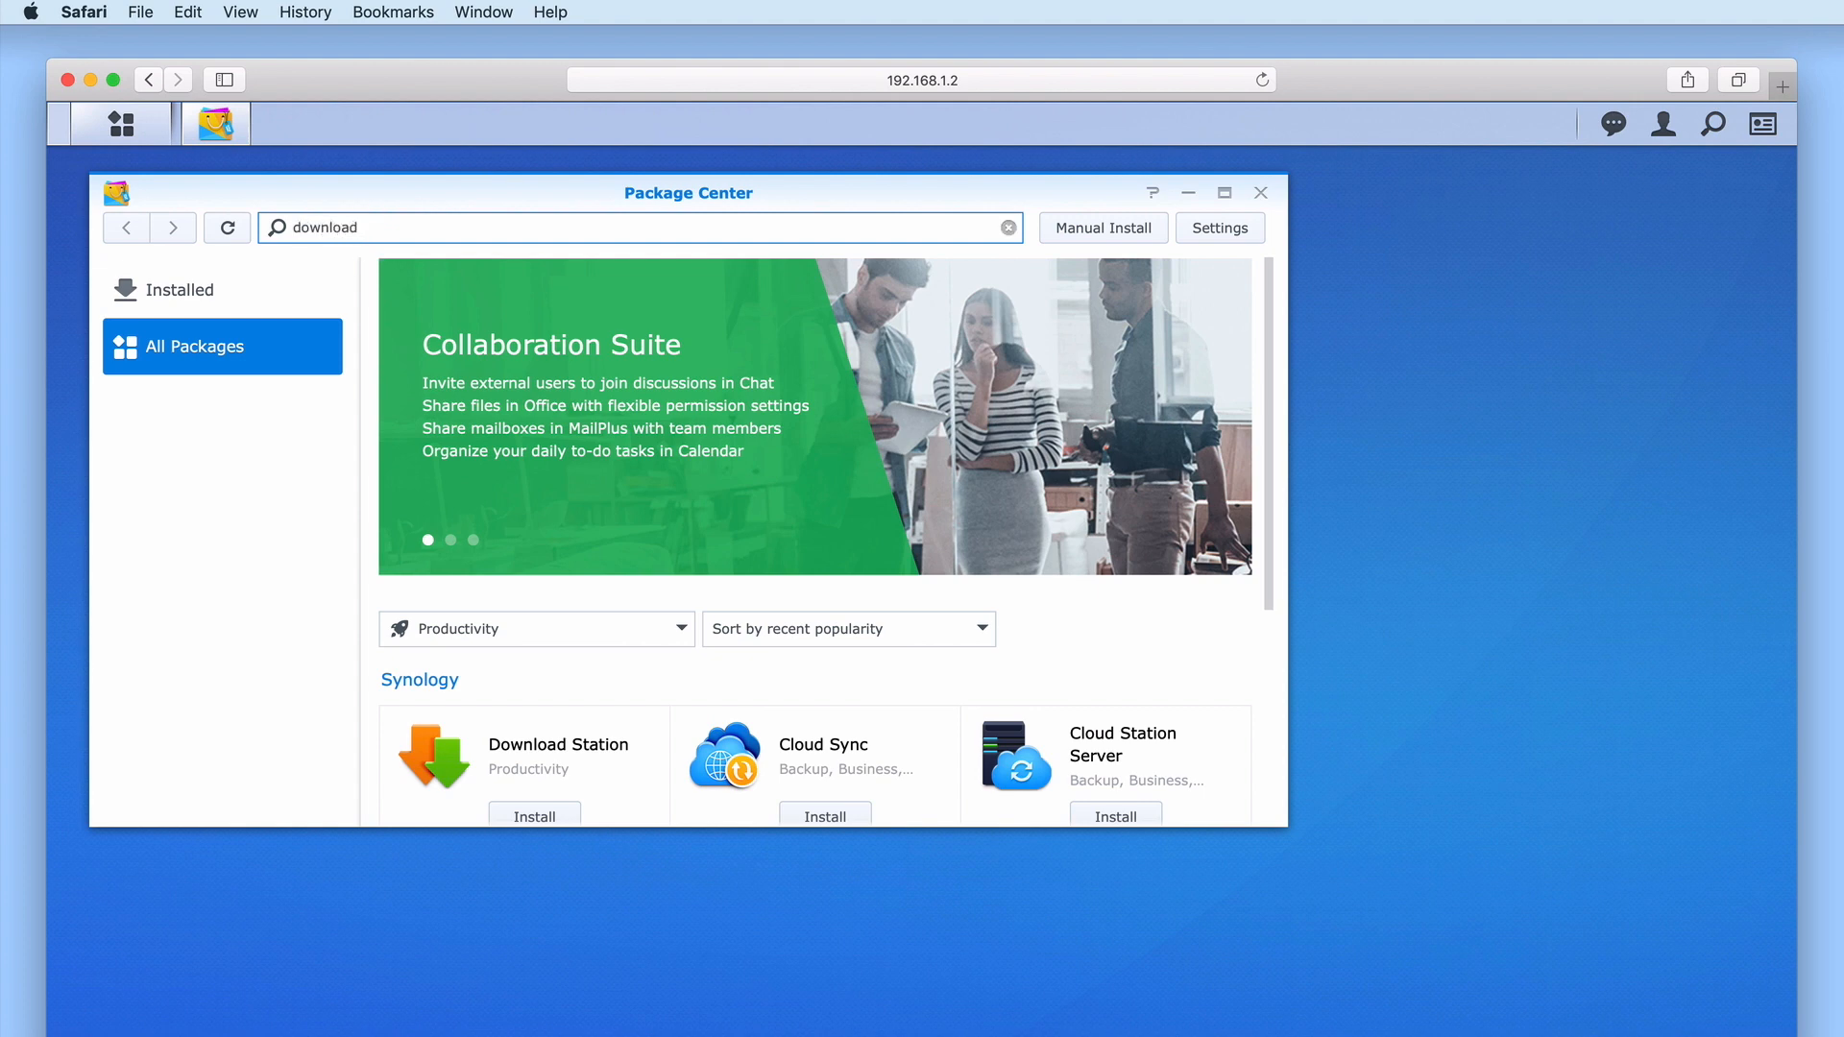
{"action": "key", "text": "Return"}
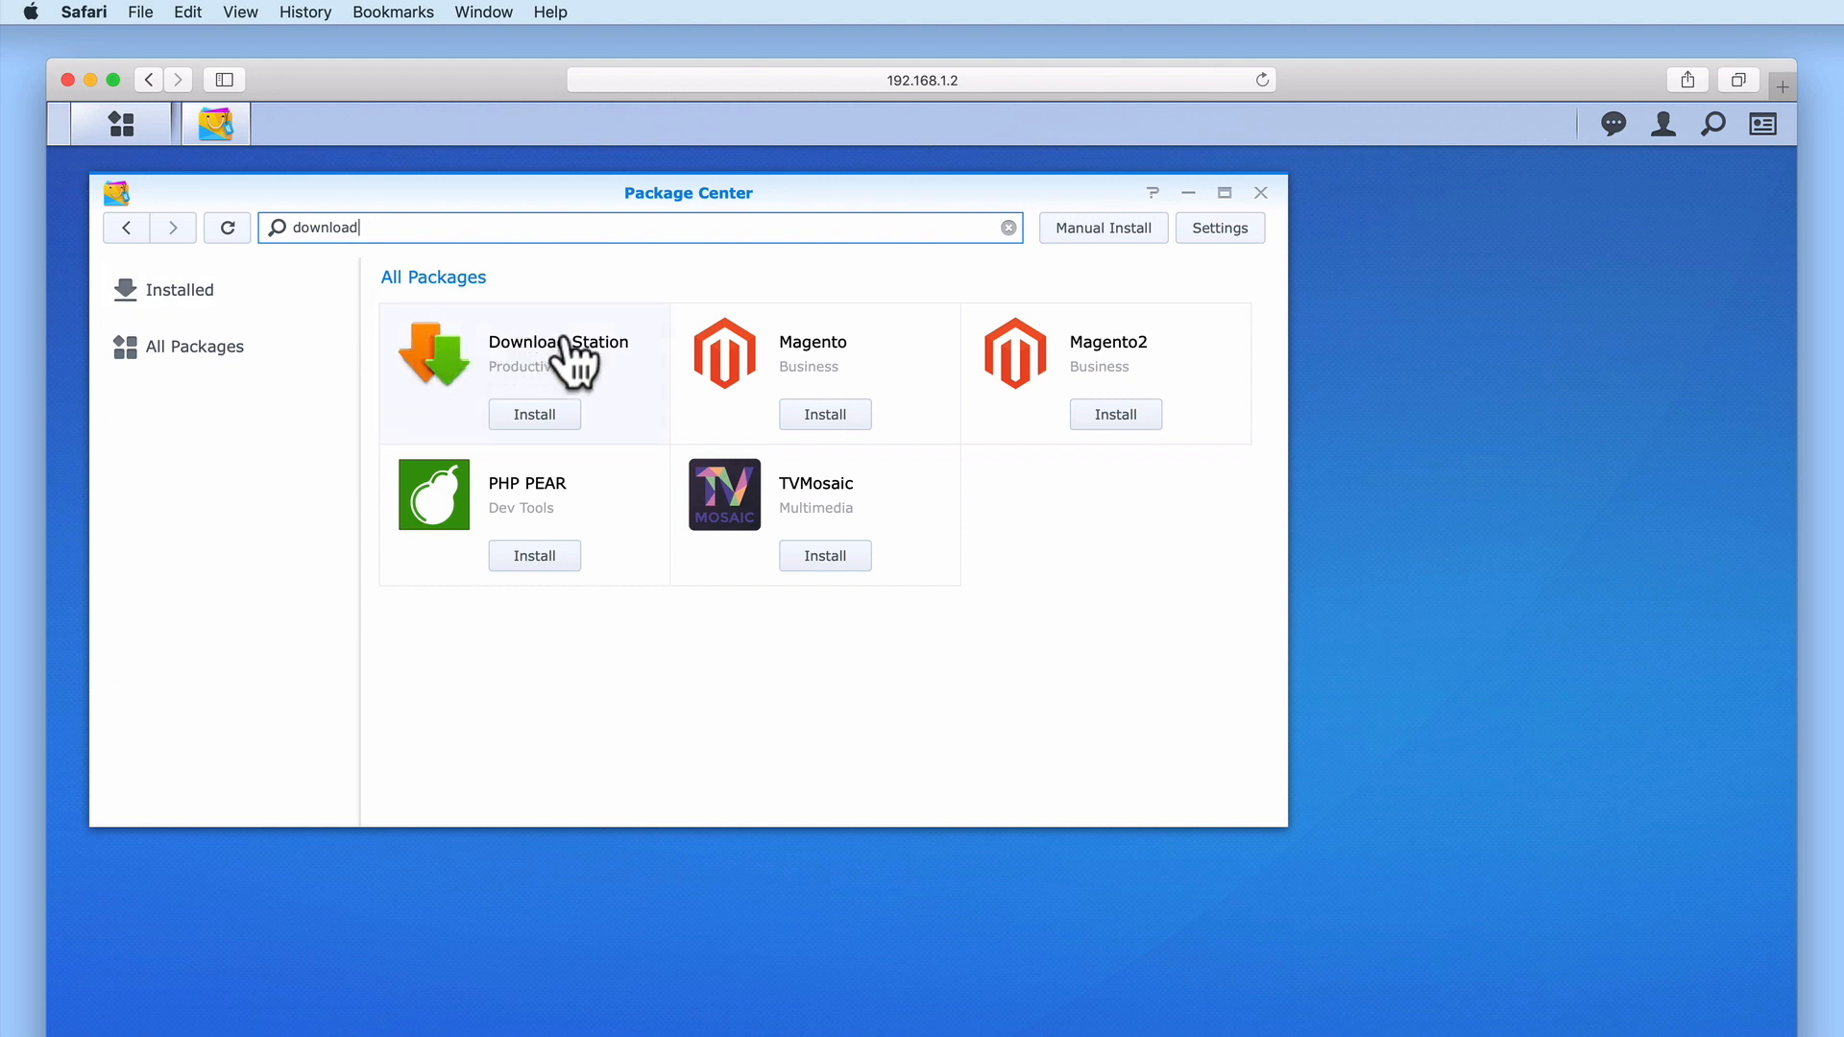
Start installing Download Station on Volume 1 and reach the confirmation step
{"action": "left_click", "coordinate": [549, 421]}
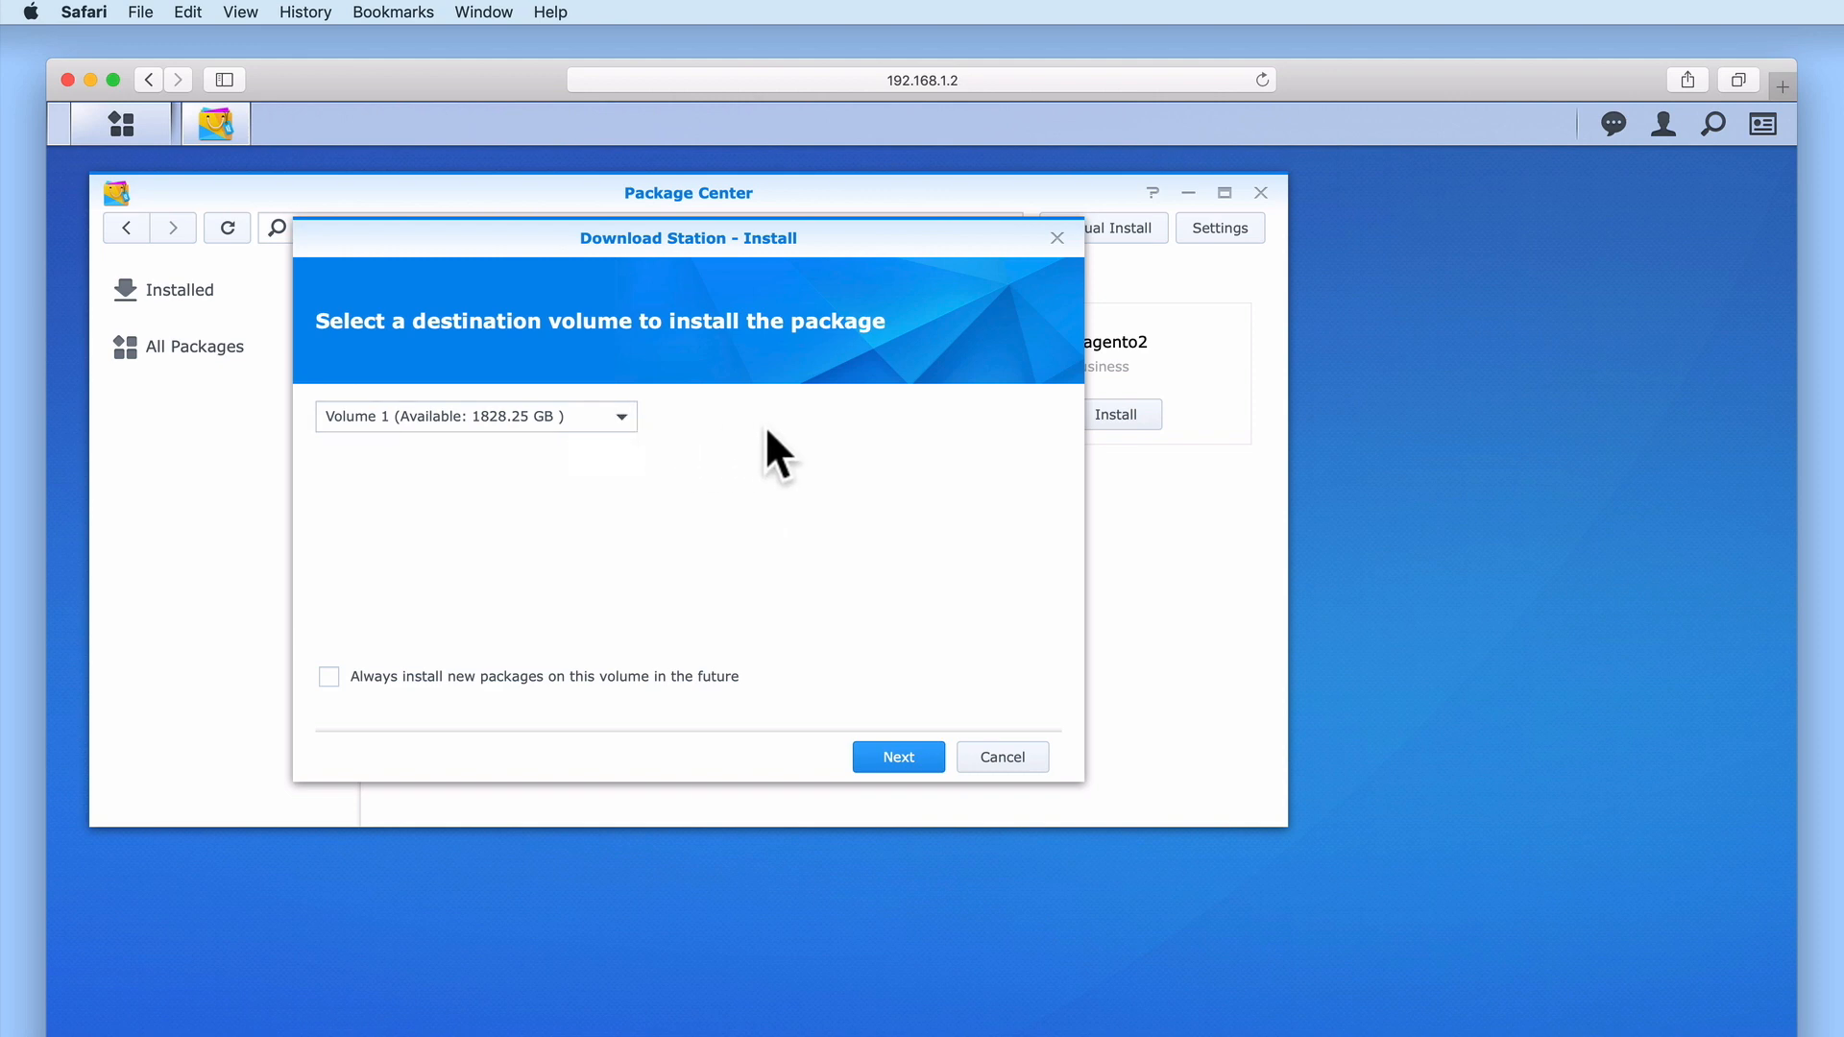
{"action": "left_click", "coordinate": [622, 419]}
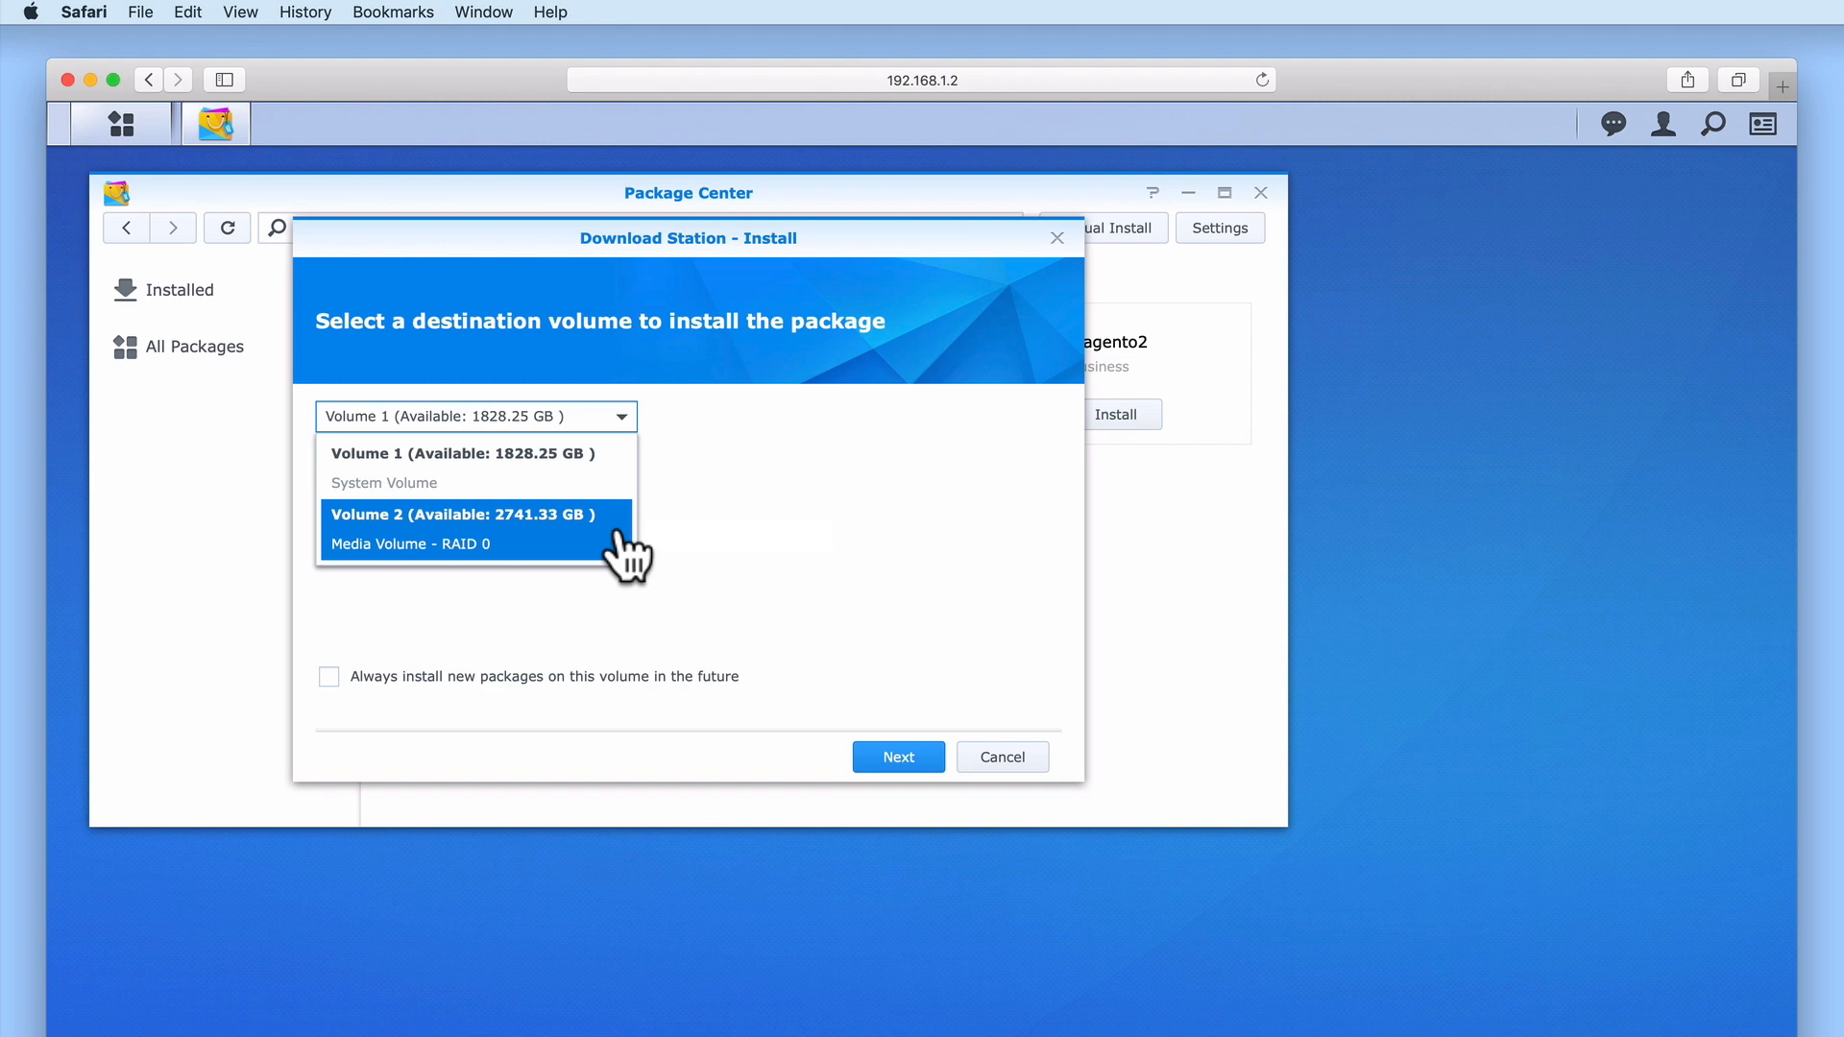
{"action": "left_click", "coordinate": [622, 492]}
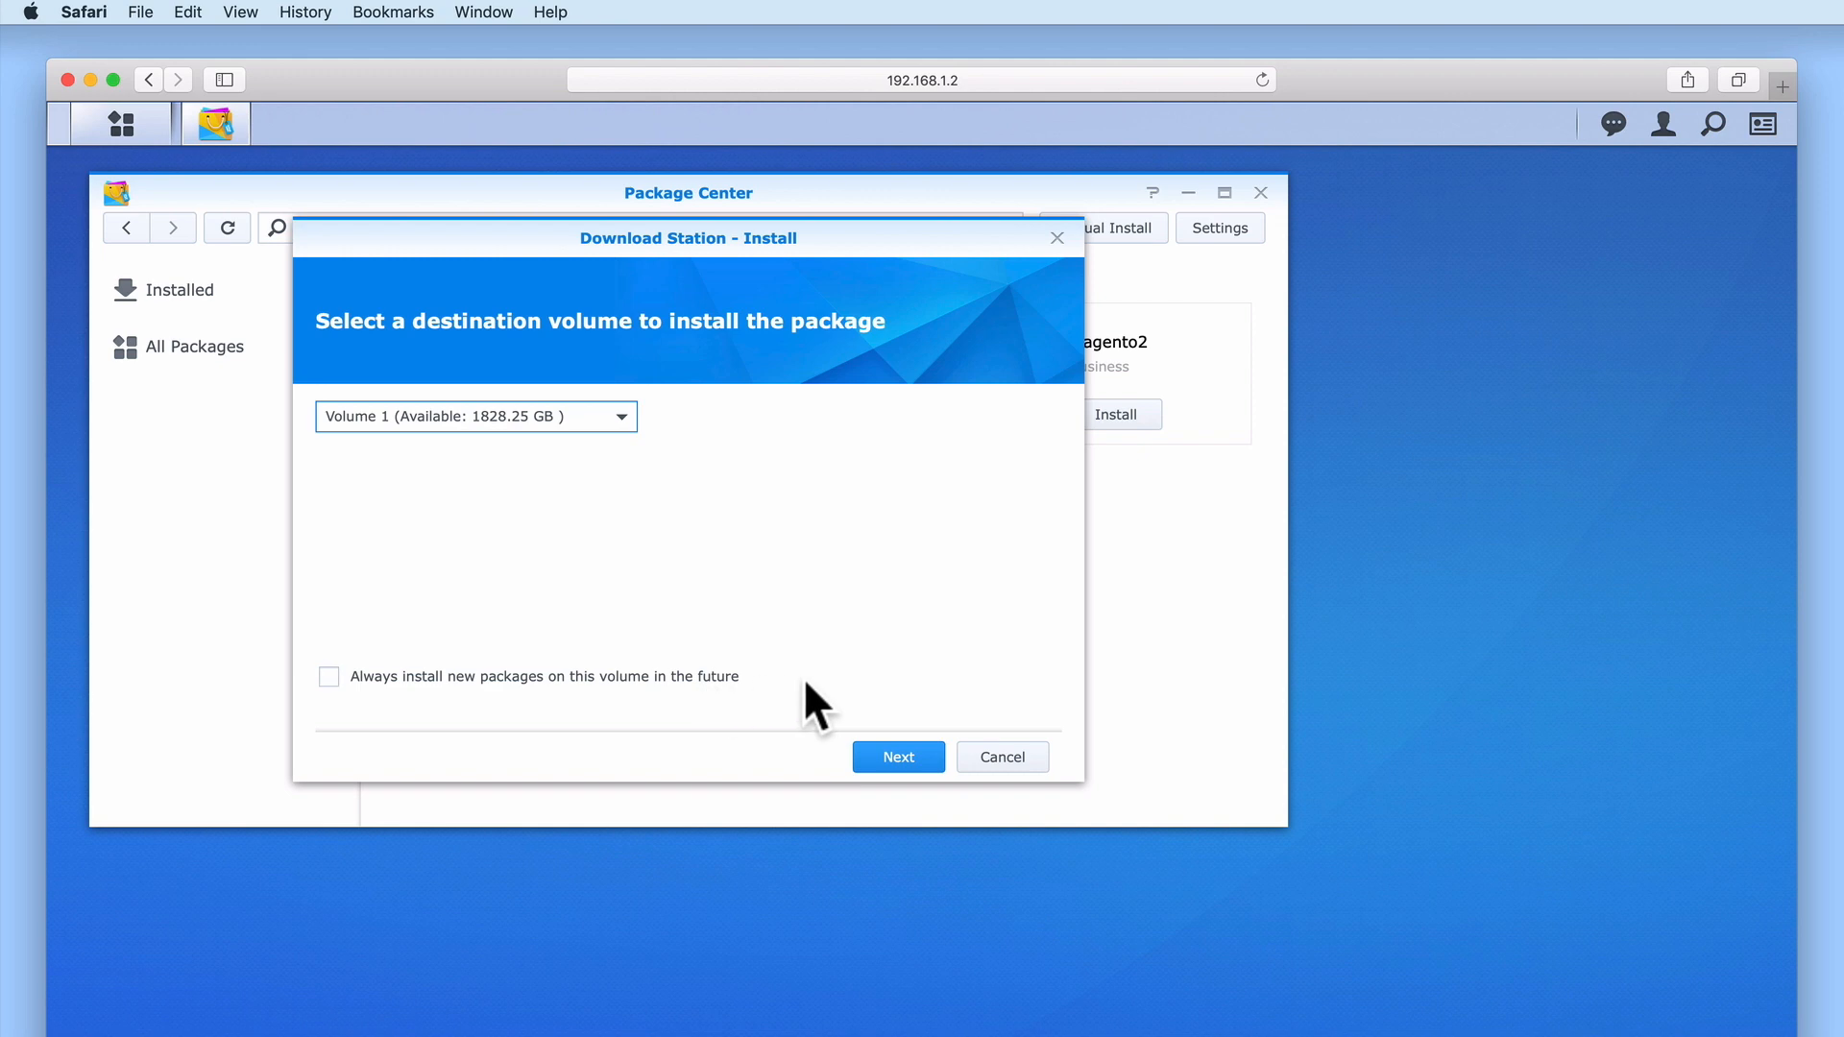
{"action": "left_click", "coordinate": [891, 757]}
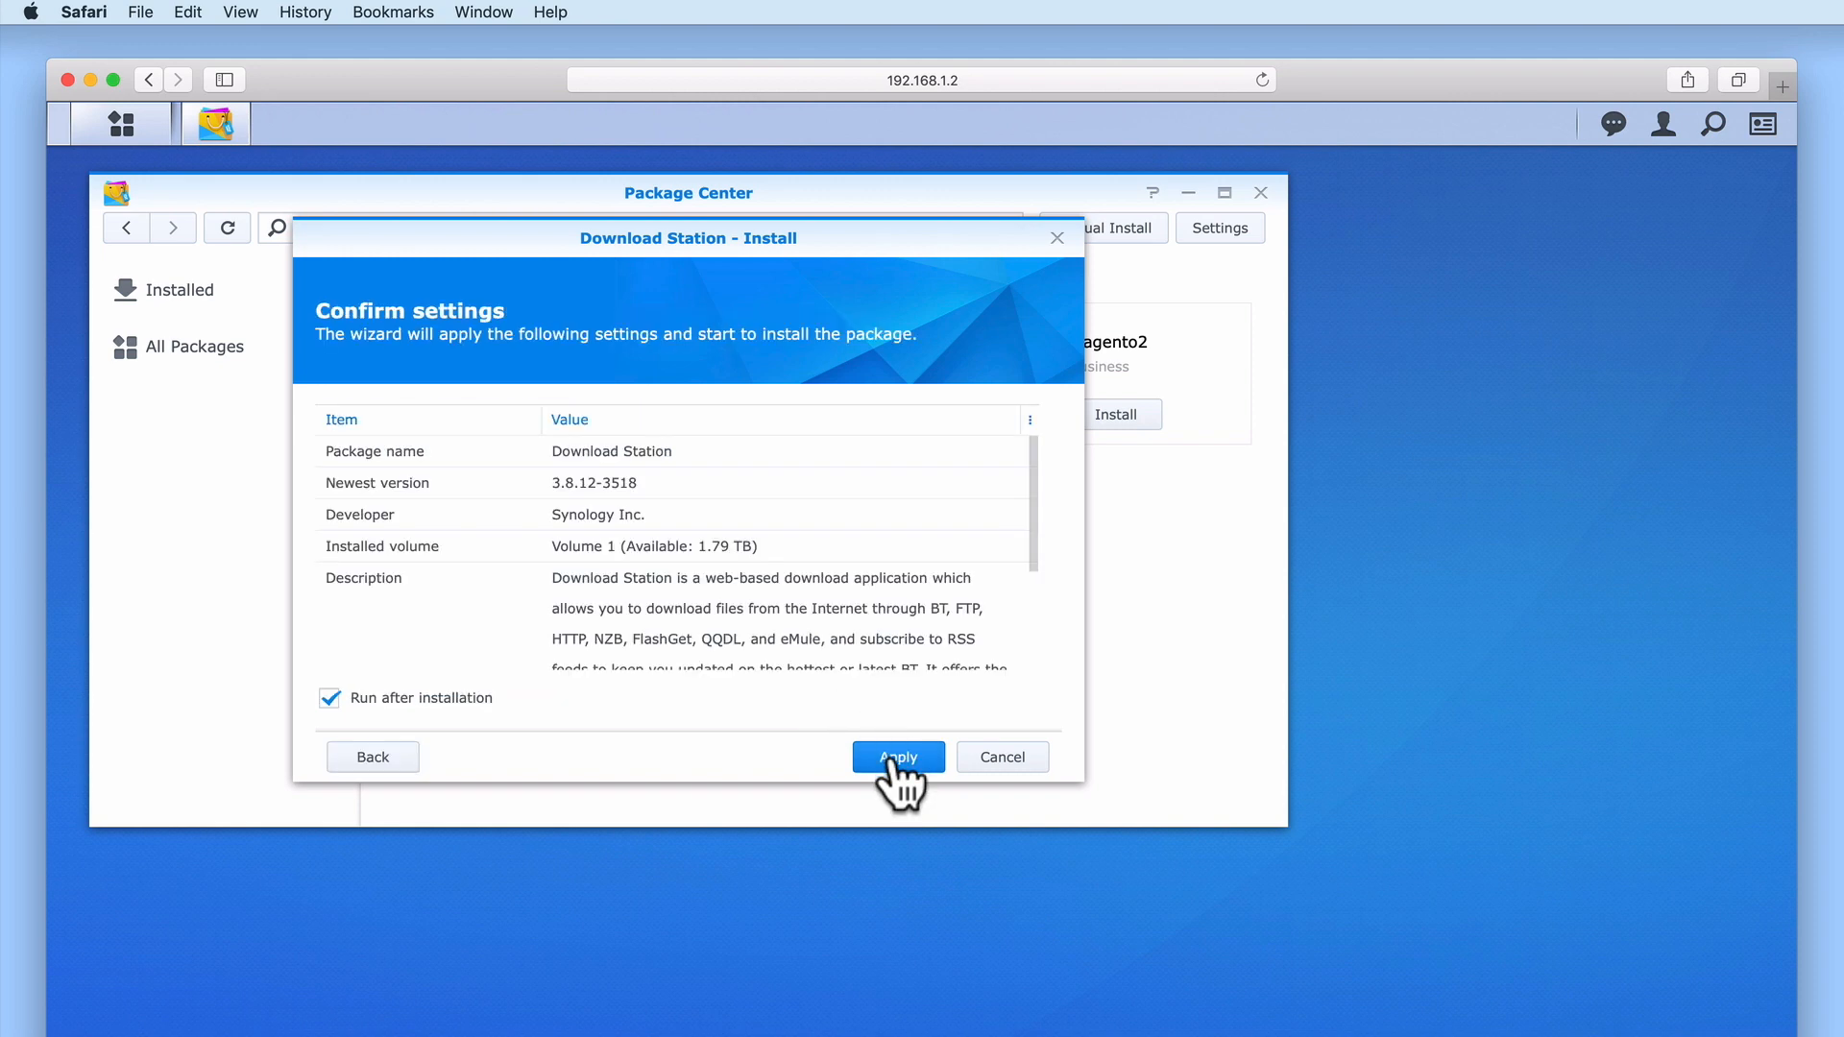
Confirm the Download Station installation, then close Package Center
{"action": "left_click_drag", "start_coordinate": [1034, 514], "coordinate": [1039, 619]}
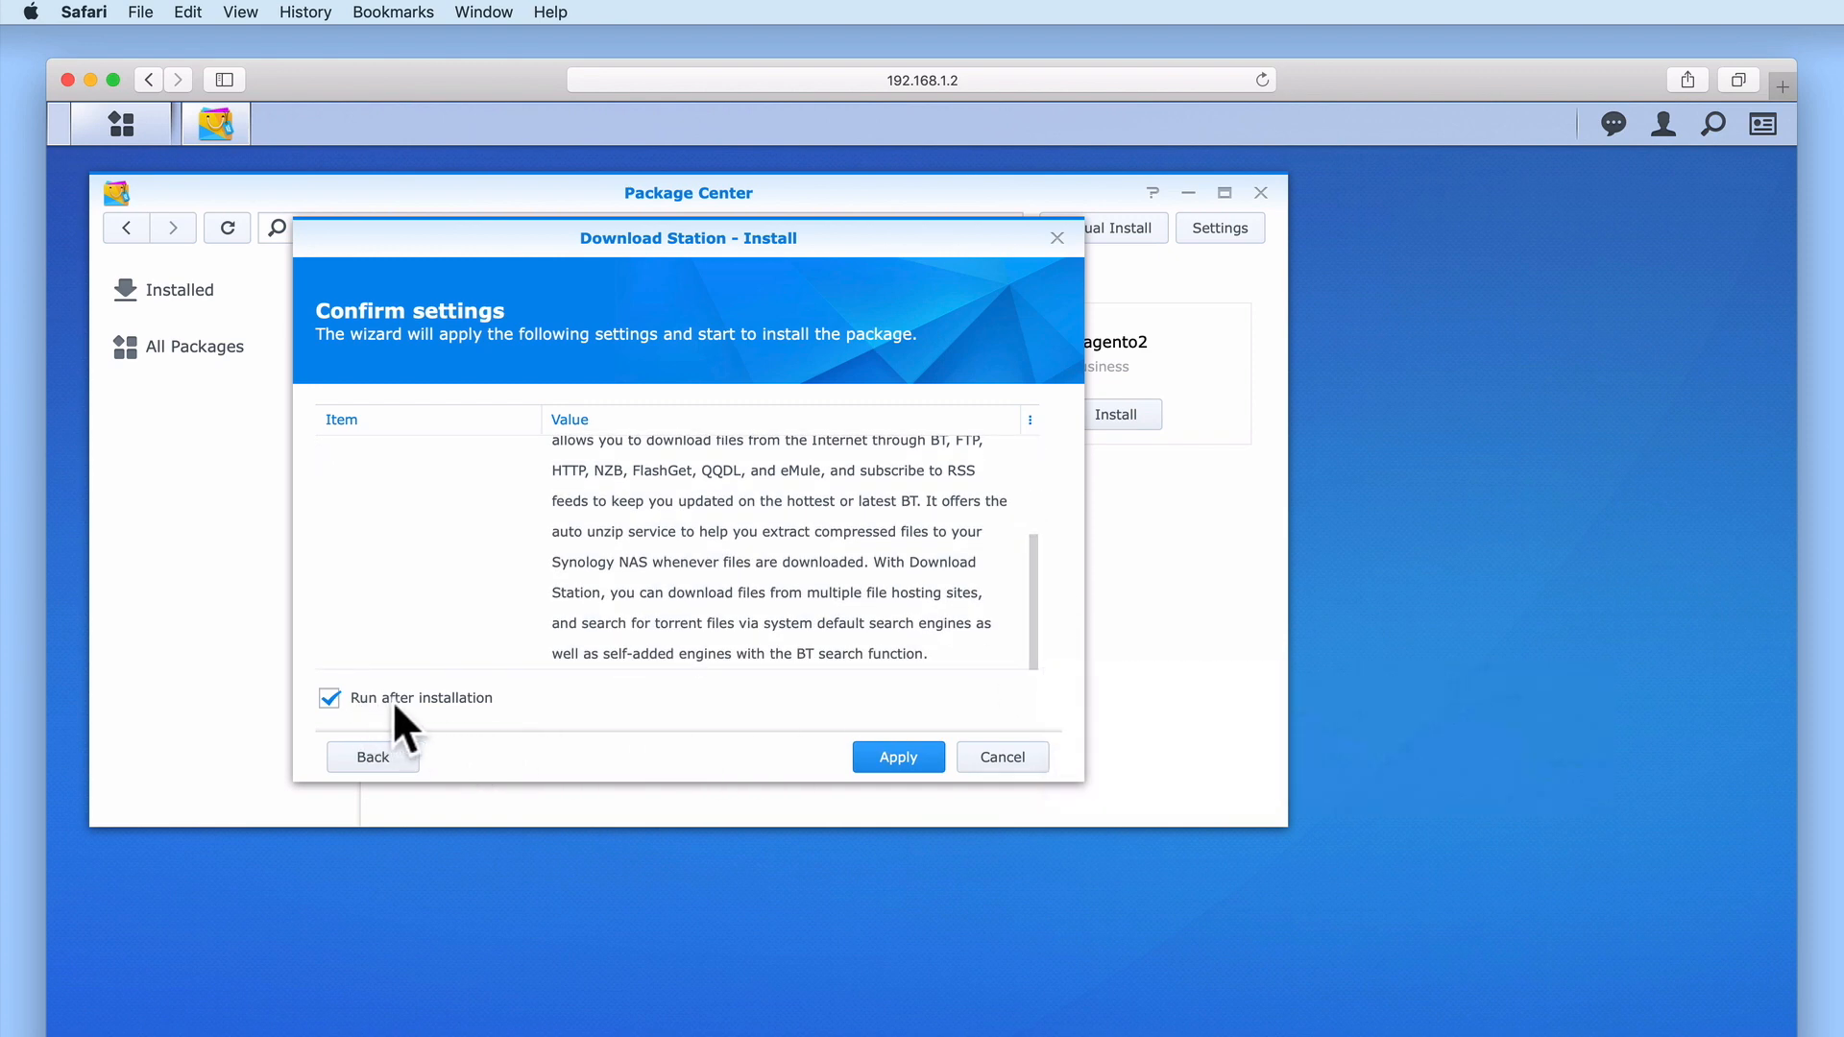
{"action": "left_click", "coordinate": [897, 758]}
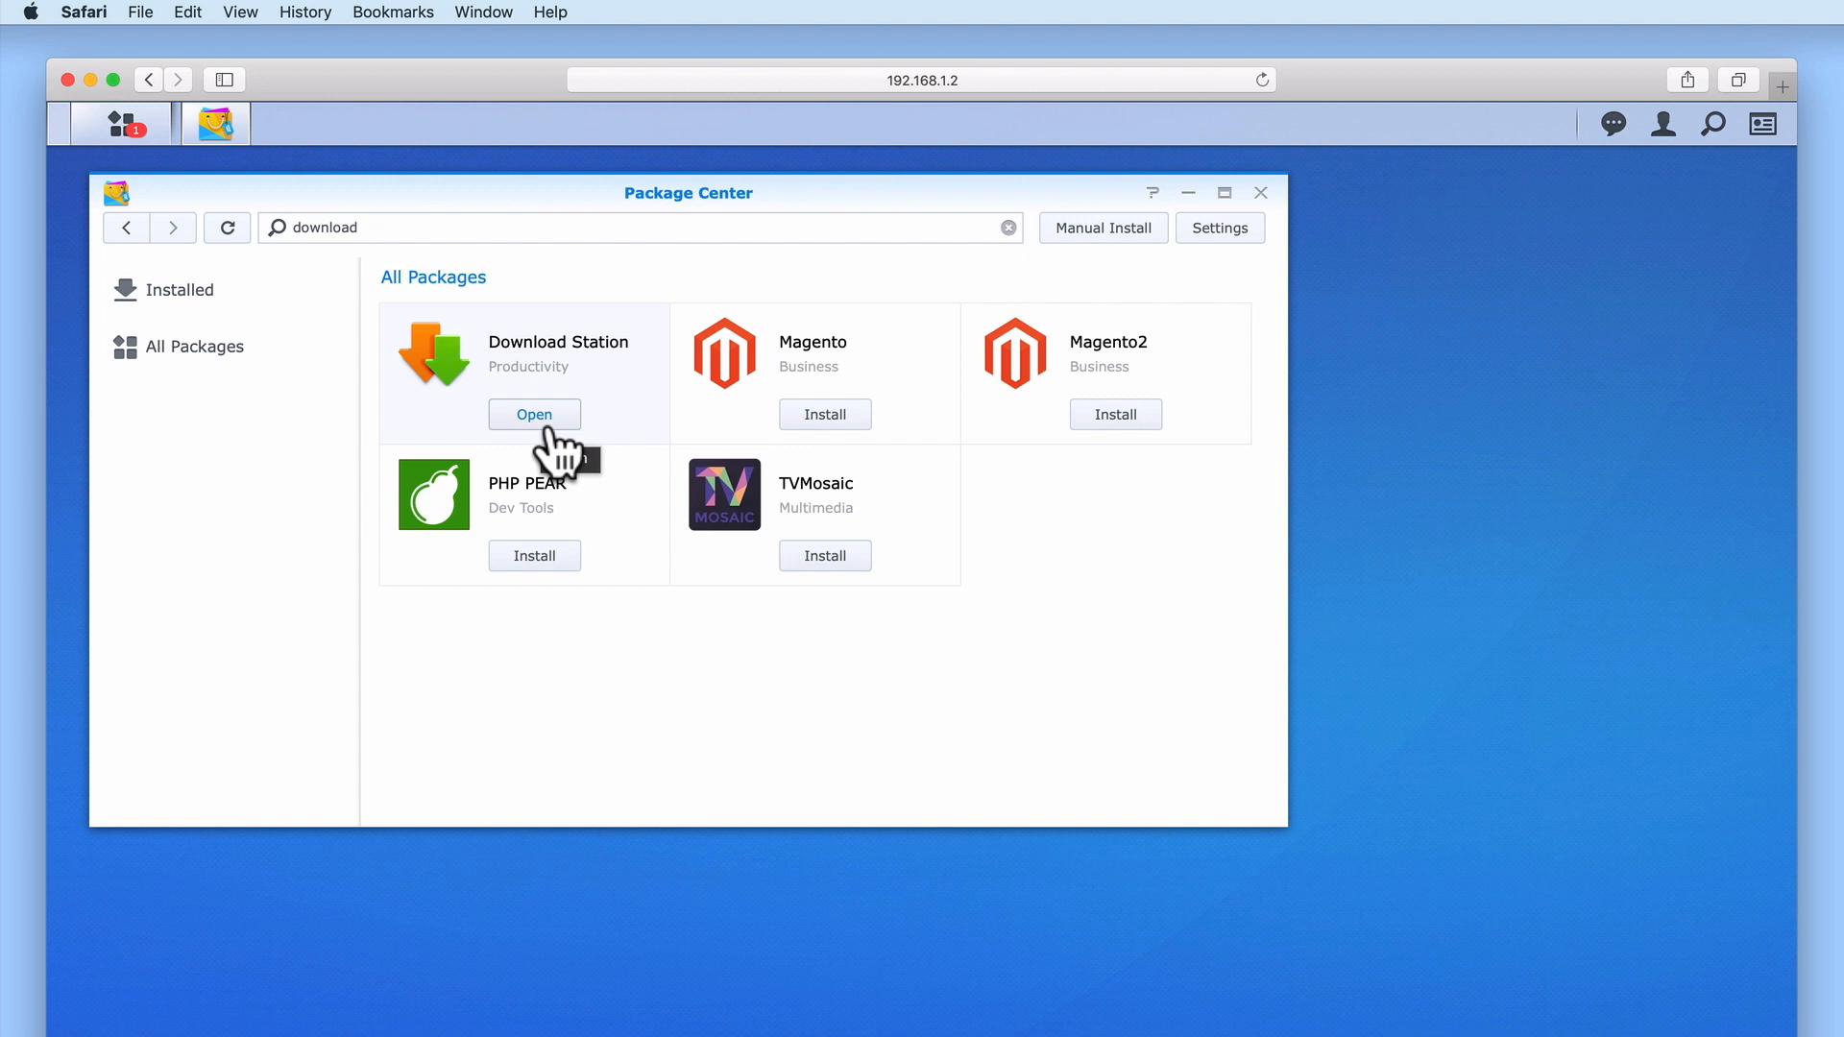
{"action": "left_click", "coordinate": [1261, 193]}
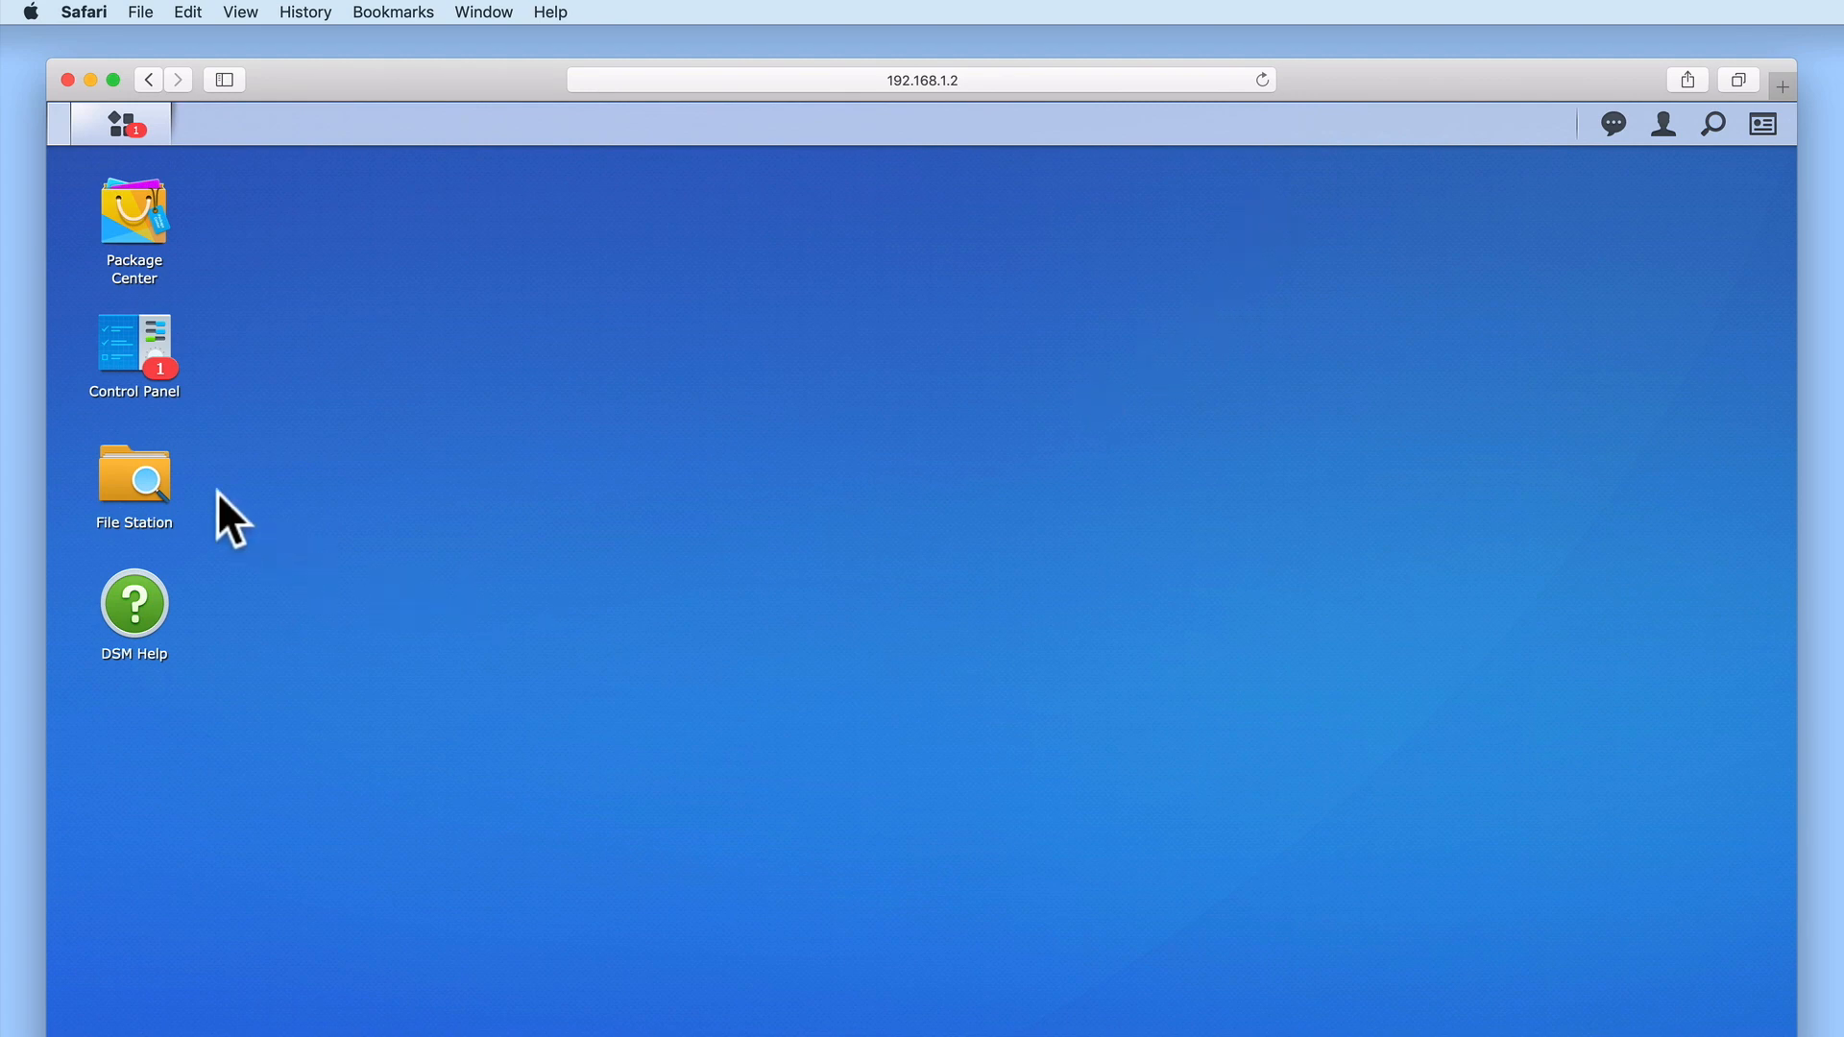
Open Download Station's access rules from Control Panel's Application Portal
{"action": "left_click", "coordinate": [136, 346]}
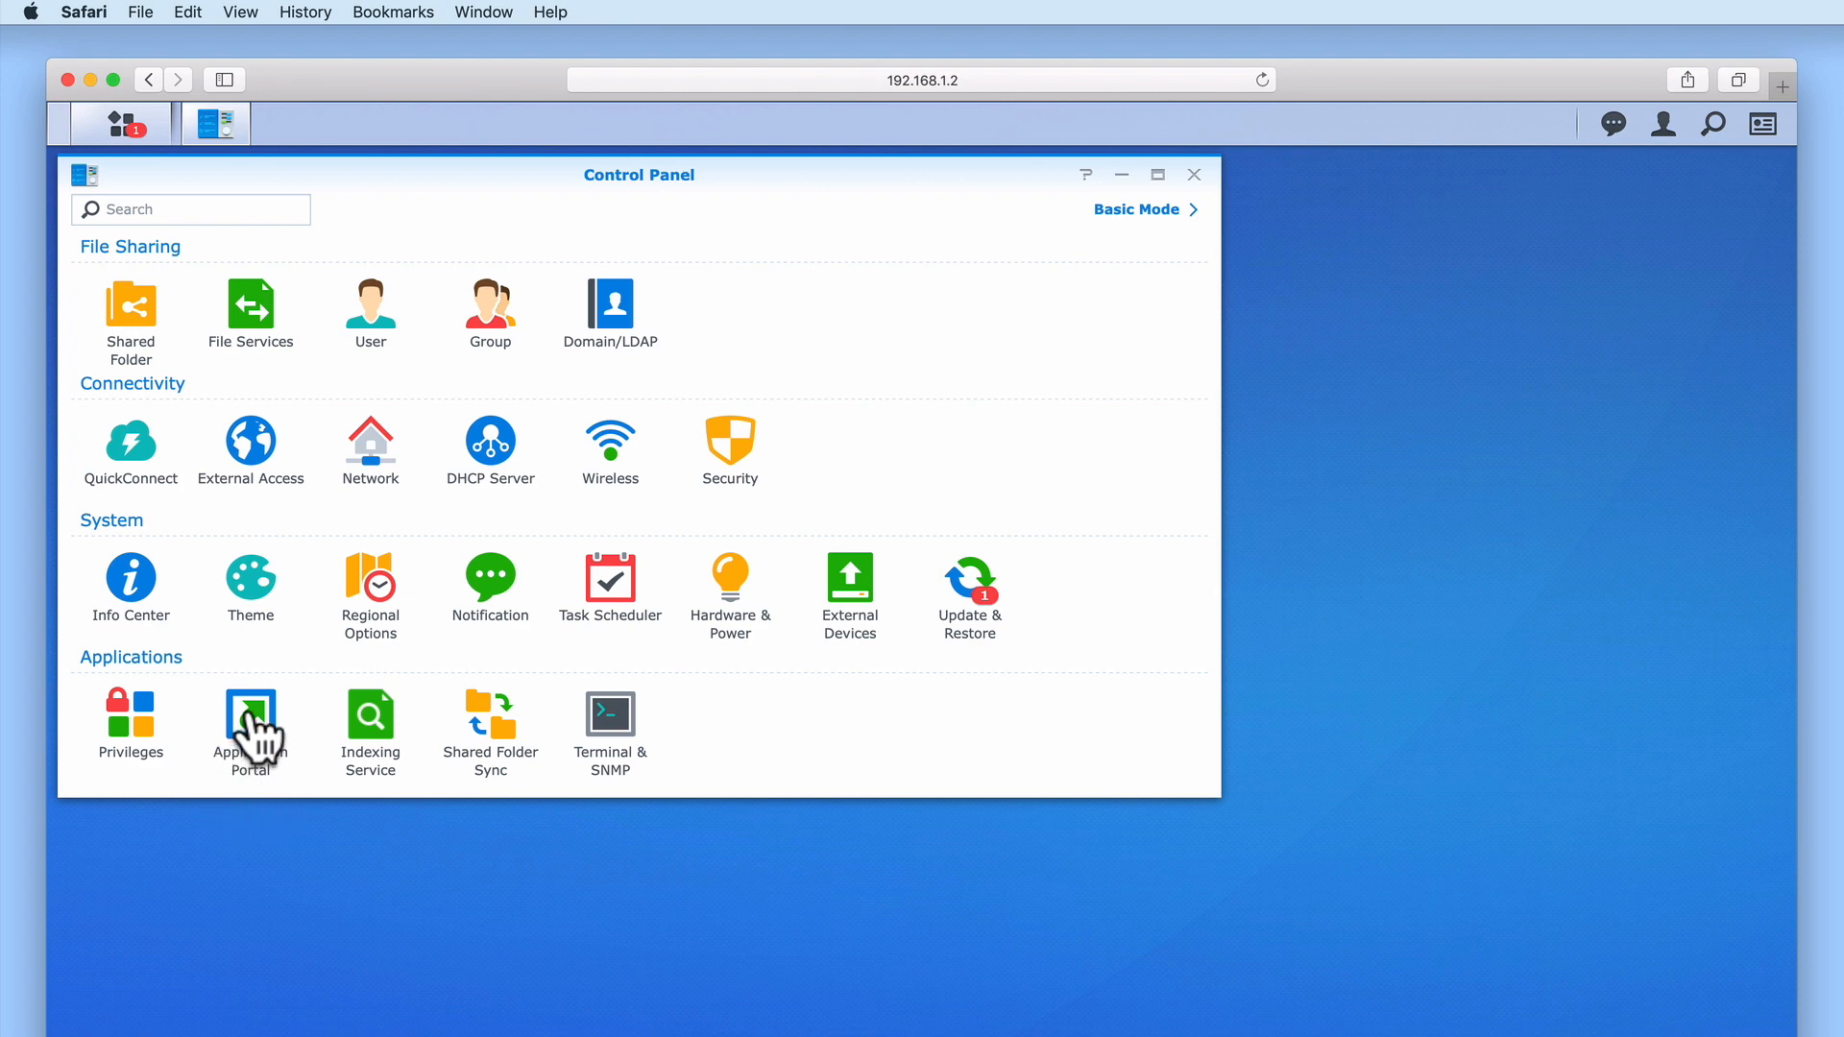
{"action": "left_click", "coordinate": [251, 715]}
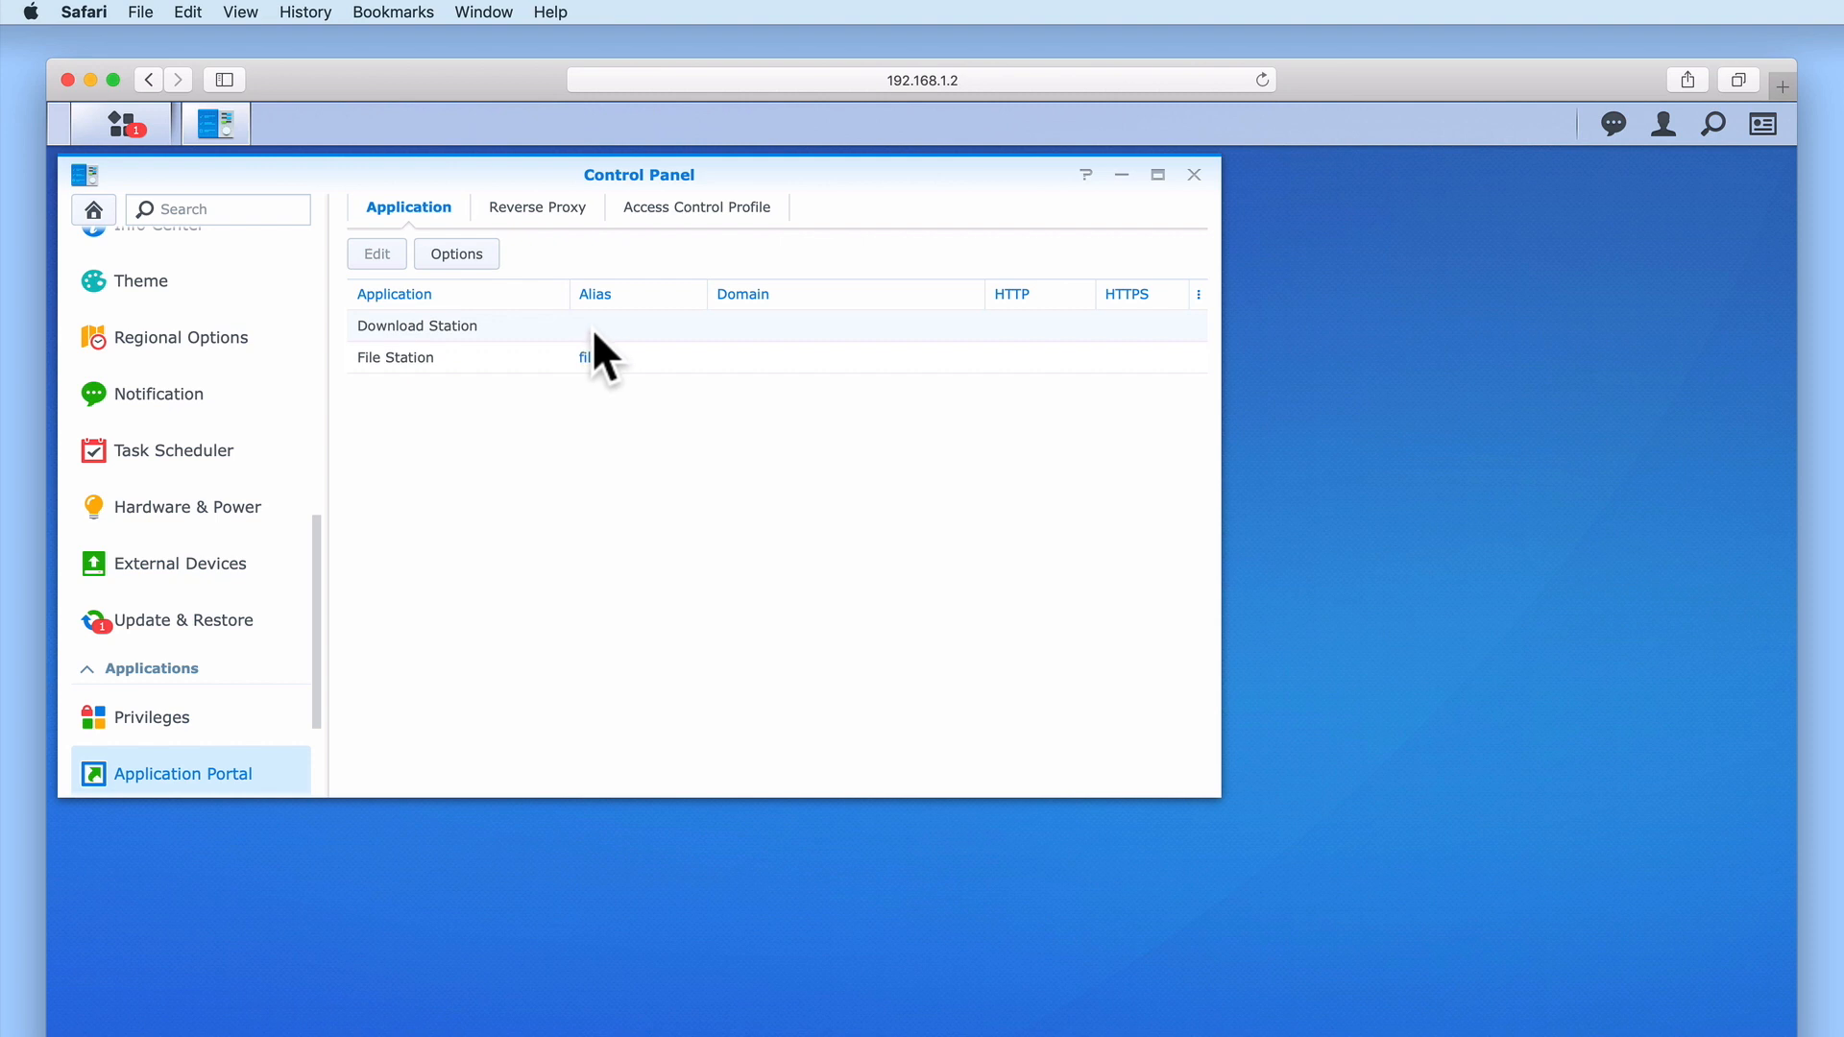
{"action": "left_click", "coordinate": [413, 323]}
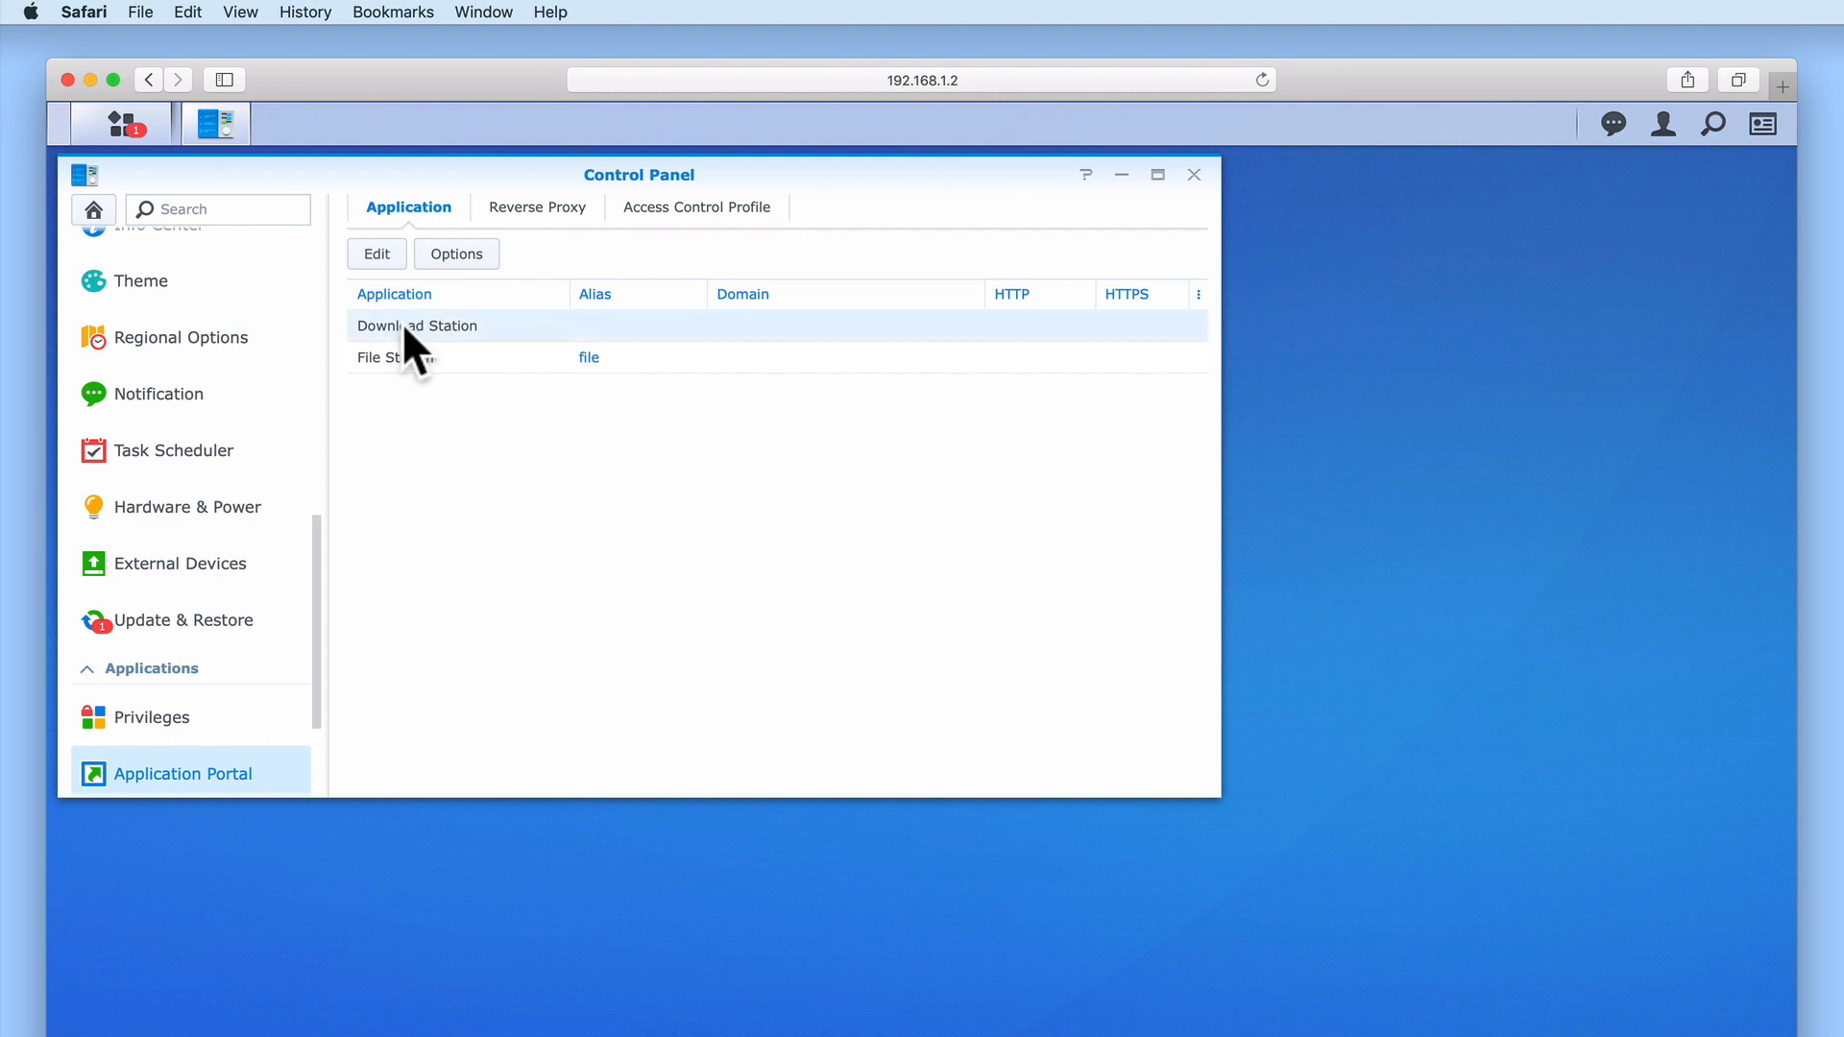
{"action": "left_click", "coordinate": [378, 256]}
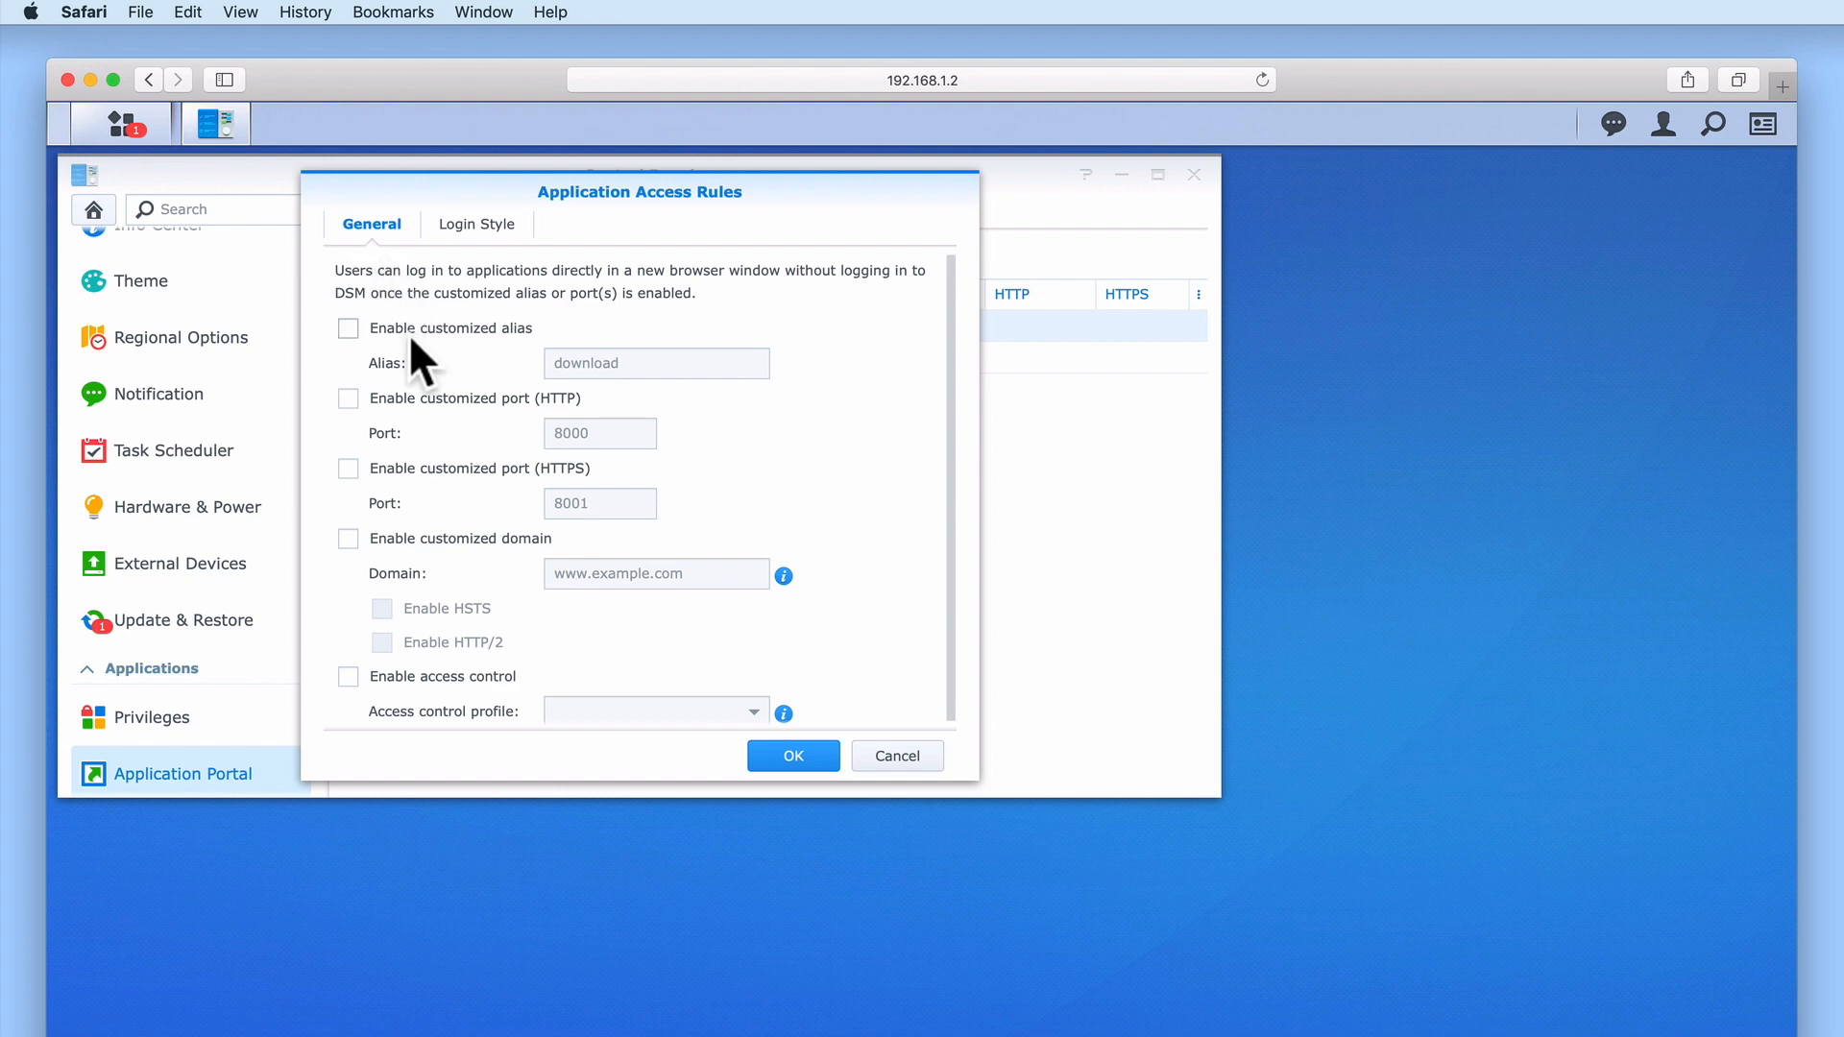
Give Download Station the customized alias 'download' and save it
{"action": "left_click", "coordinate": [348, 327]}
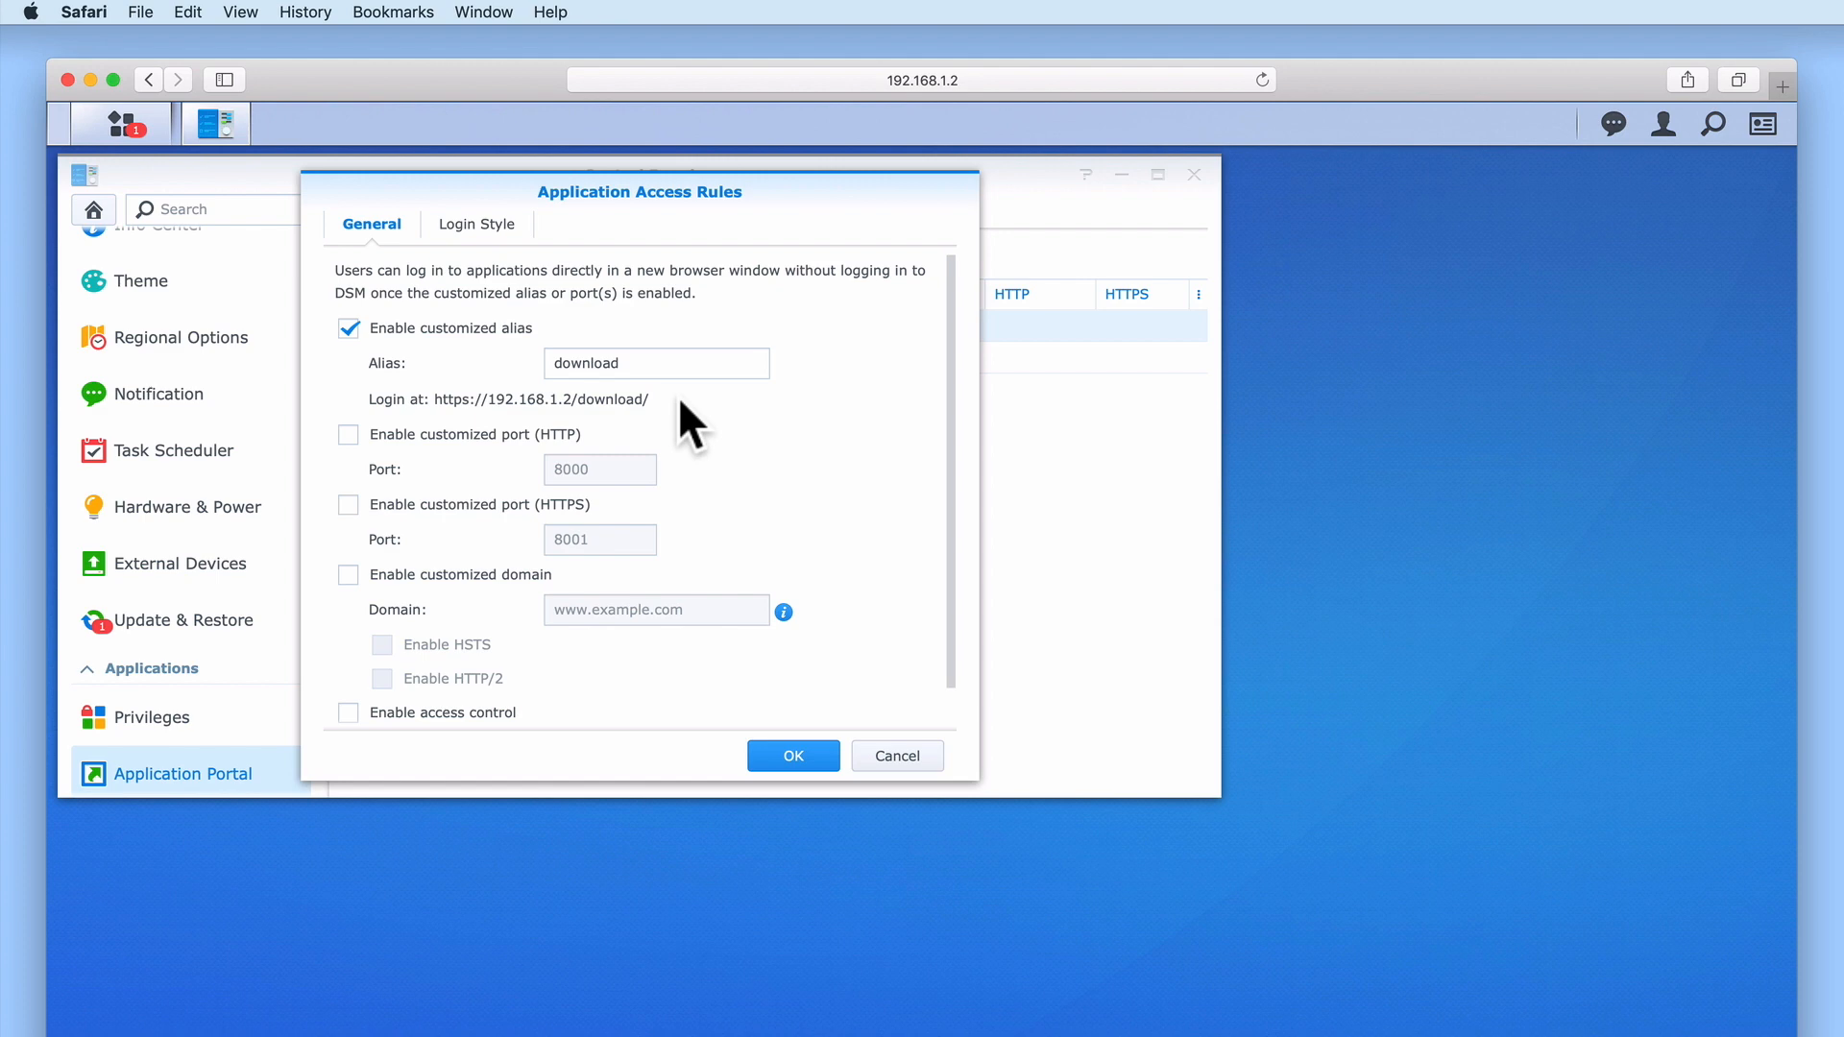
{"action": "left_click", "coordinate": [815, 758]}
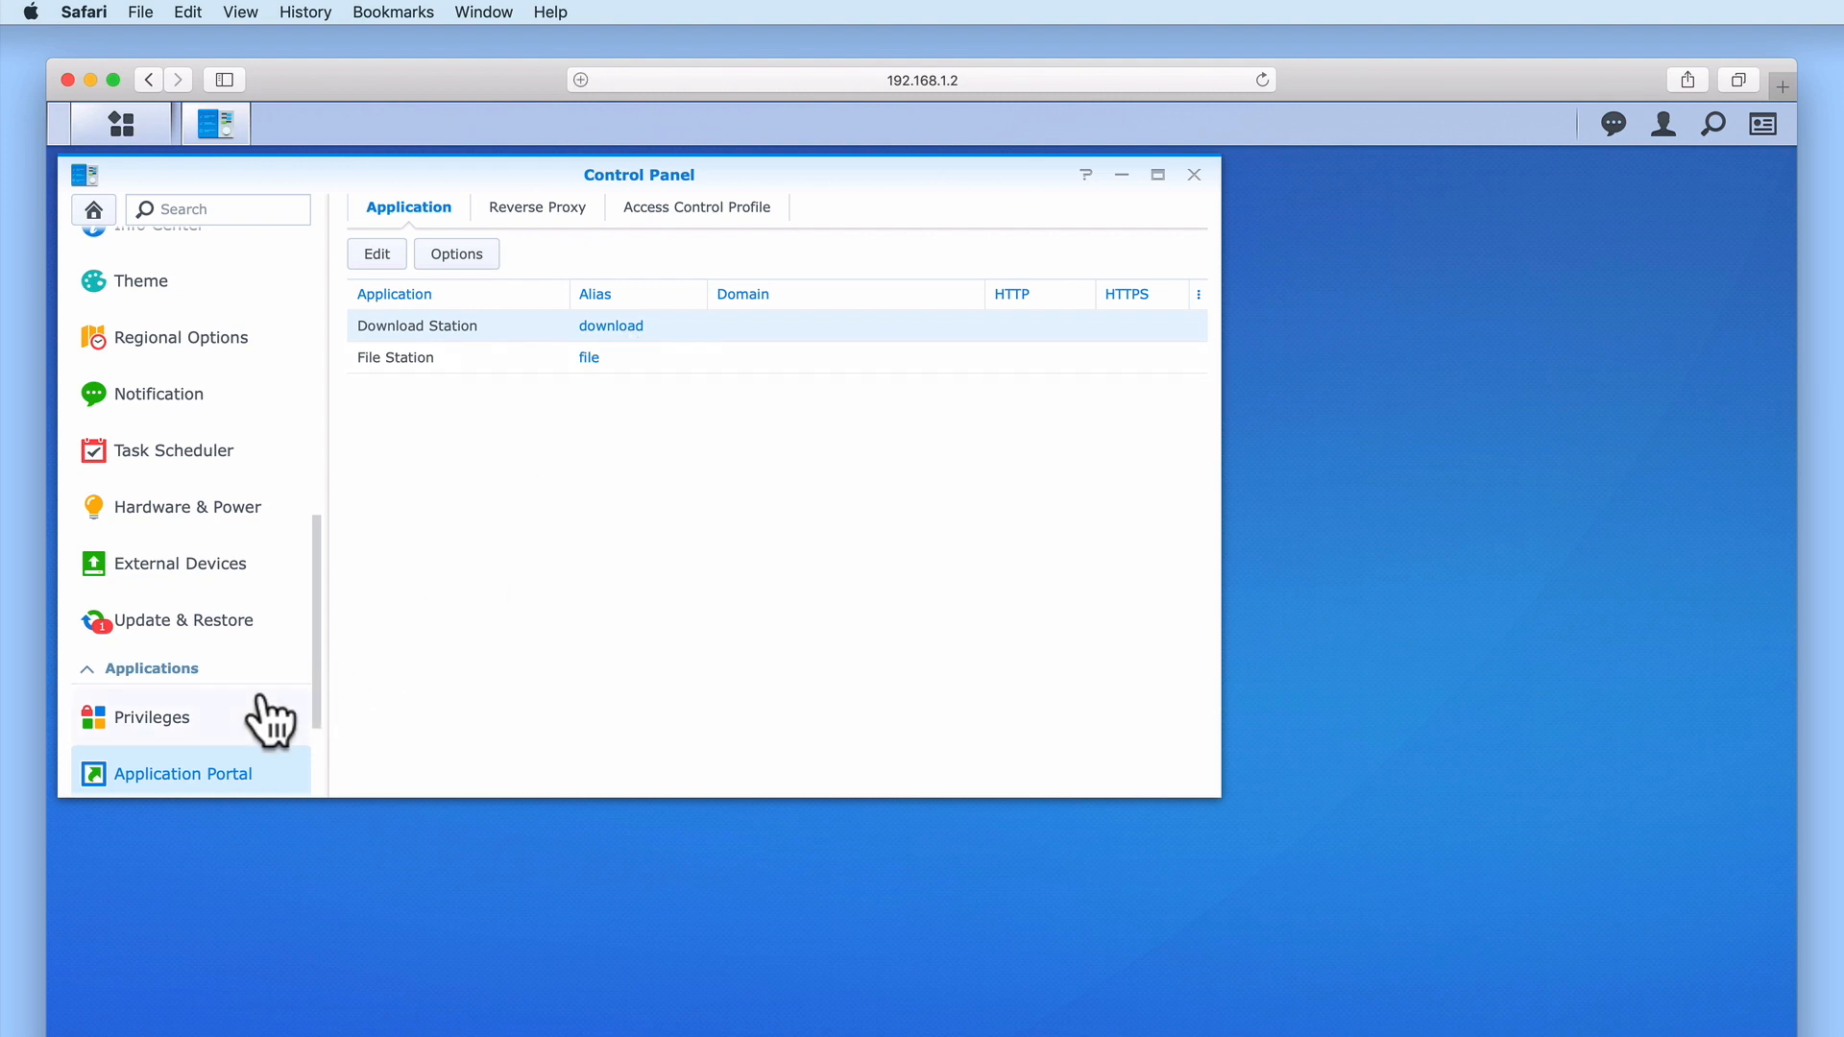
{"action": "left_click", "coordinate": [173, 740]}
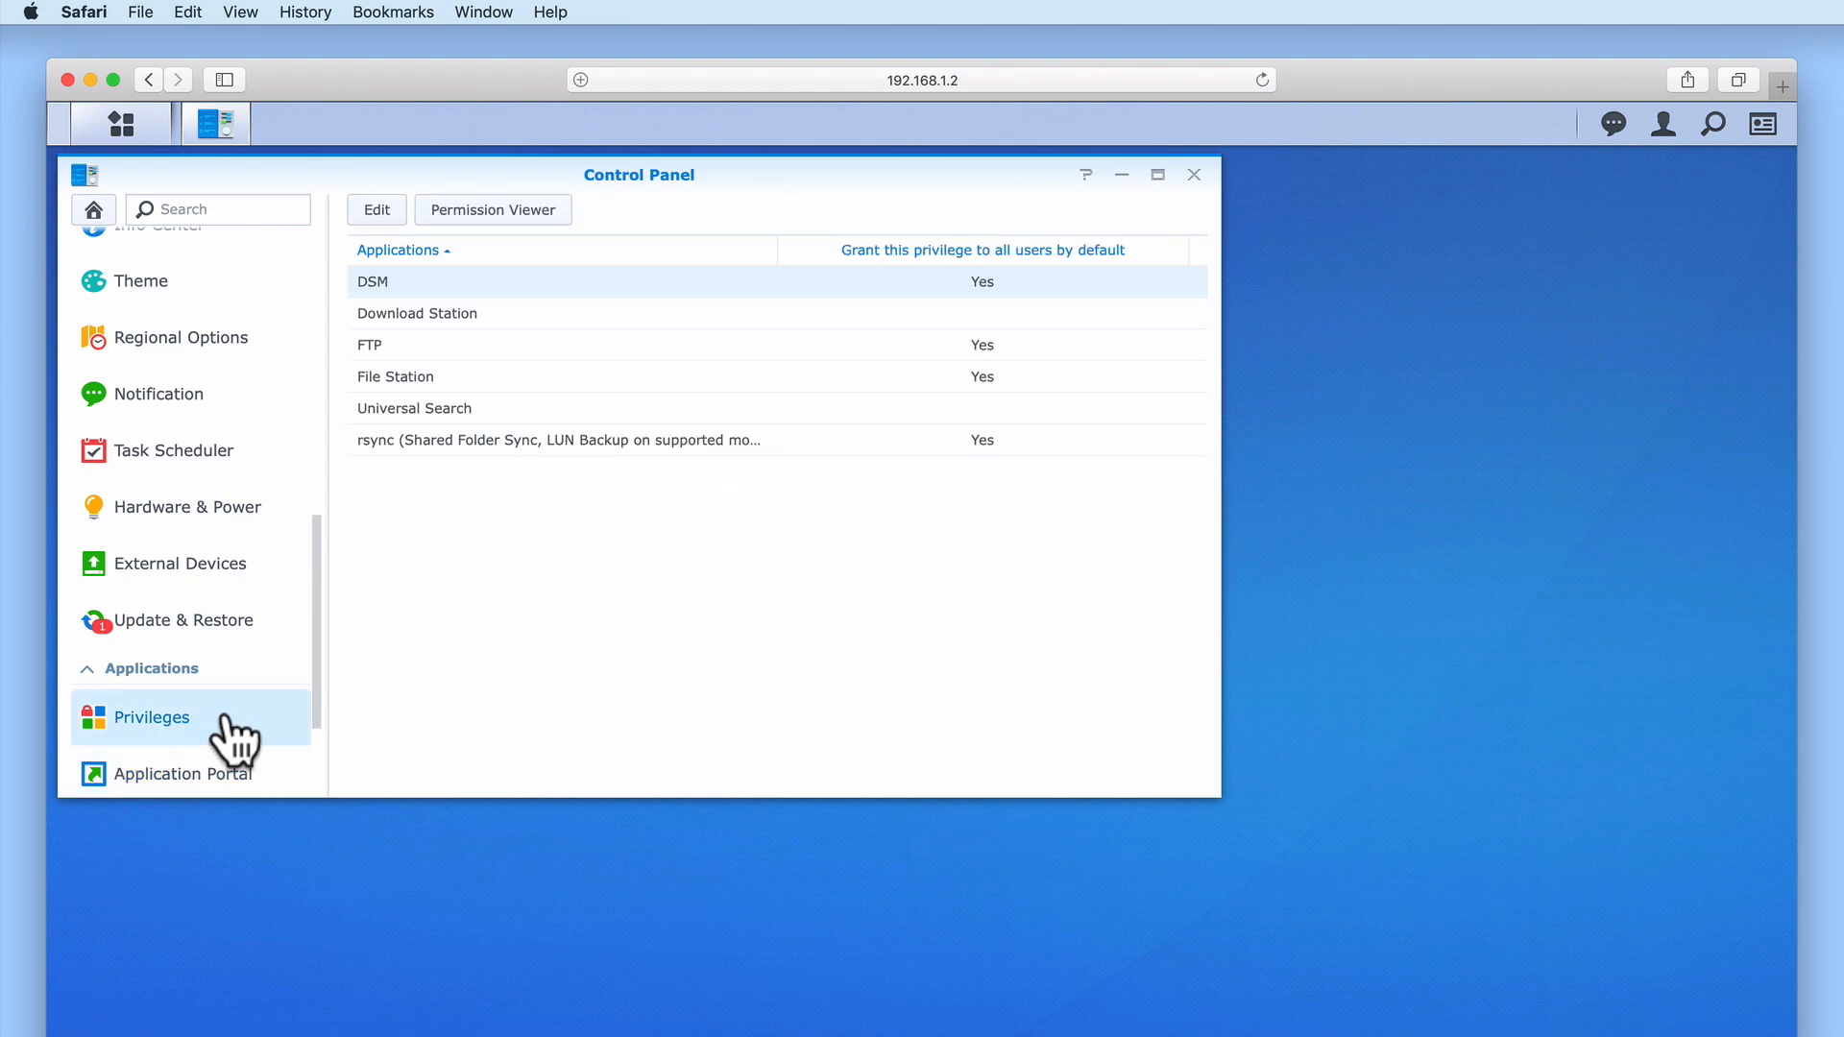
Grant the Family Group permission to use Download Station and save the group privileges
{"action": "left_click", "coordinate": [379, 313]}
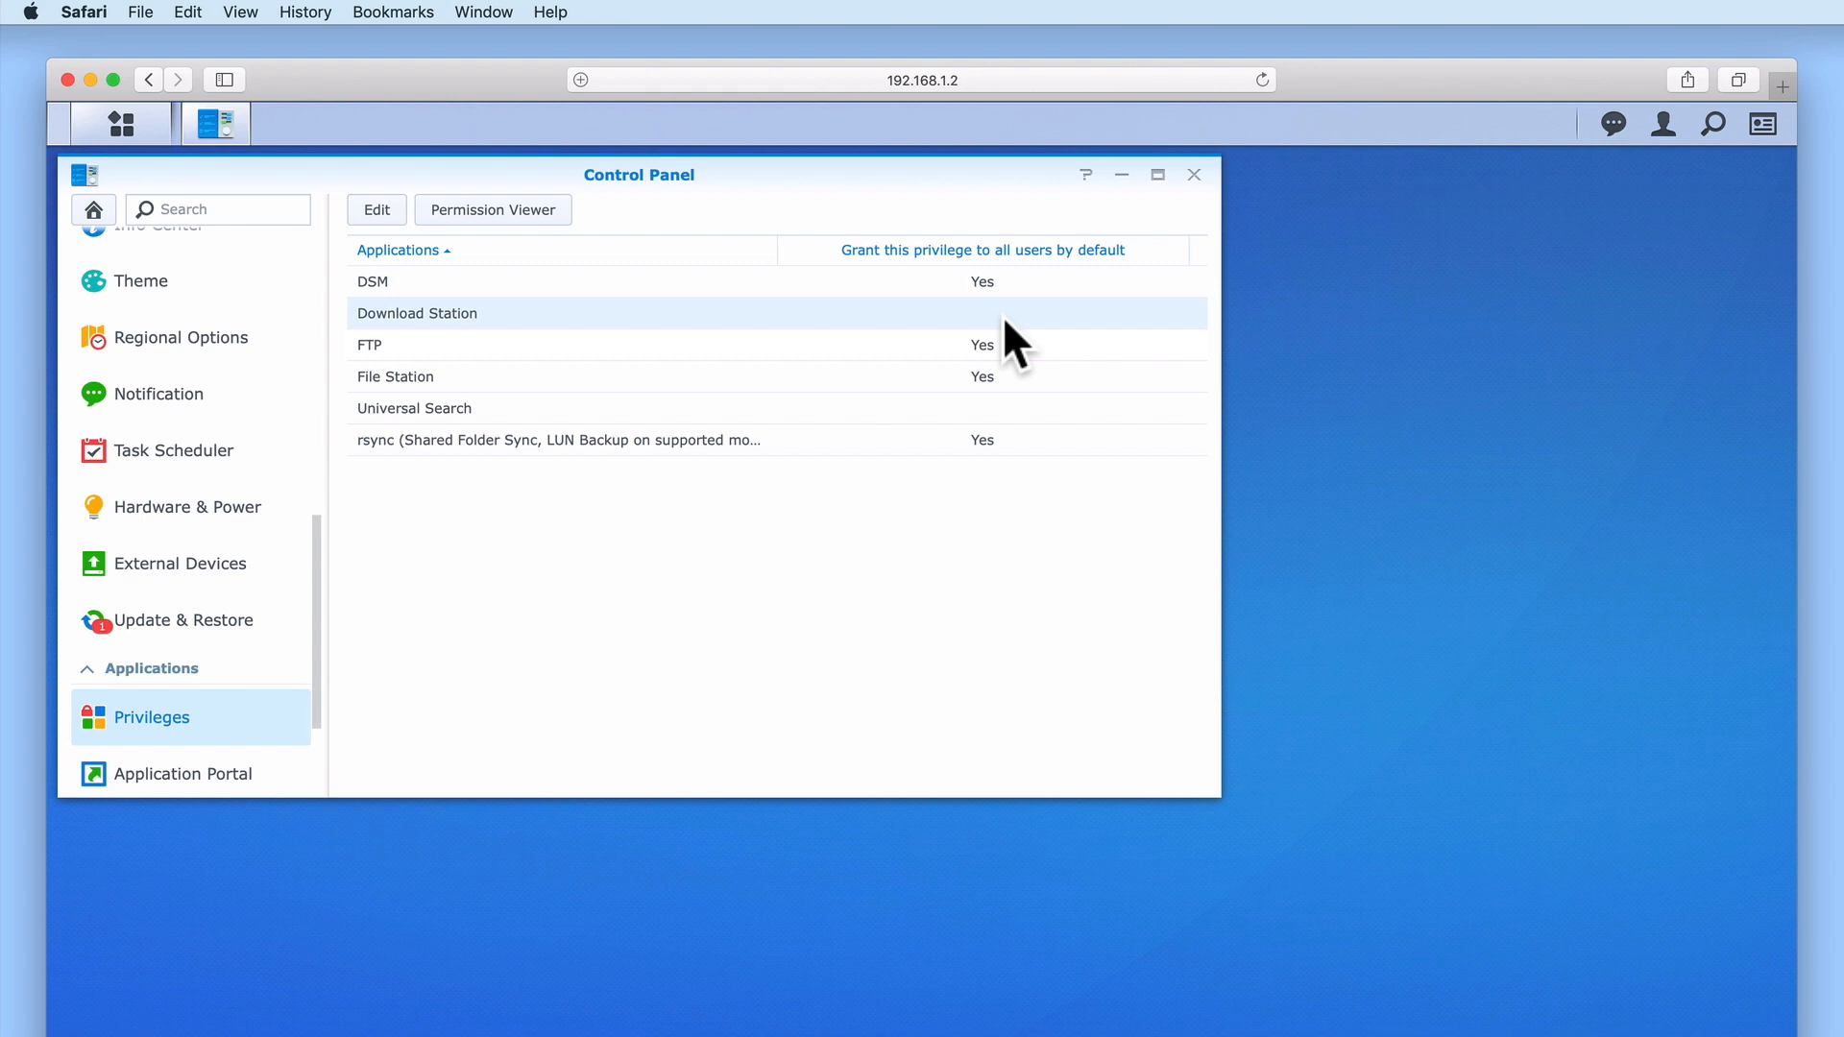
{"action": "left_click", "coordinate": [376, 213]}
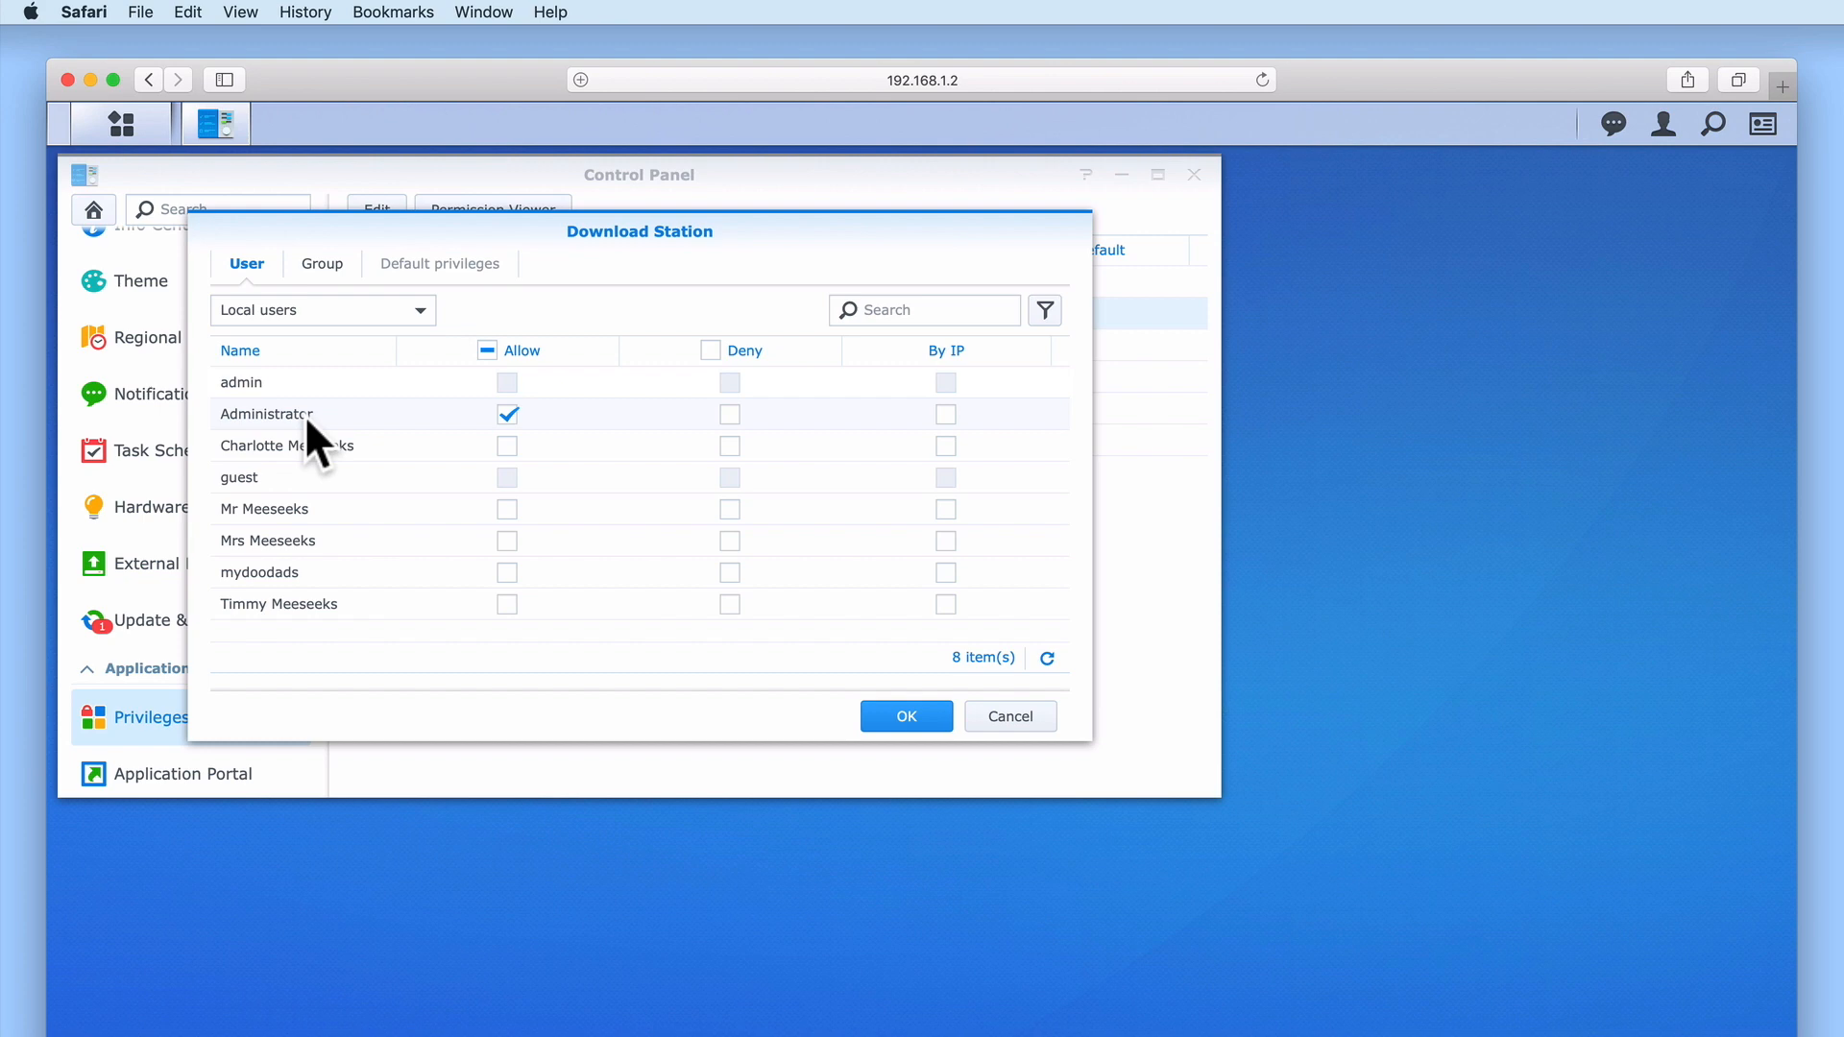
{"action": "left_click", "coordinate": [334, 269]}
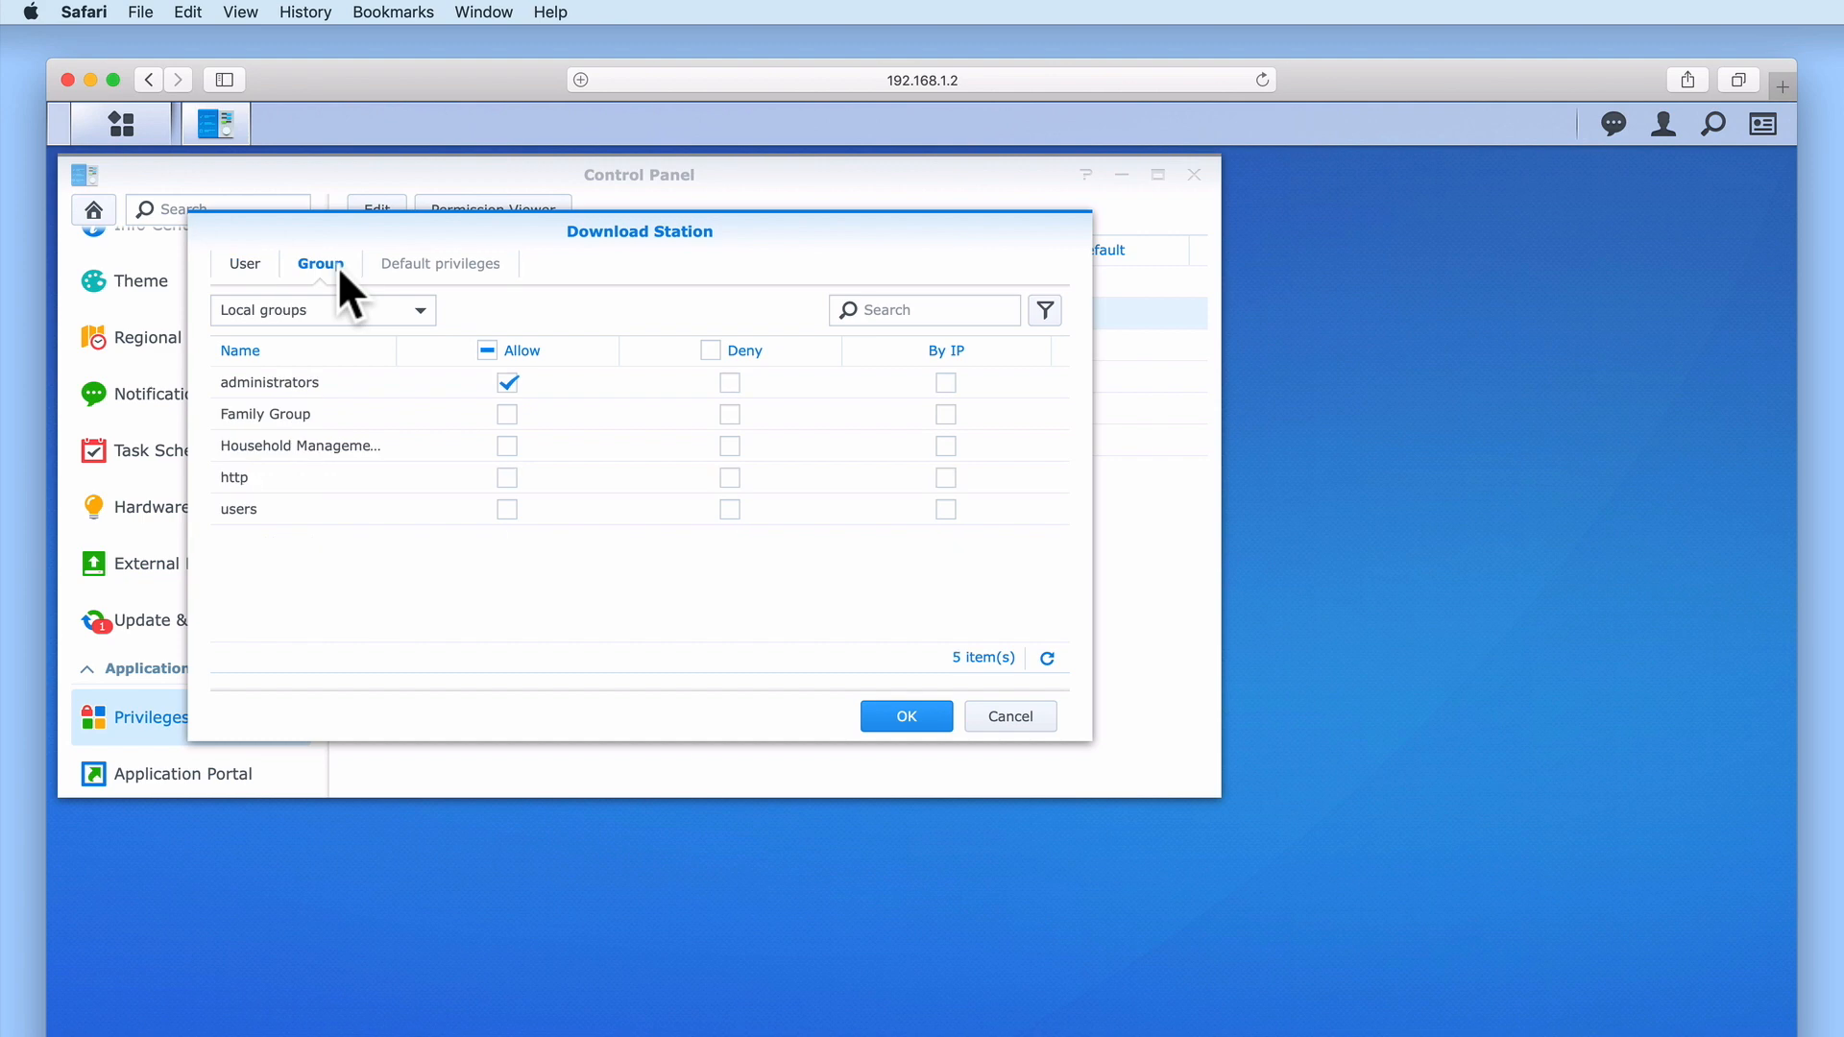
{"action": "left_click_drag", "start_coordinate": [401, 354], "coordinate": [489, 350]}
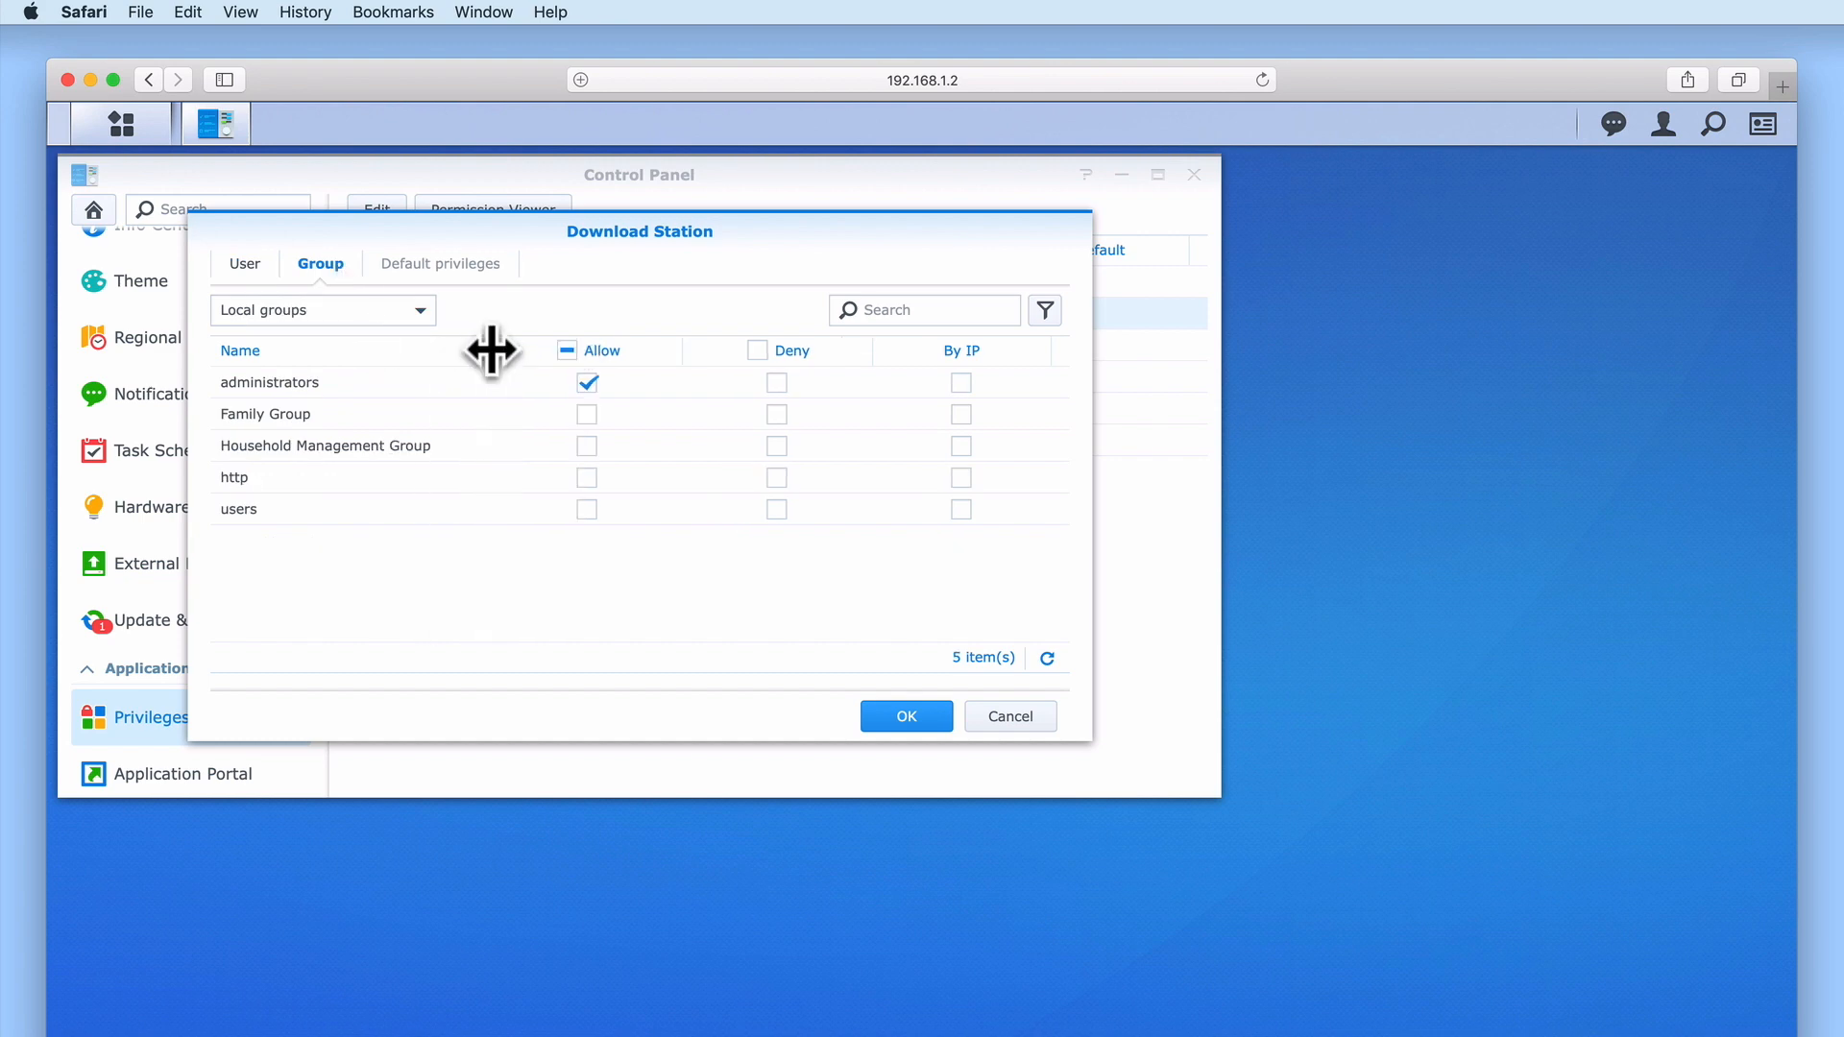
{"action": "left_click", "coordinate": [374, 421]}
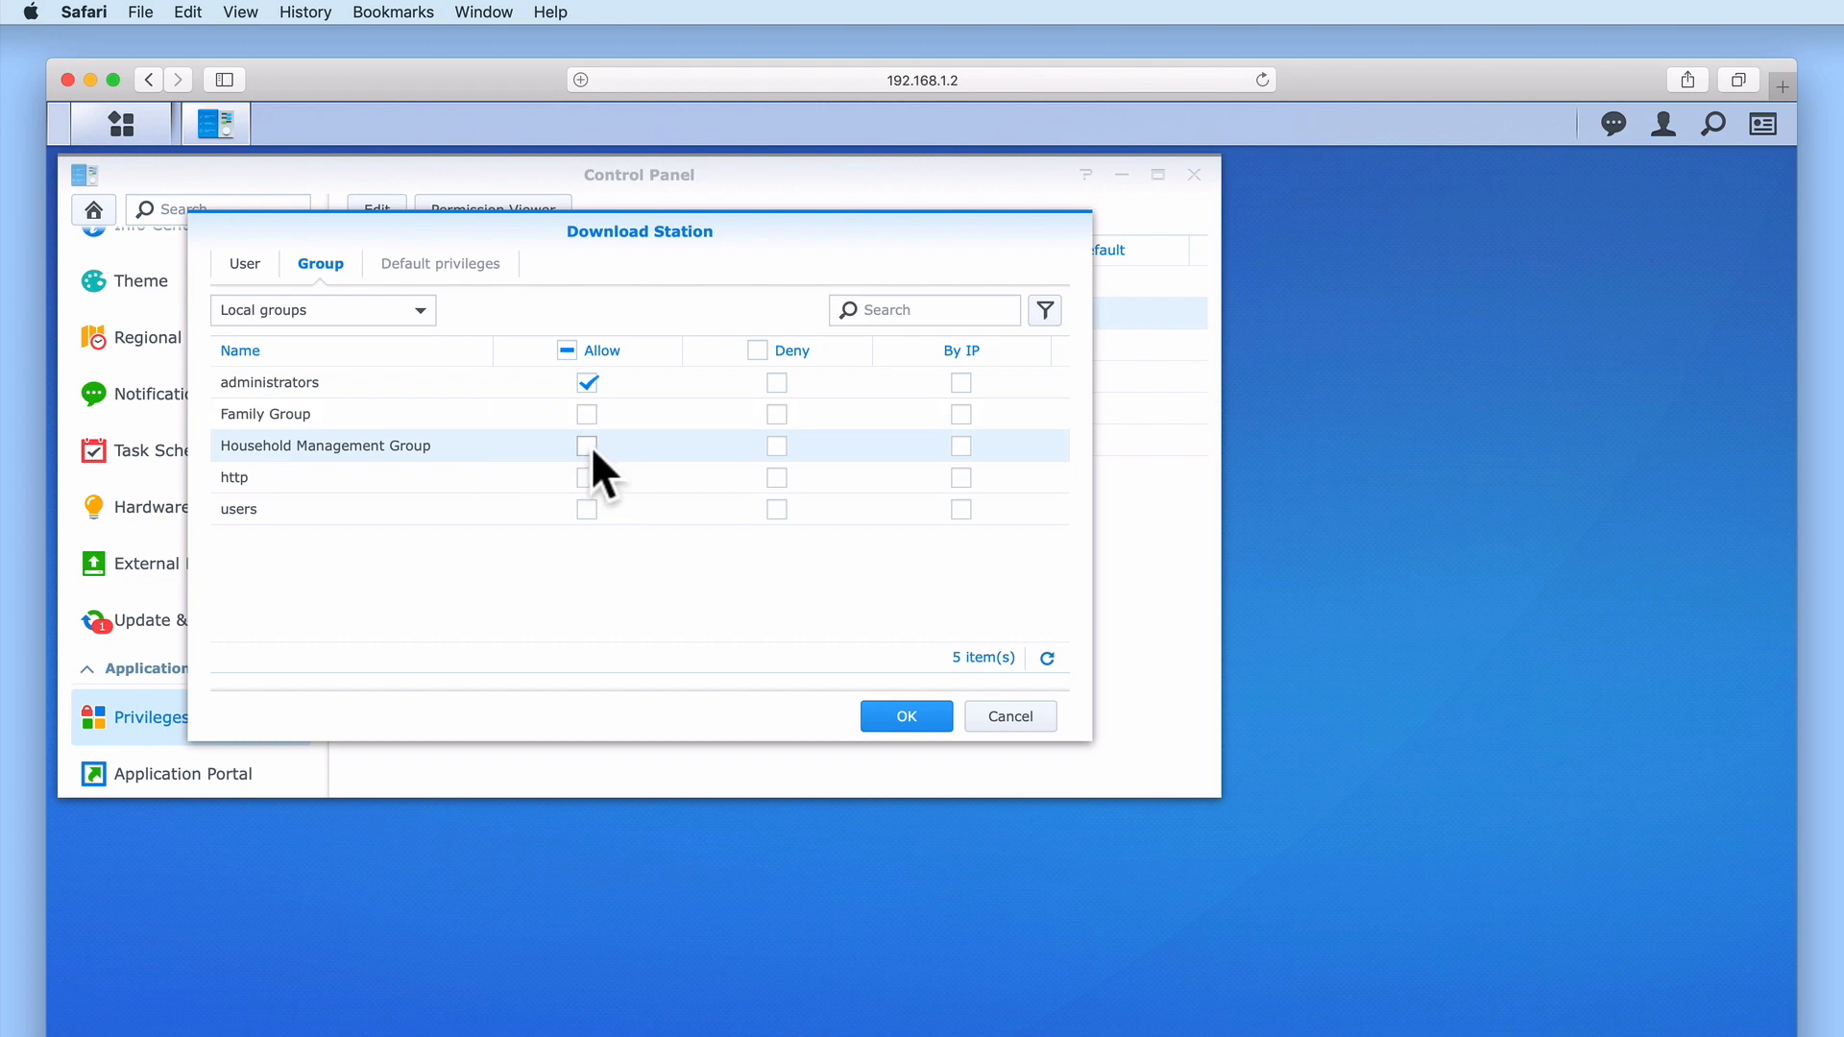
{"action": "left_click", "coordinate": [924, 724]}
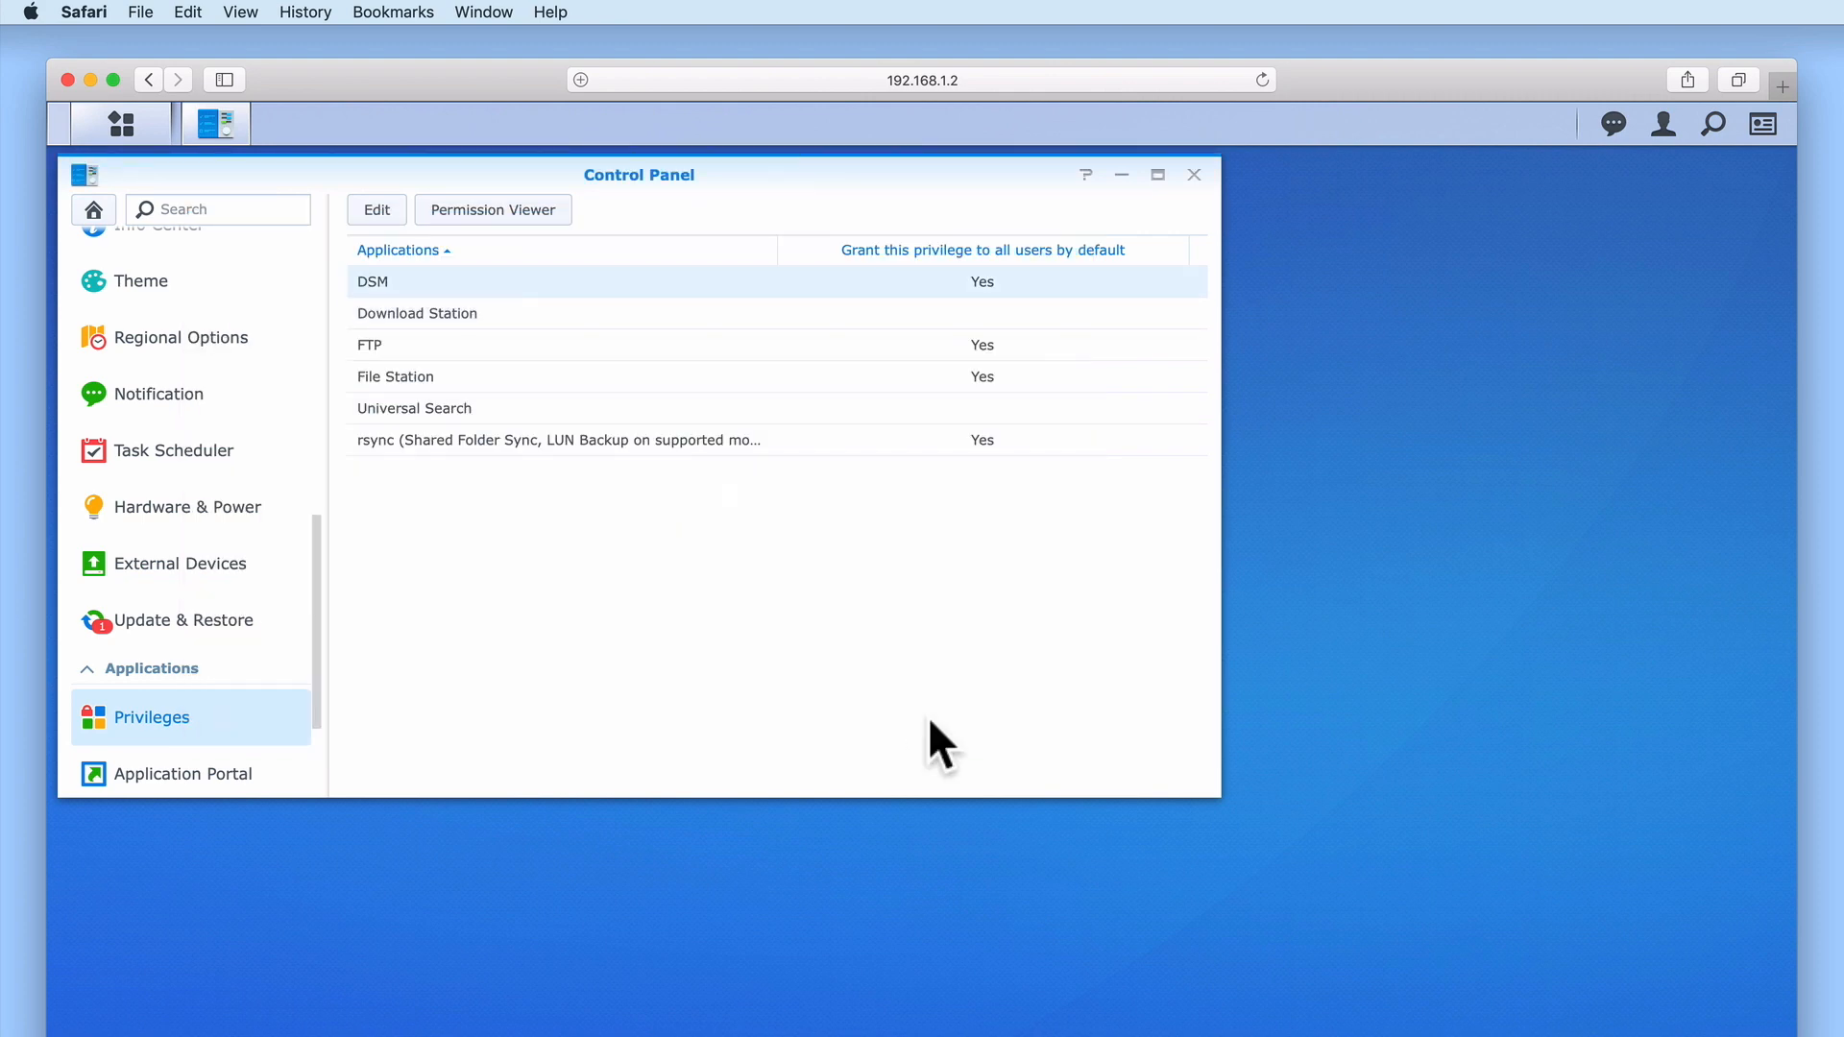
Close the Control Panel and launch Download Station from Package Center's Installed packages
{"action": "left_click", "coordinate": [1194, 176]}
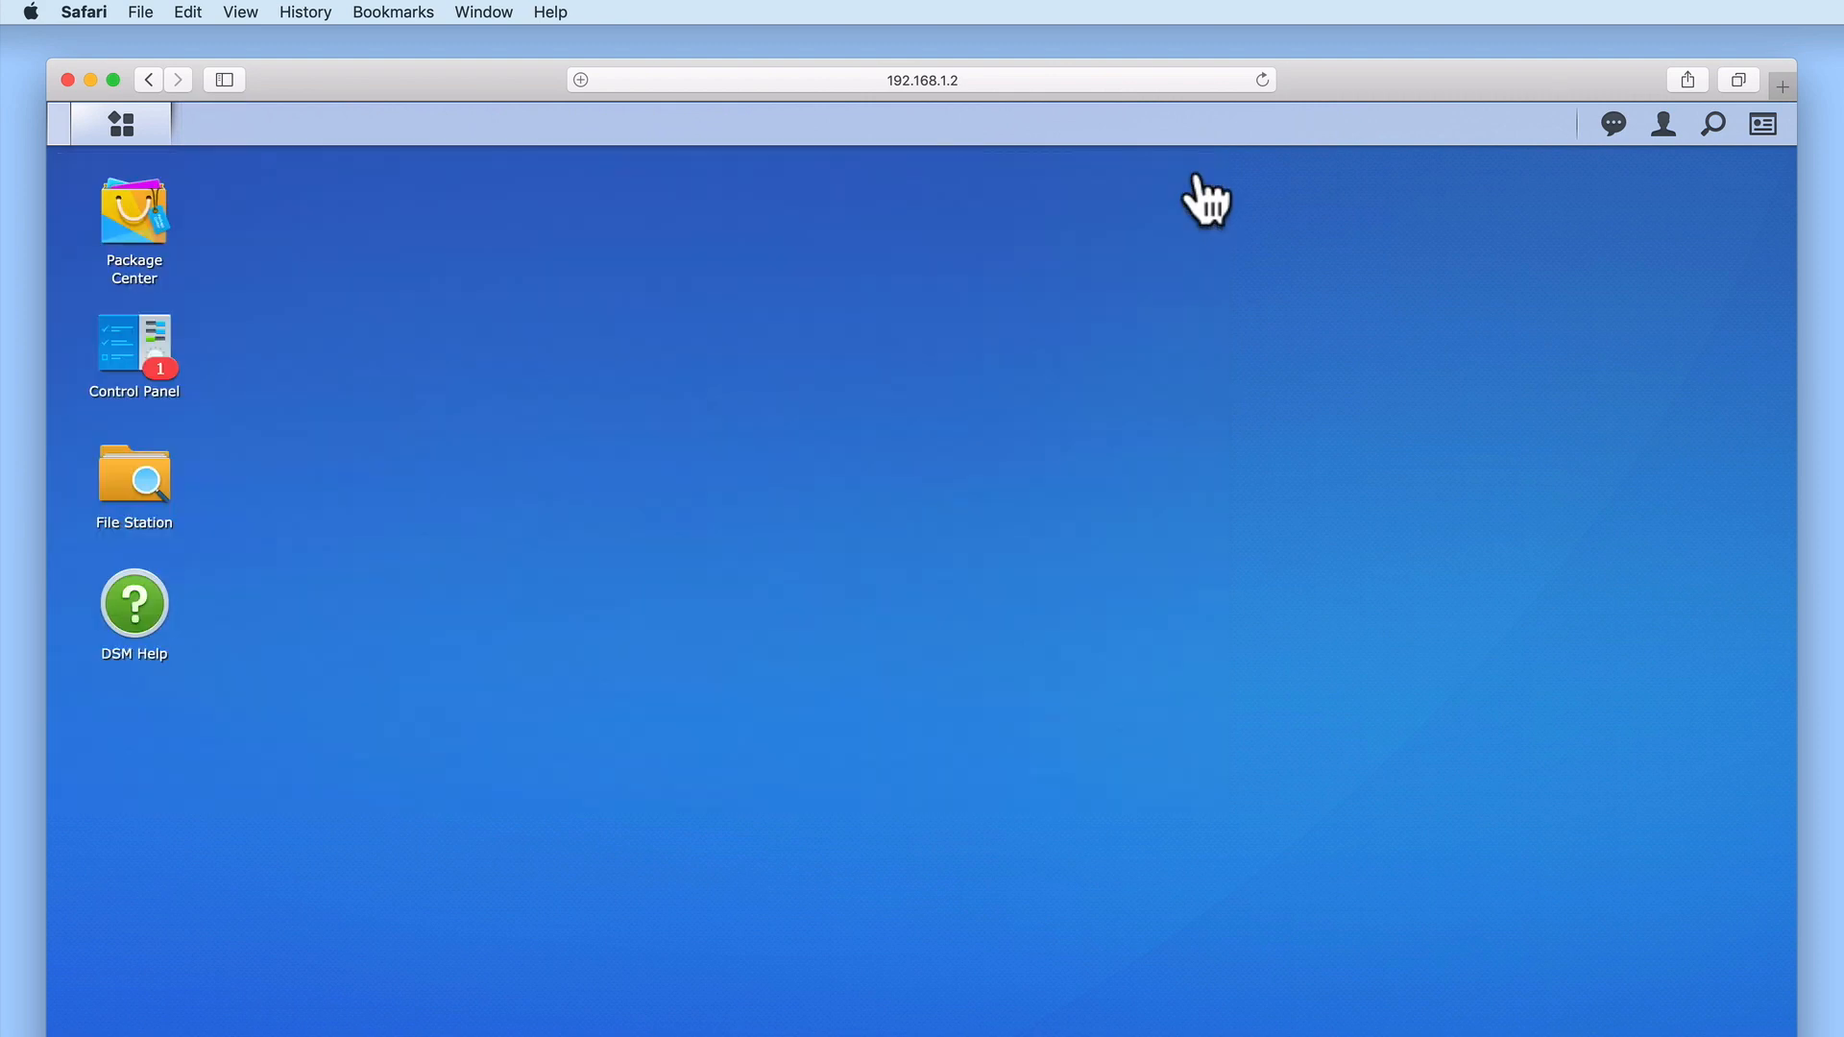
{"action": "left_click", "coordinate": [137, 238]}
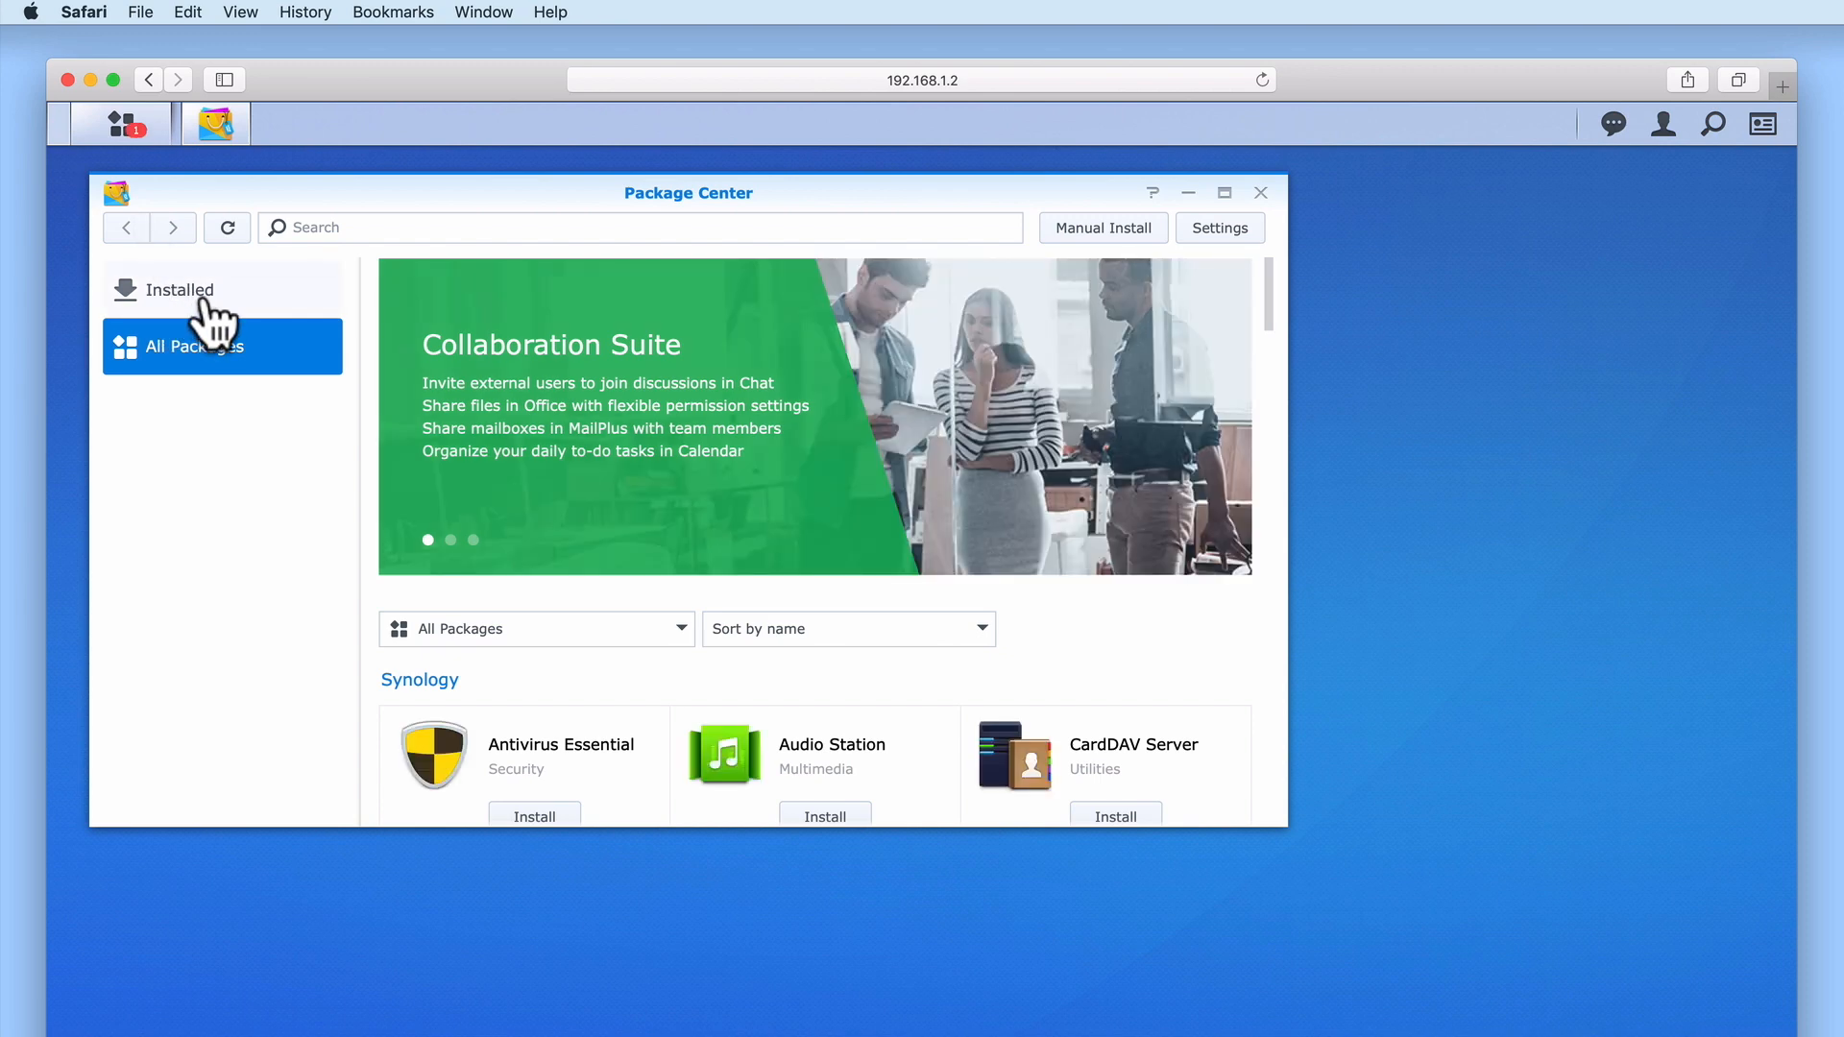
{"action": "left_click", "coordinate": [210, 307]}
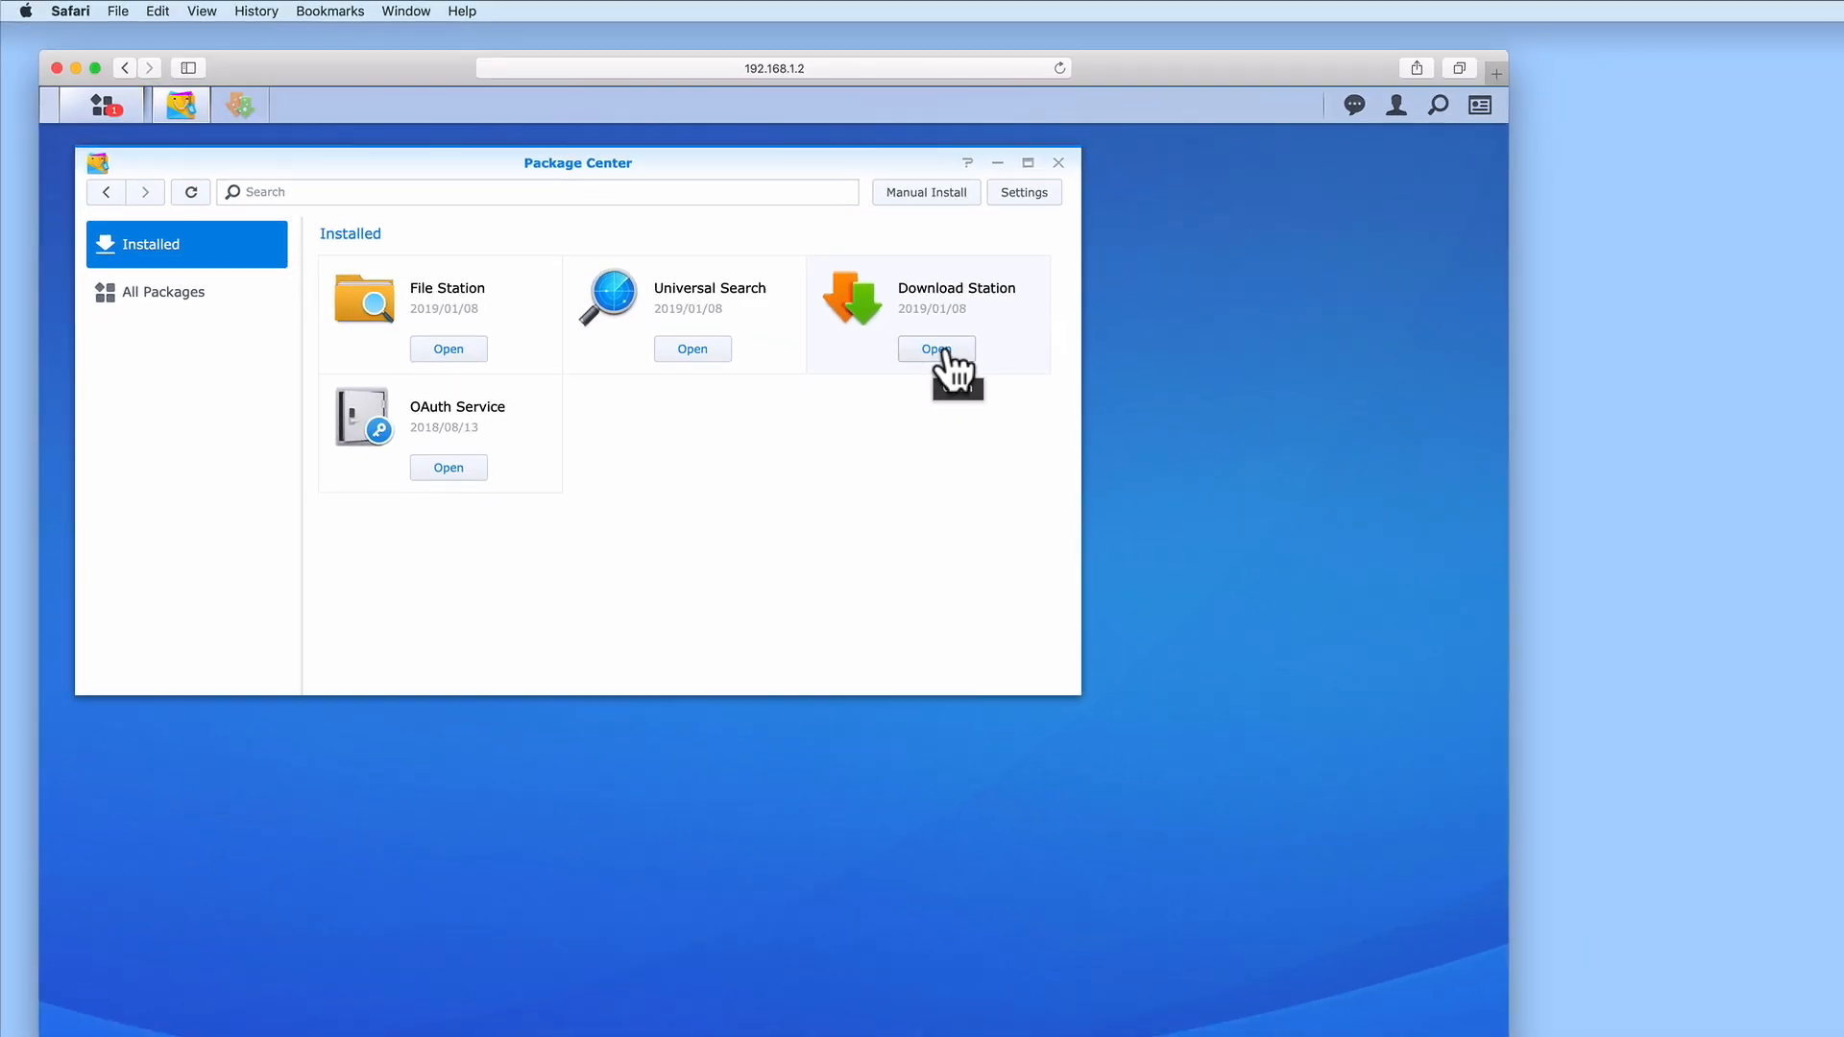
{"action": "left_click", "coordinate": [1122, 419]}
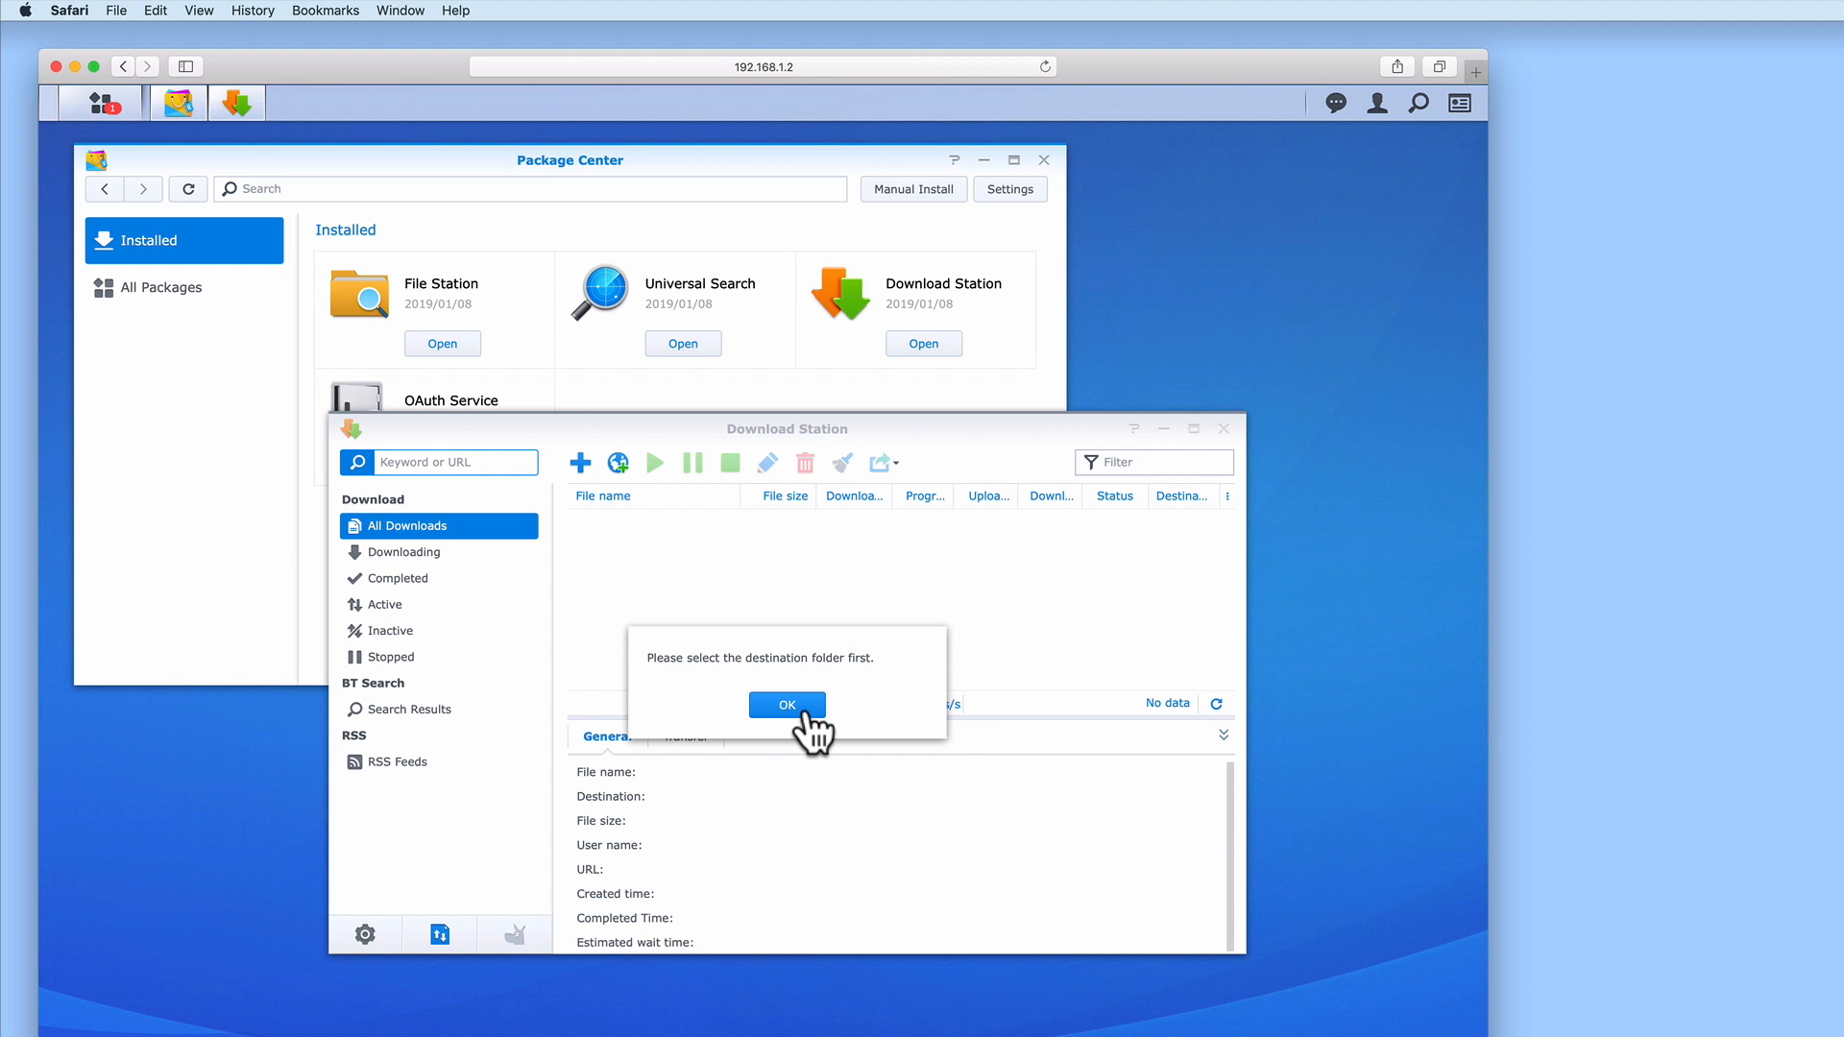
Set Downloads as Download Station's destination folder and close Package Center
{"action": "left_click", "coordinate": [787, 705]}
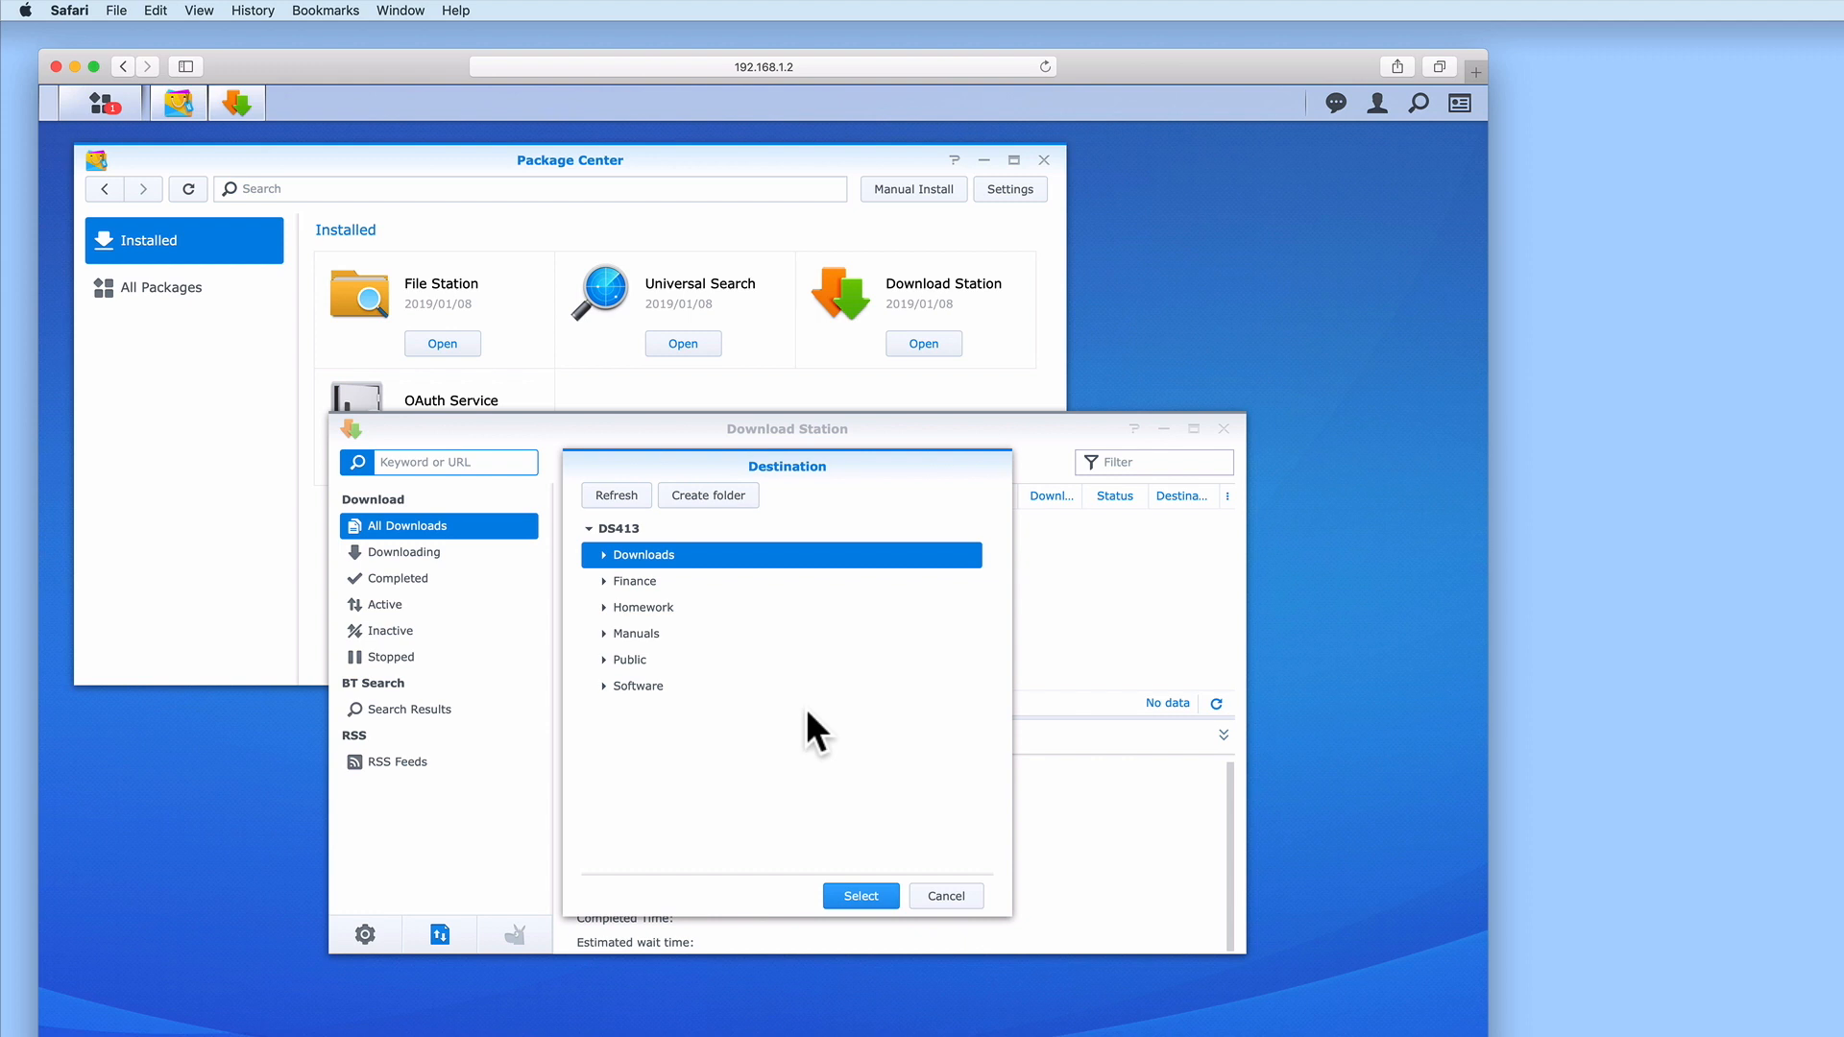
{"action": "left_click", "coordinate": [859, 896]}
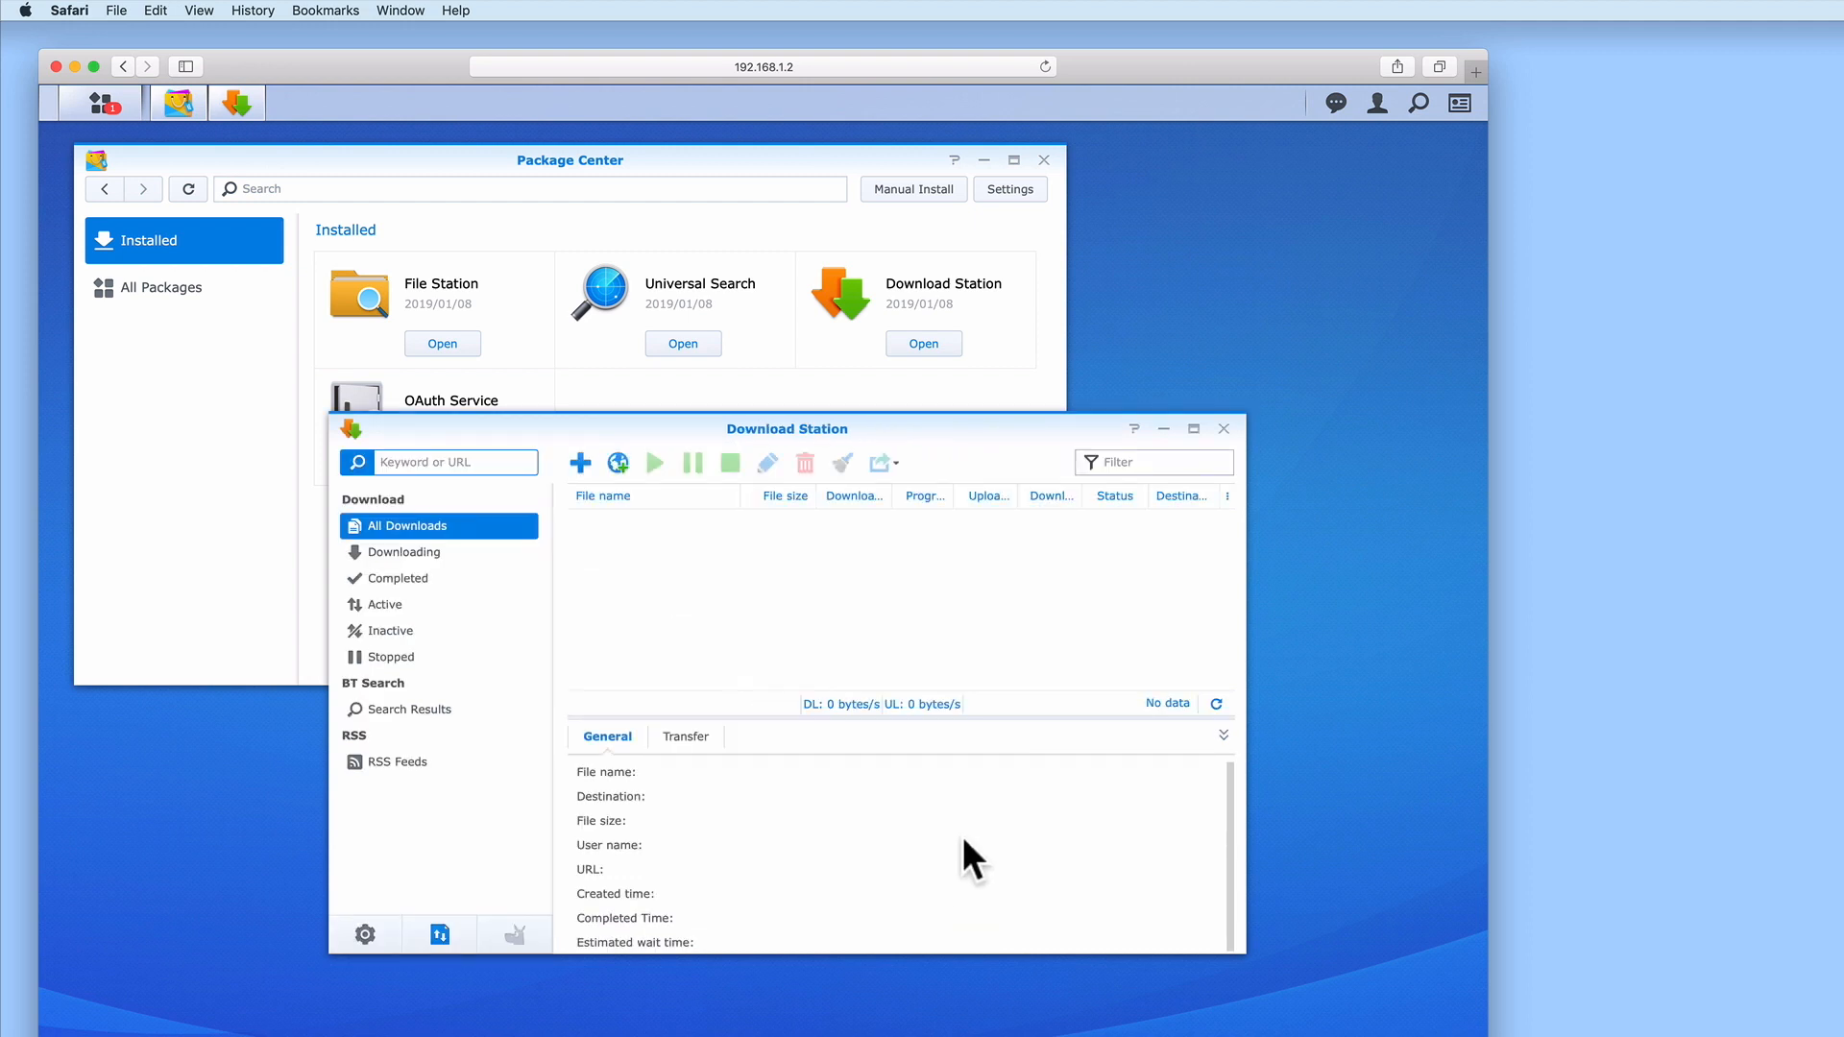
{"action": "left_click", "coordinate": [1044, 162]}
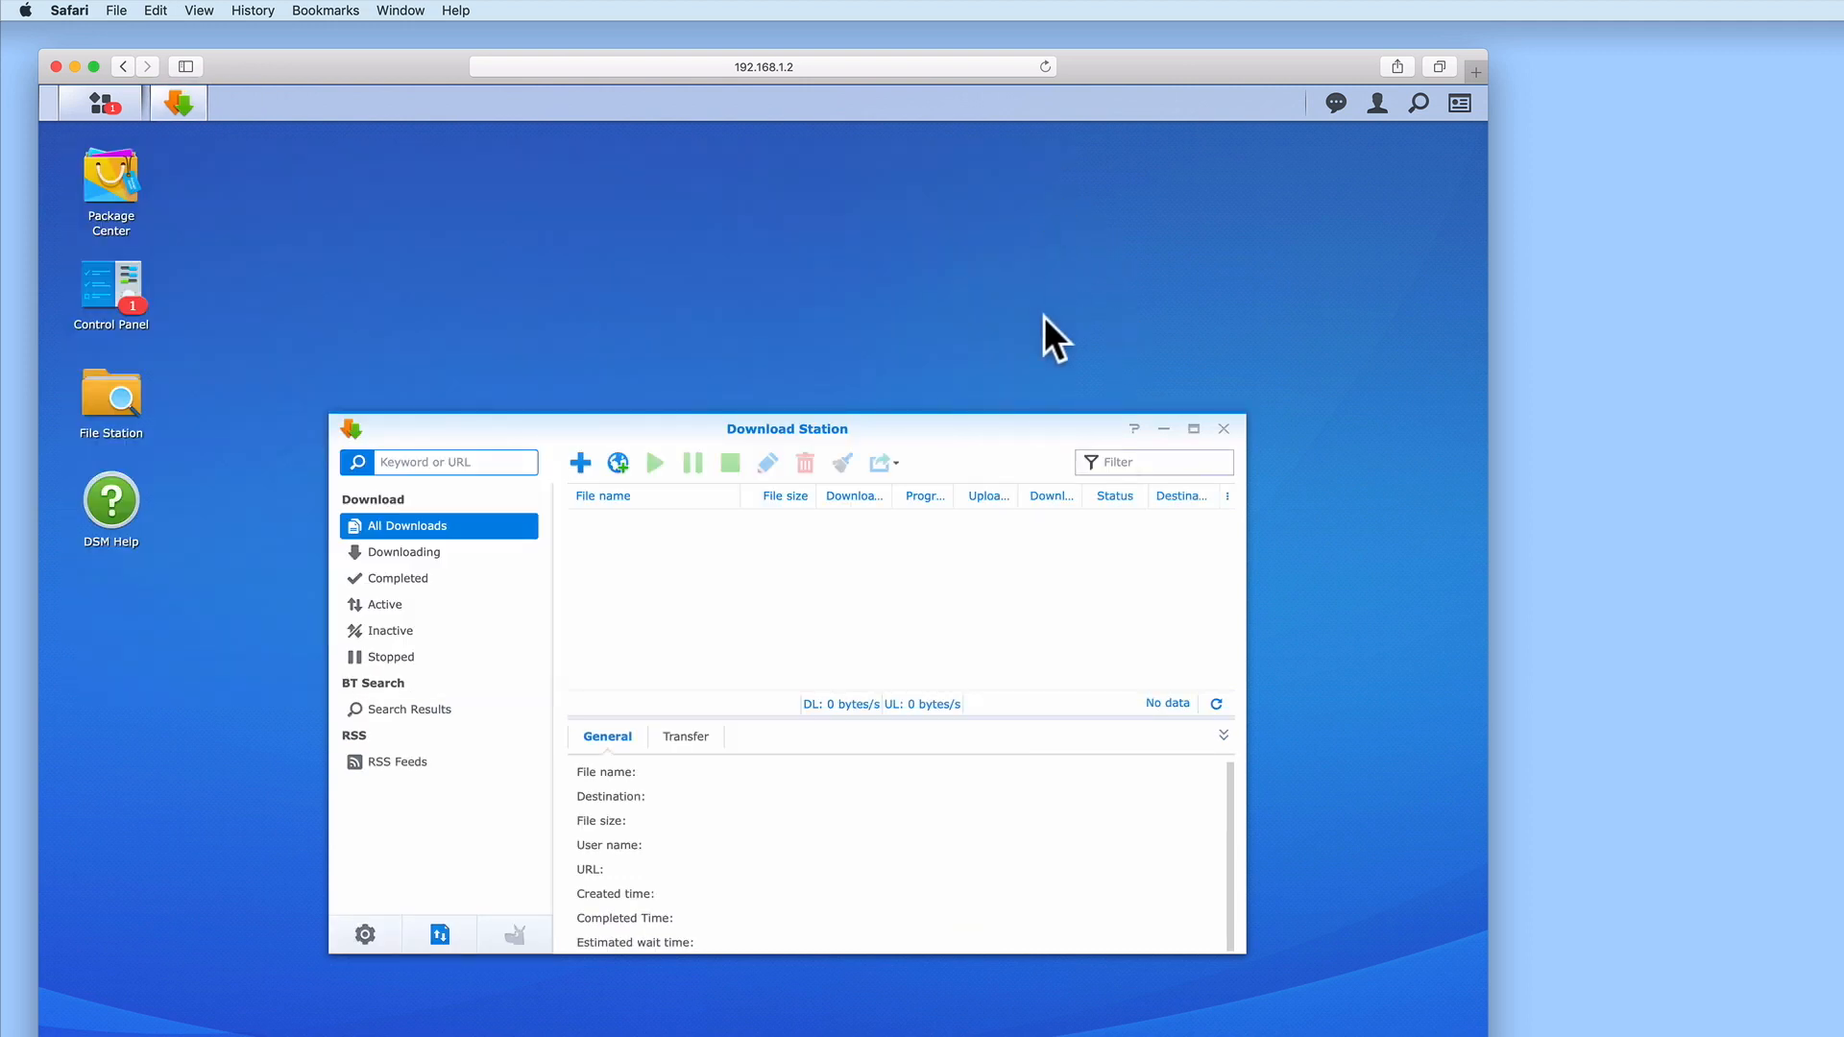
Close Download Station, relaunch it from the Main Menu, close it again, then open the account menu
{"action": "left_click_drag", "start_coordinate": [988, 432], "coordinate": [907, 188]}
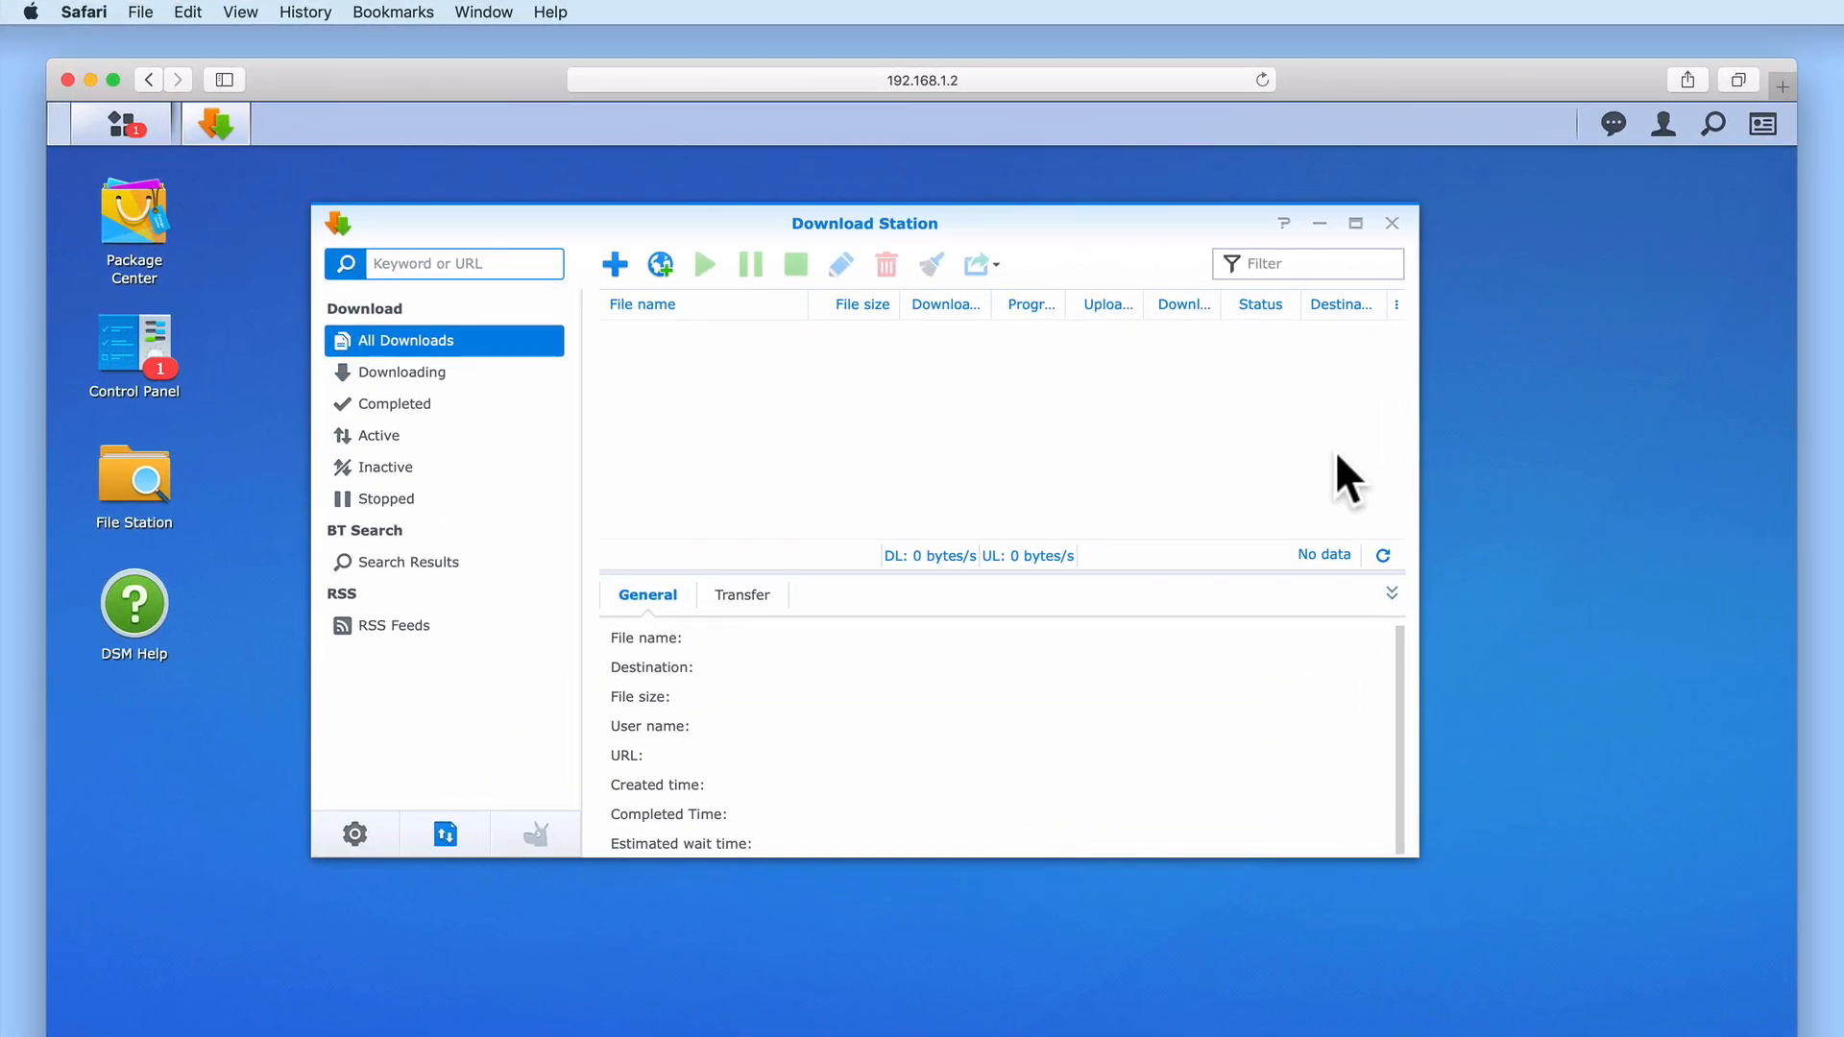
{"action": "left_click", "coordinate": [1392, 223]}
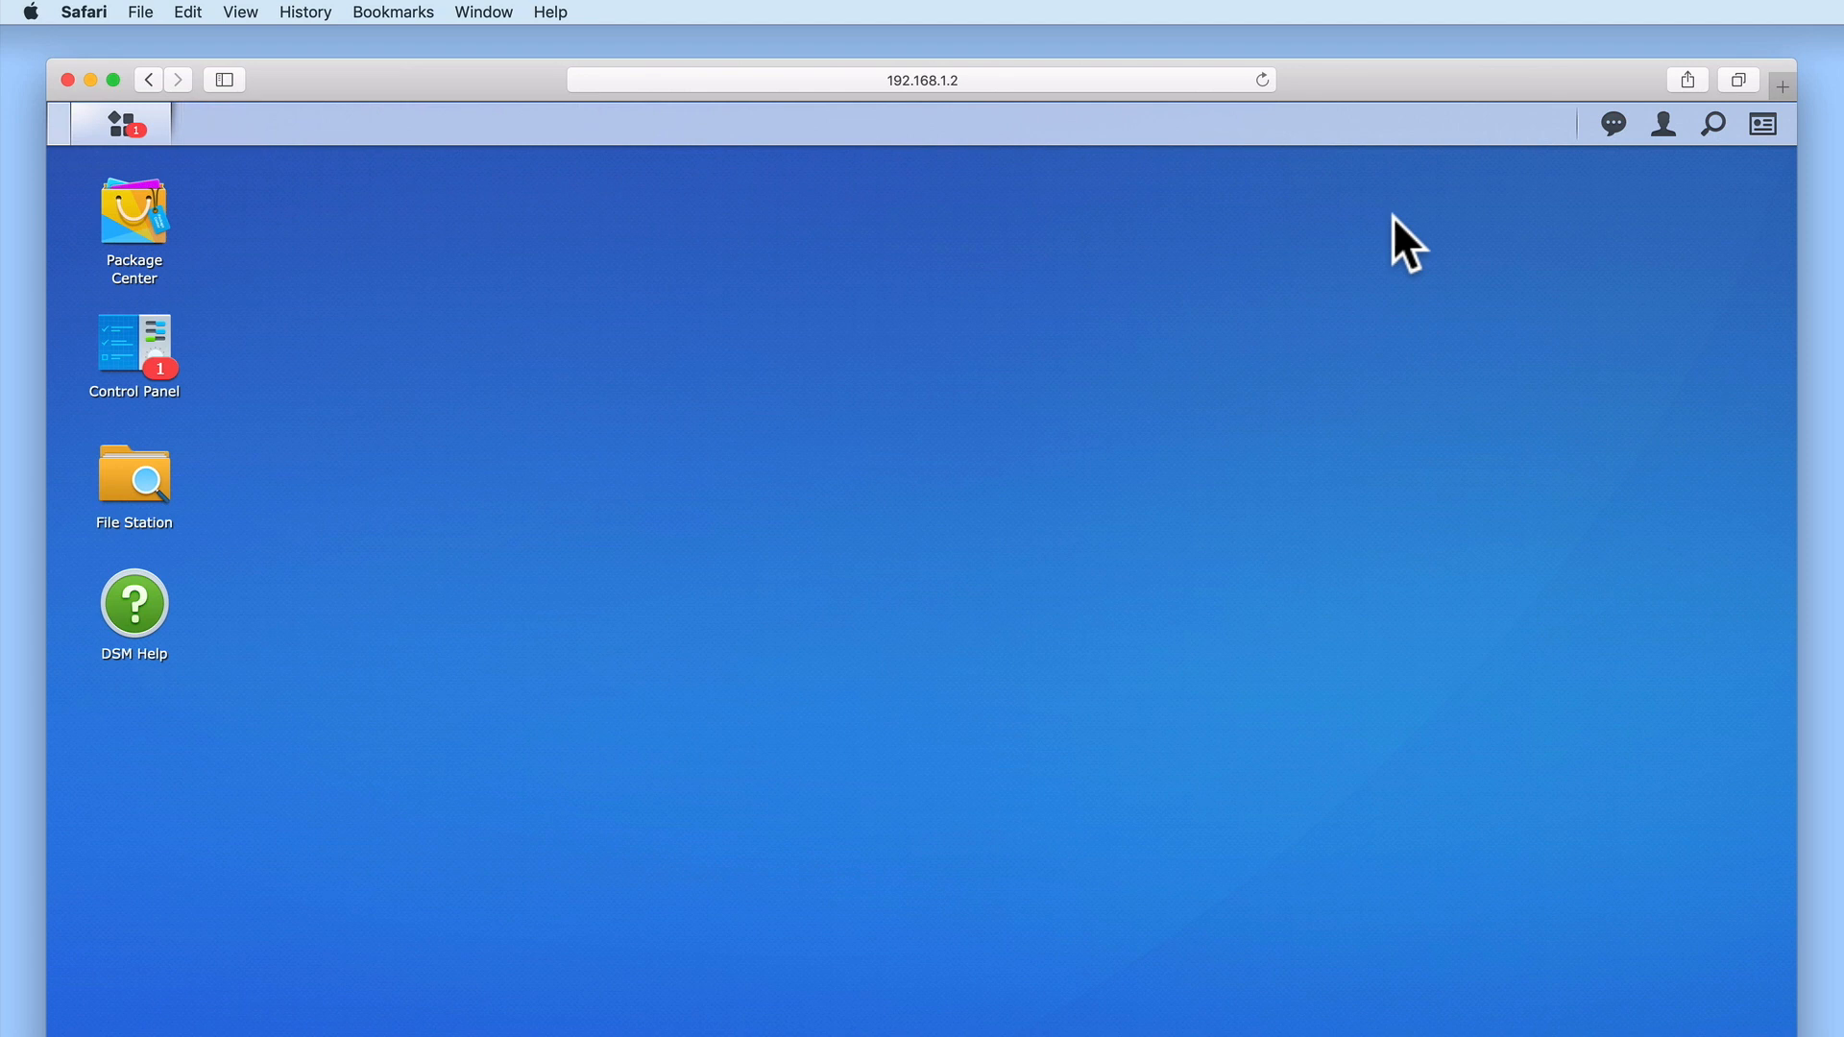
{"action": "left_click", "coordinate": [123, 128]}
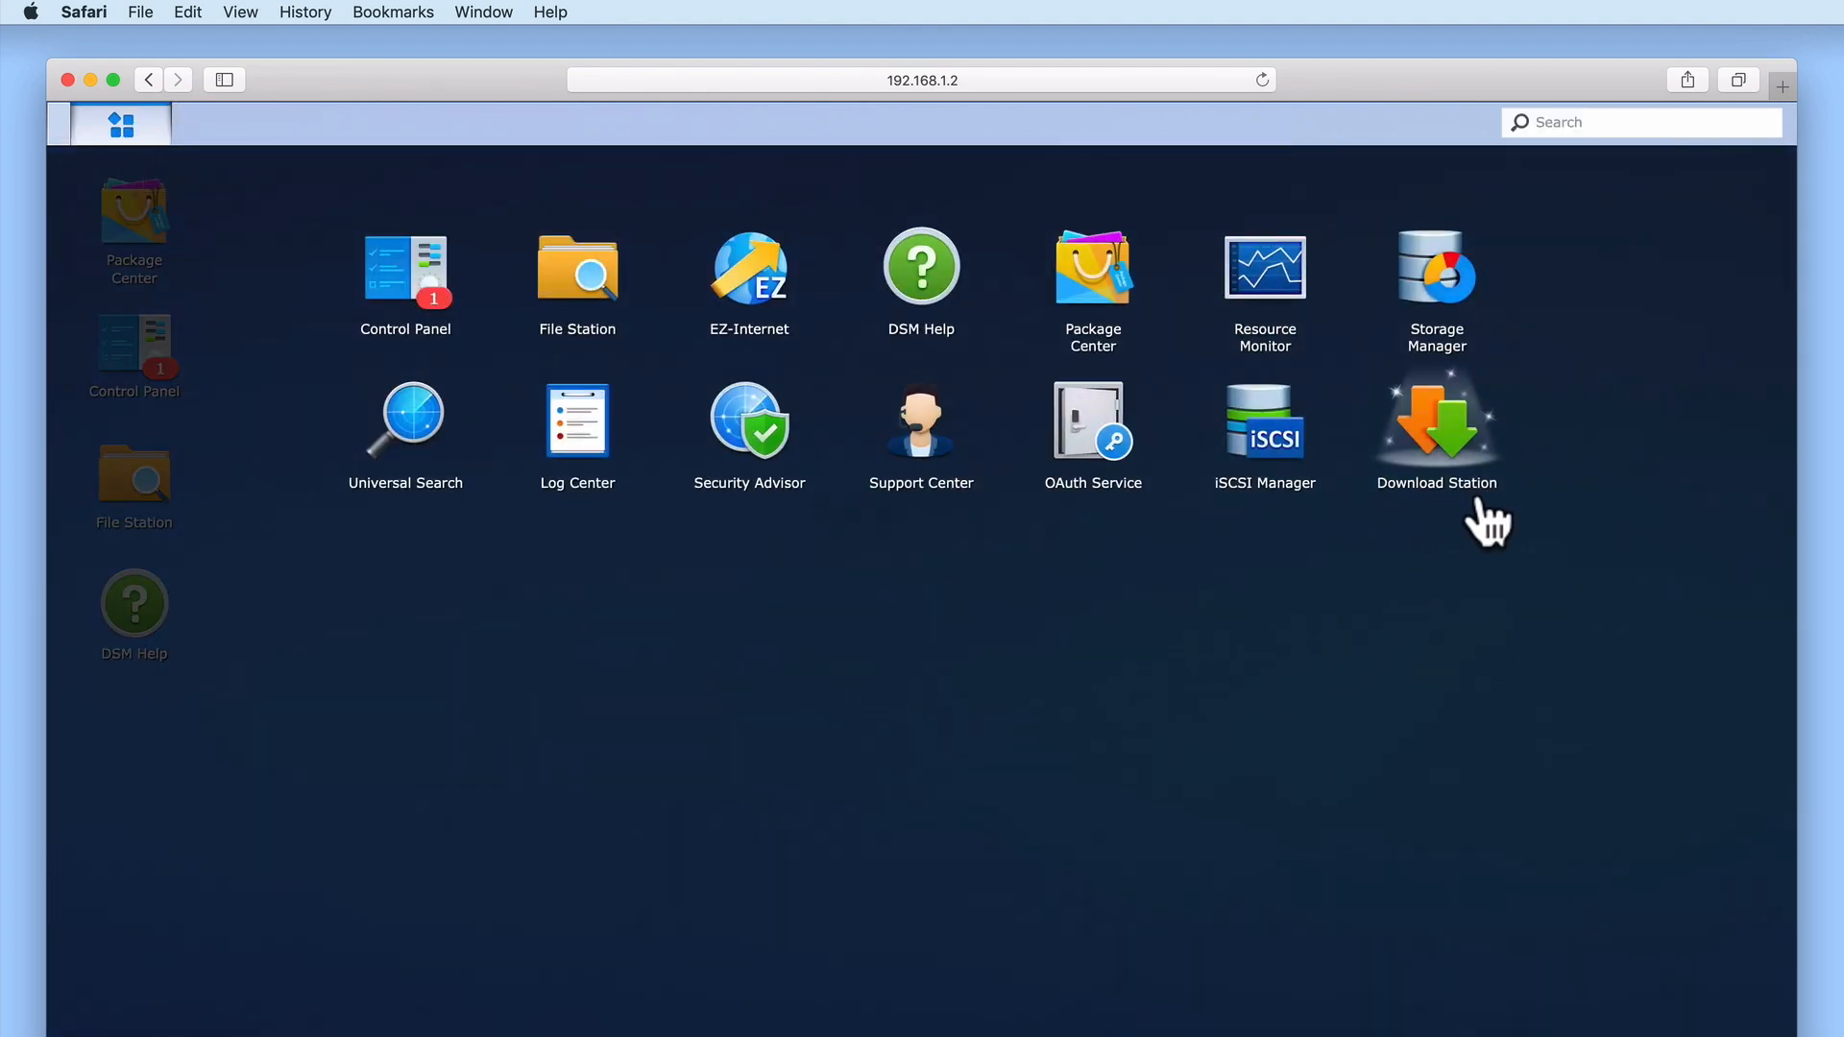
{"action": "left_click", "coordinate": [1439, 446]}
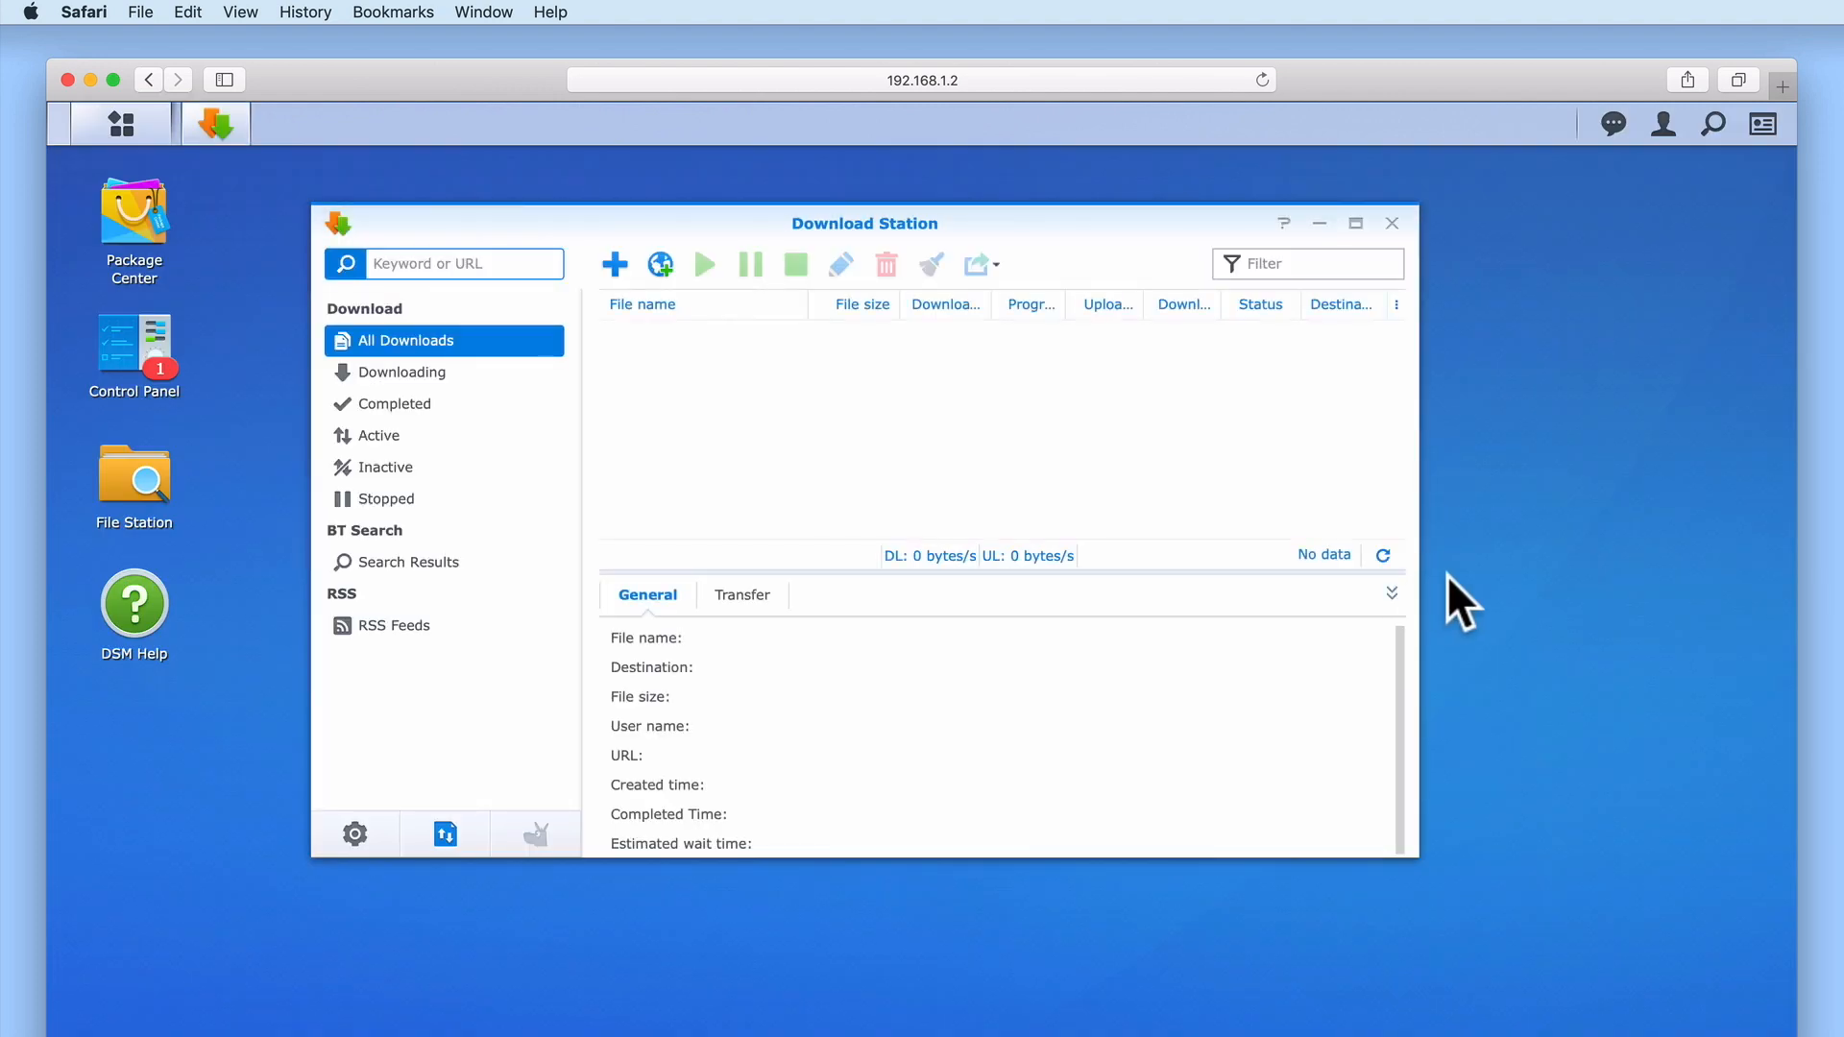
{"action": "left_click", "coordinate": [1392, 224]}
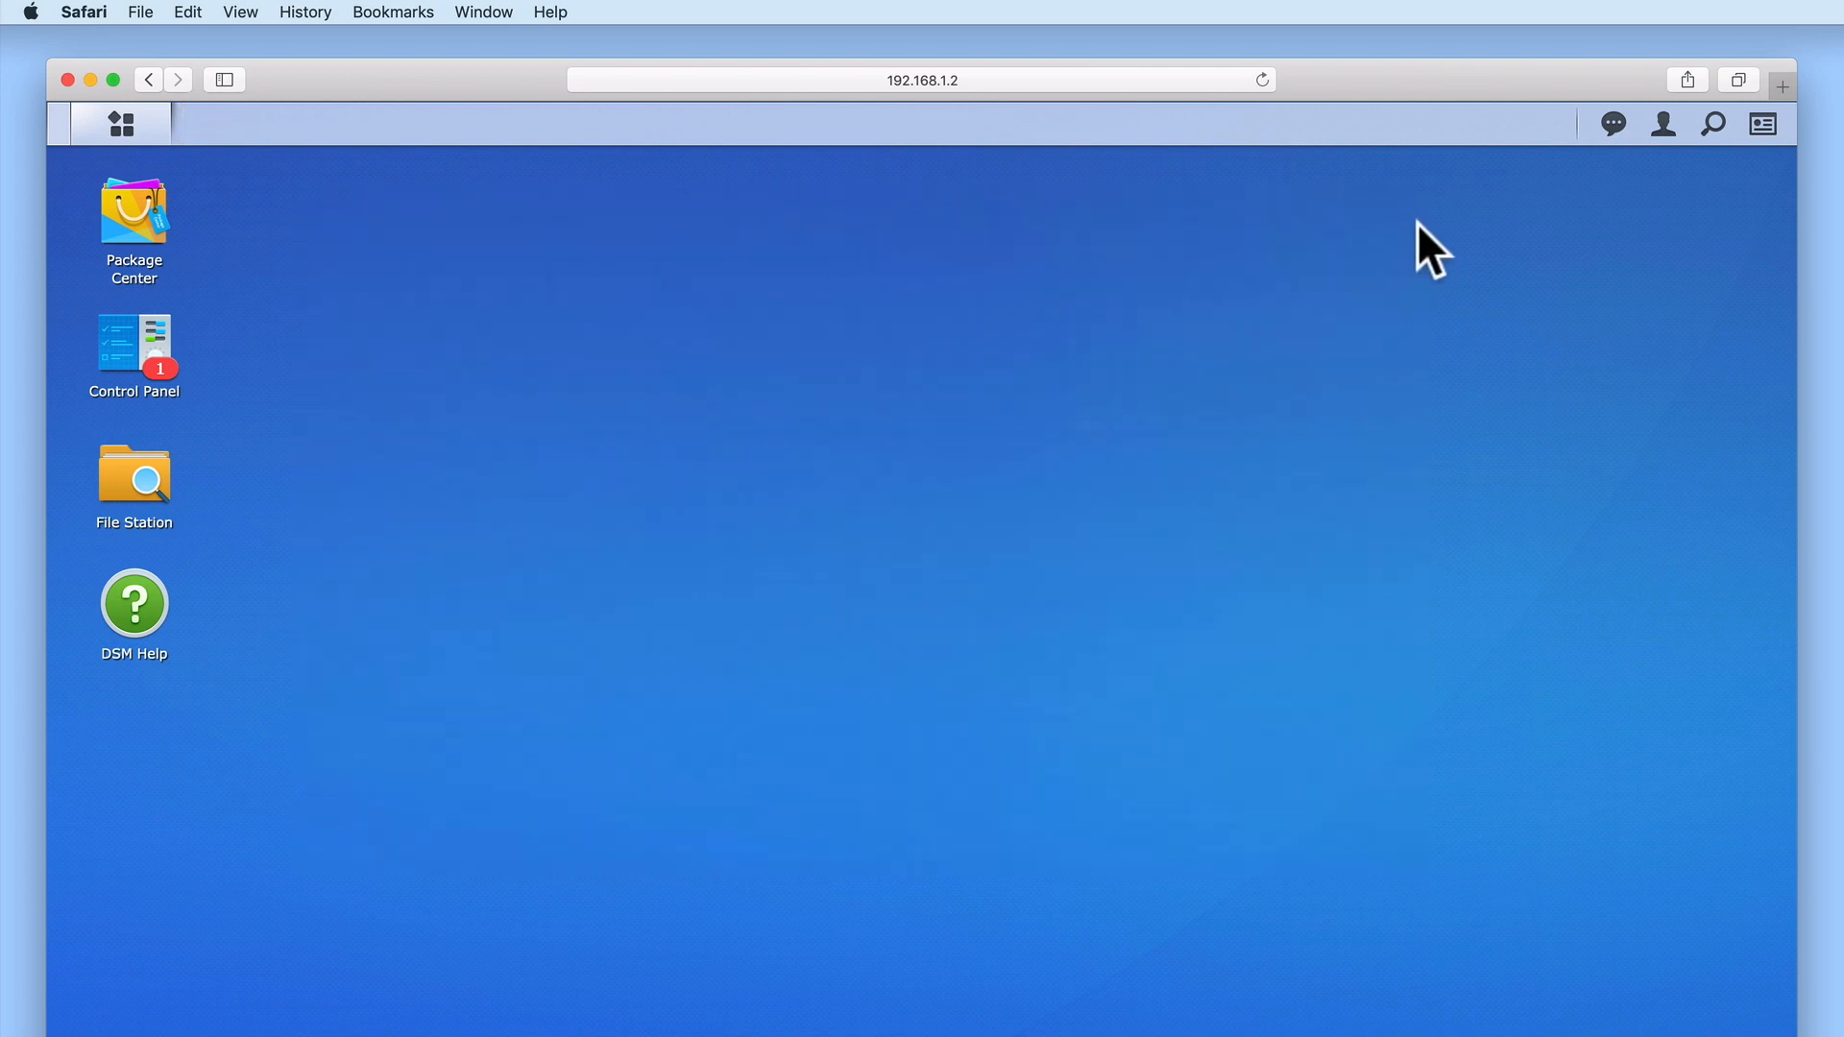
{"action": "left_click", "coordinate": [1664, 135]}
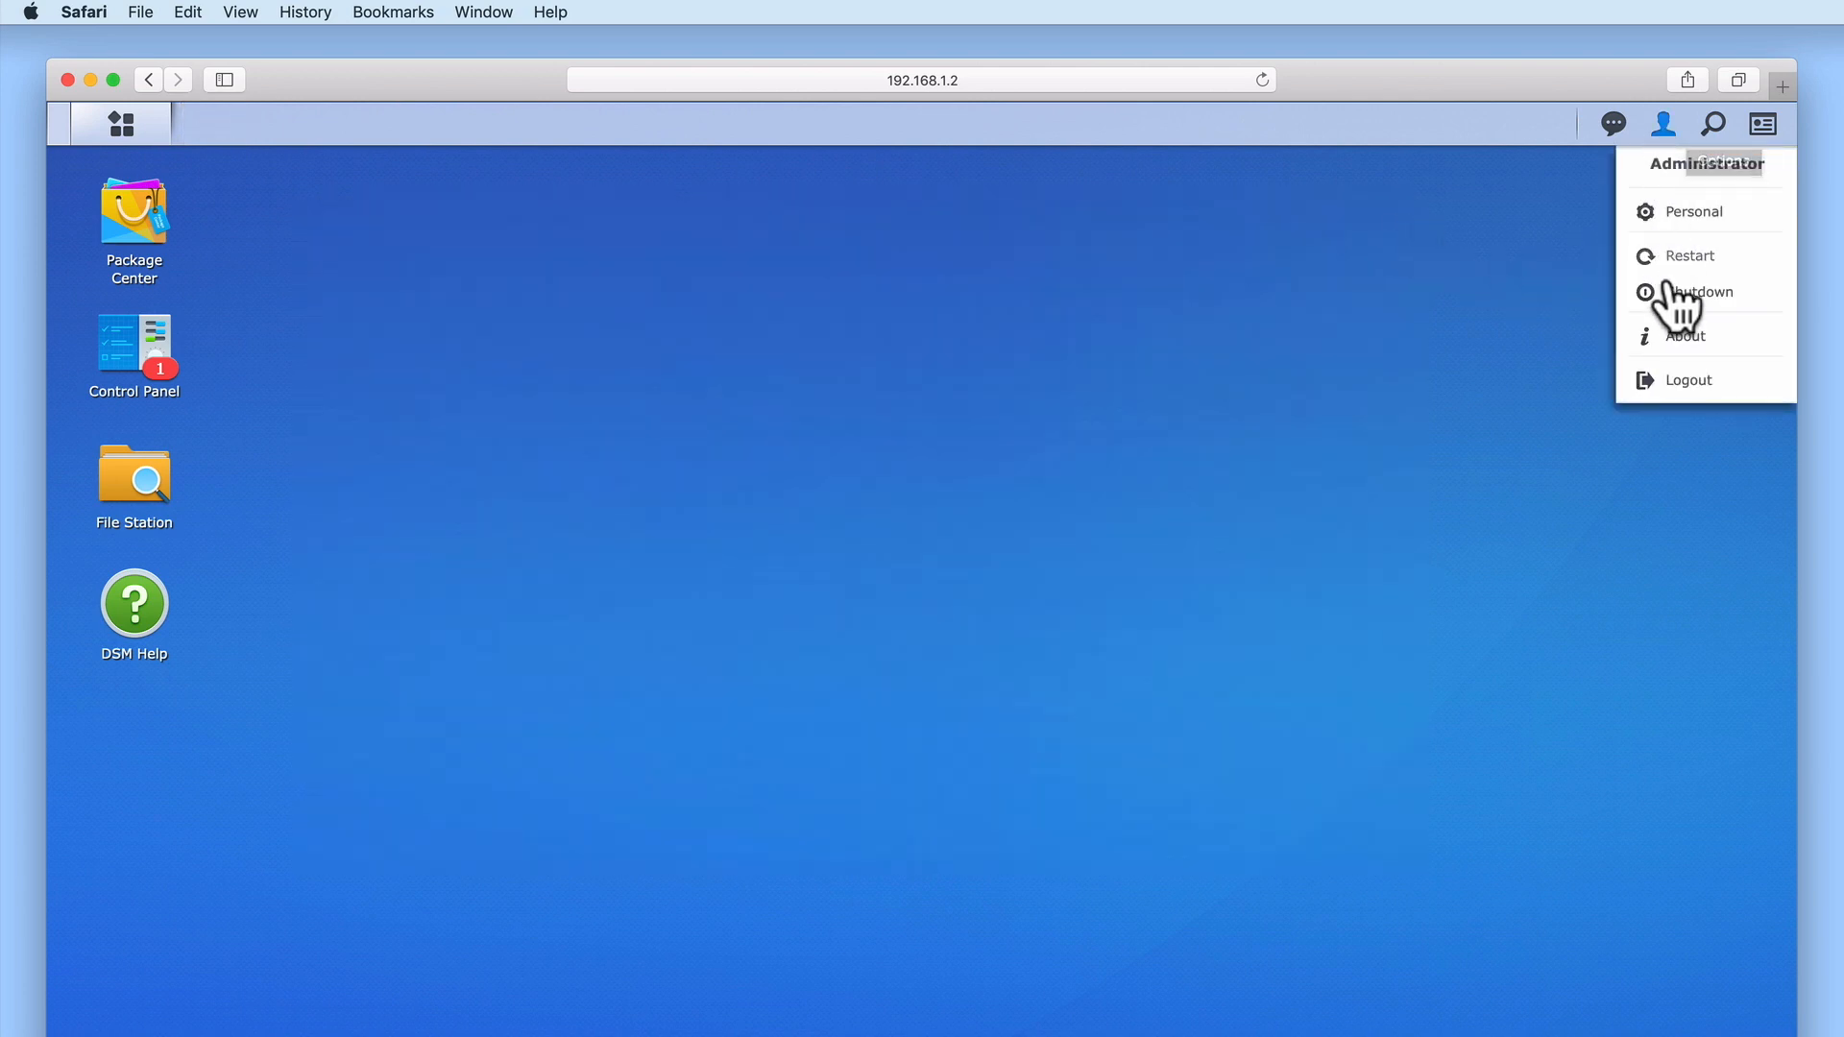
Log out of the administrator account and load the 192.168.1.2/download/ login page
{"action": "left_click", "coordinate": [1682, 382]}
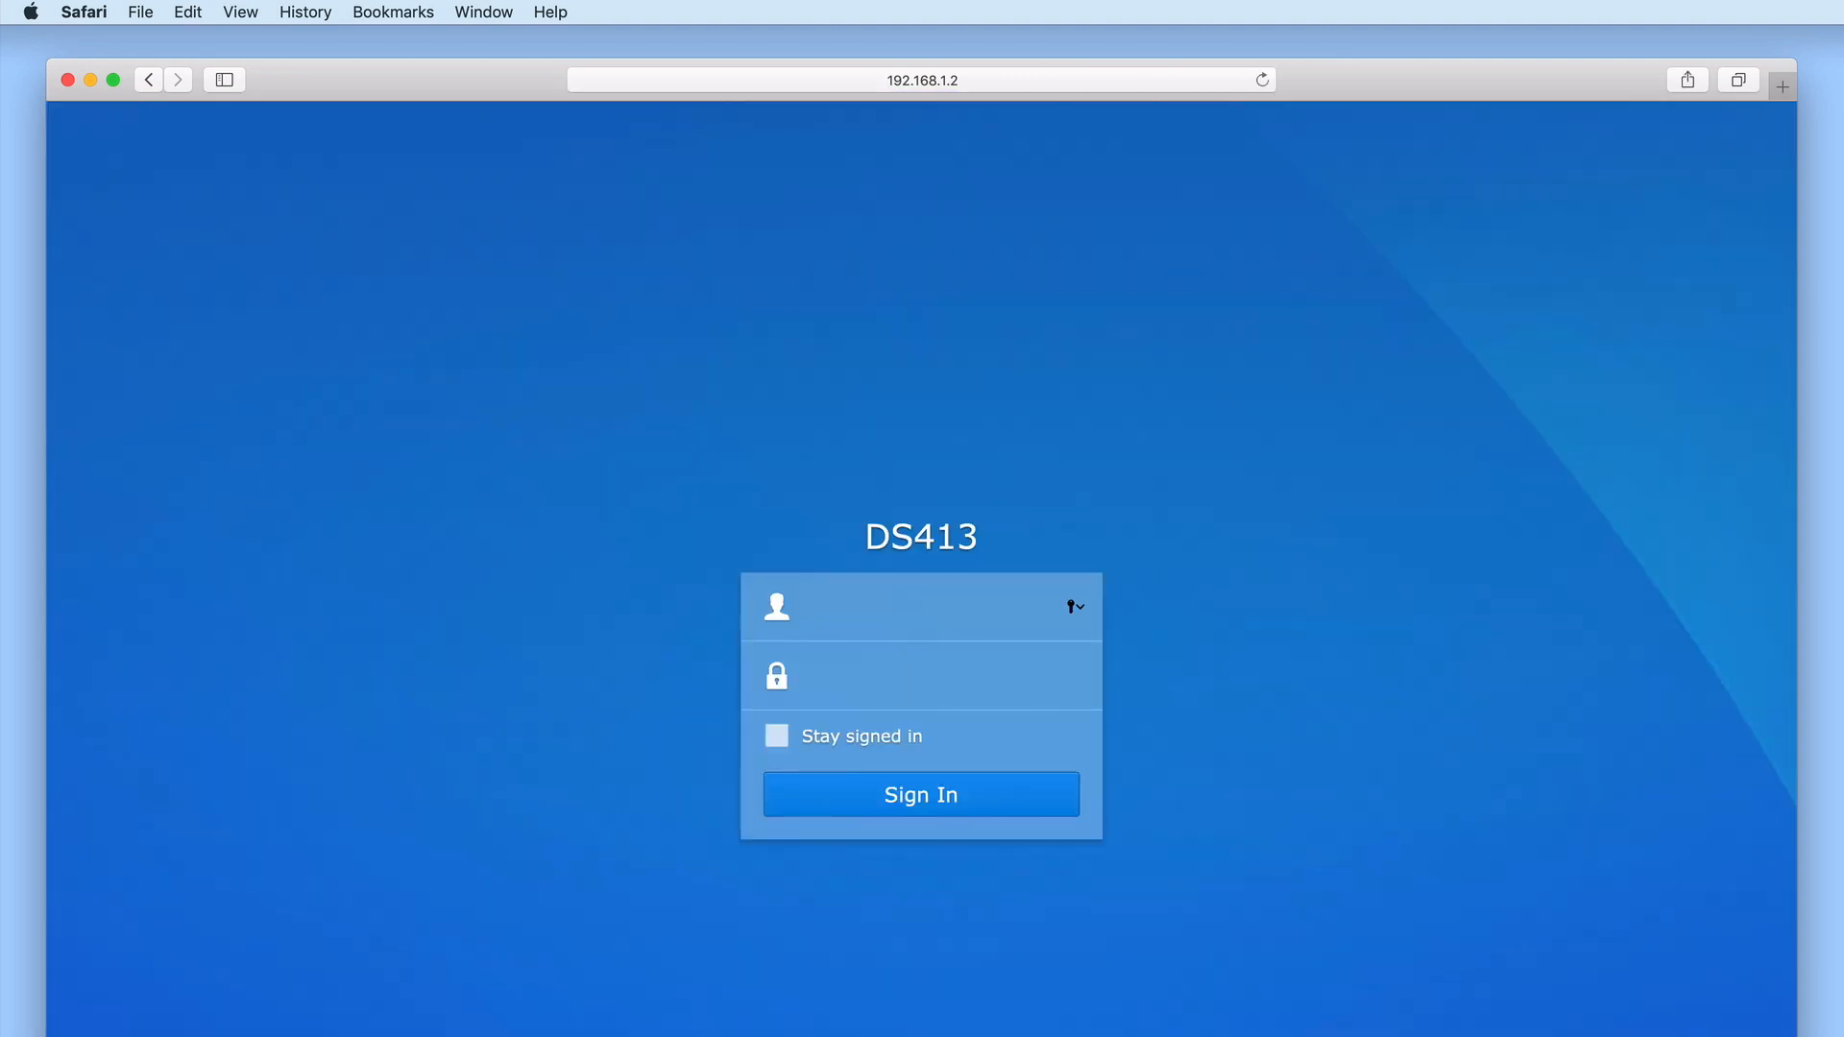
{"action": "left_click", "coordinate": [1045, 79]}
{"action": "key", "text": "Right"}
{"action": "type", "text": ":5"}
{"action": "key", "text": "BackSpace"}
{"action": "key", "text": "BackSpace"}
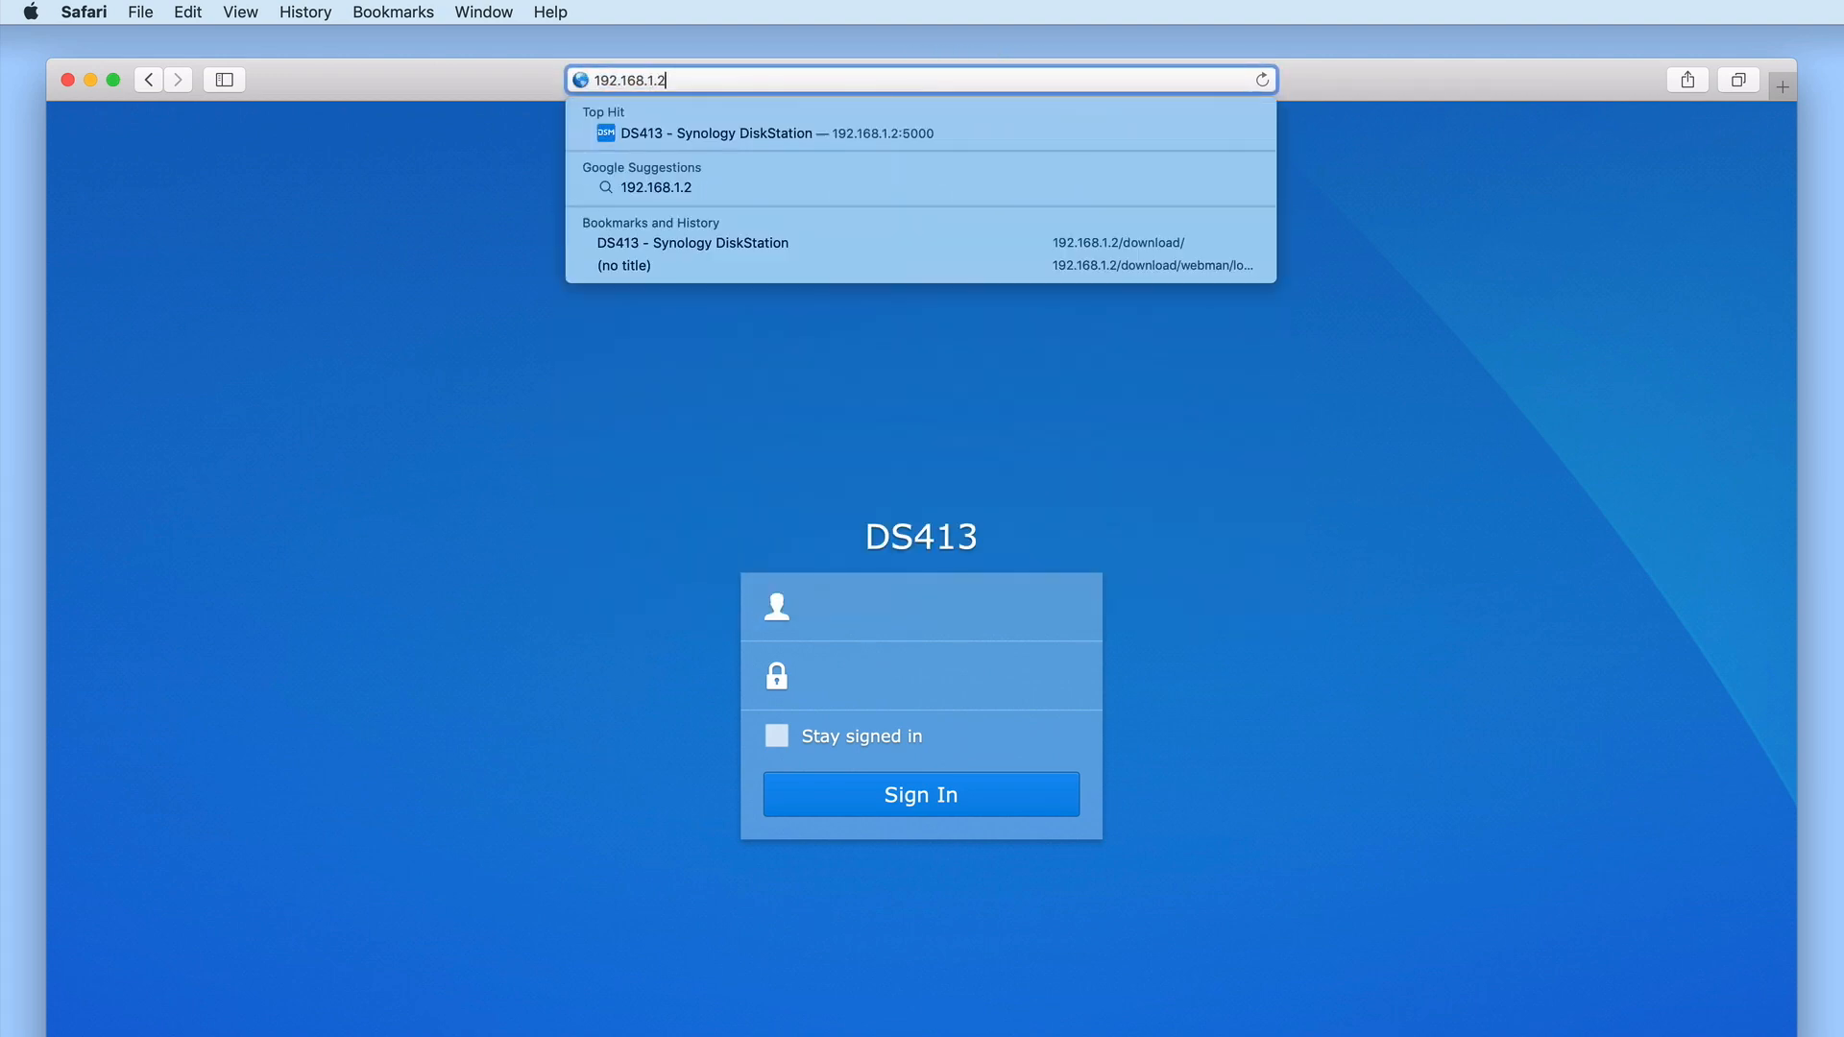
{"action": "type", "text": "/"}
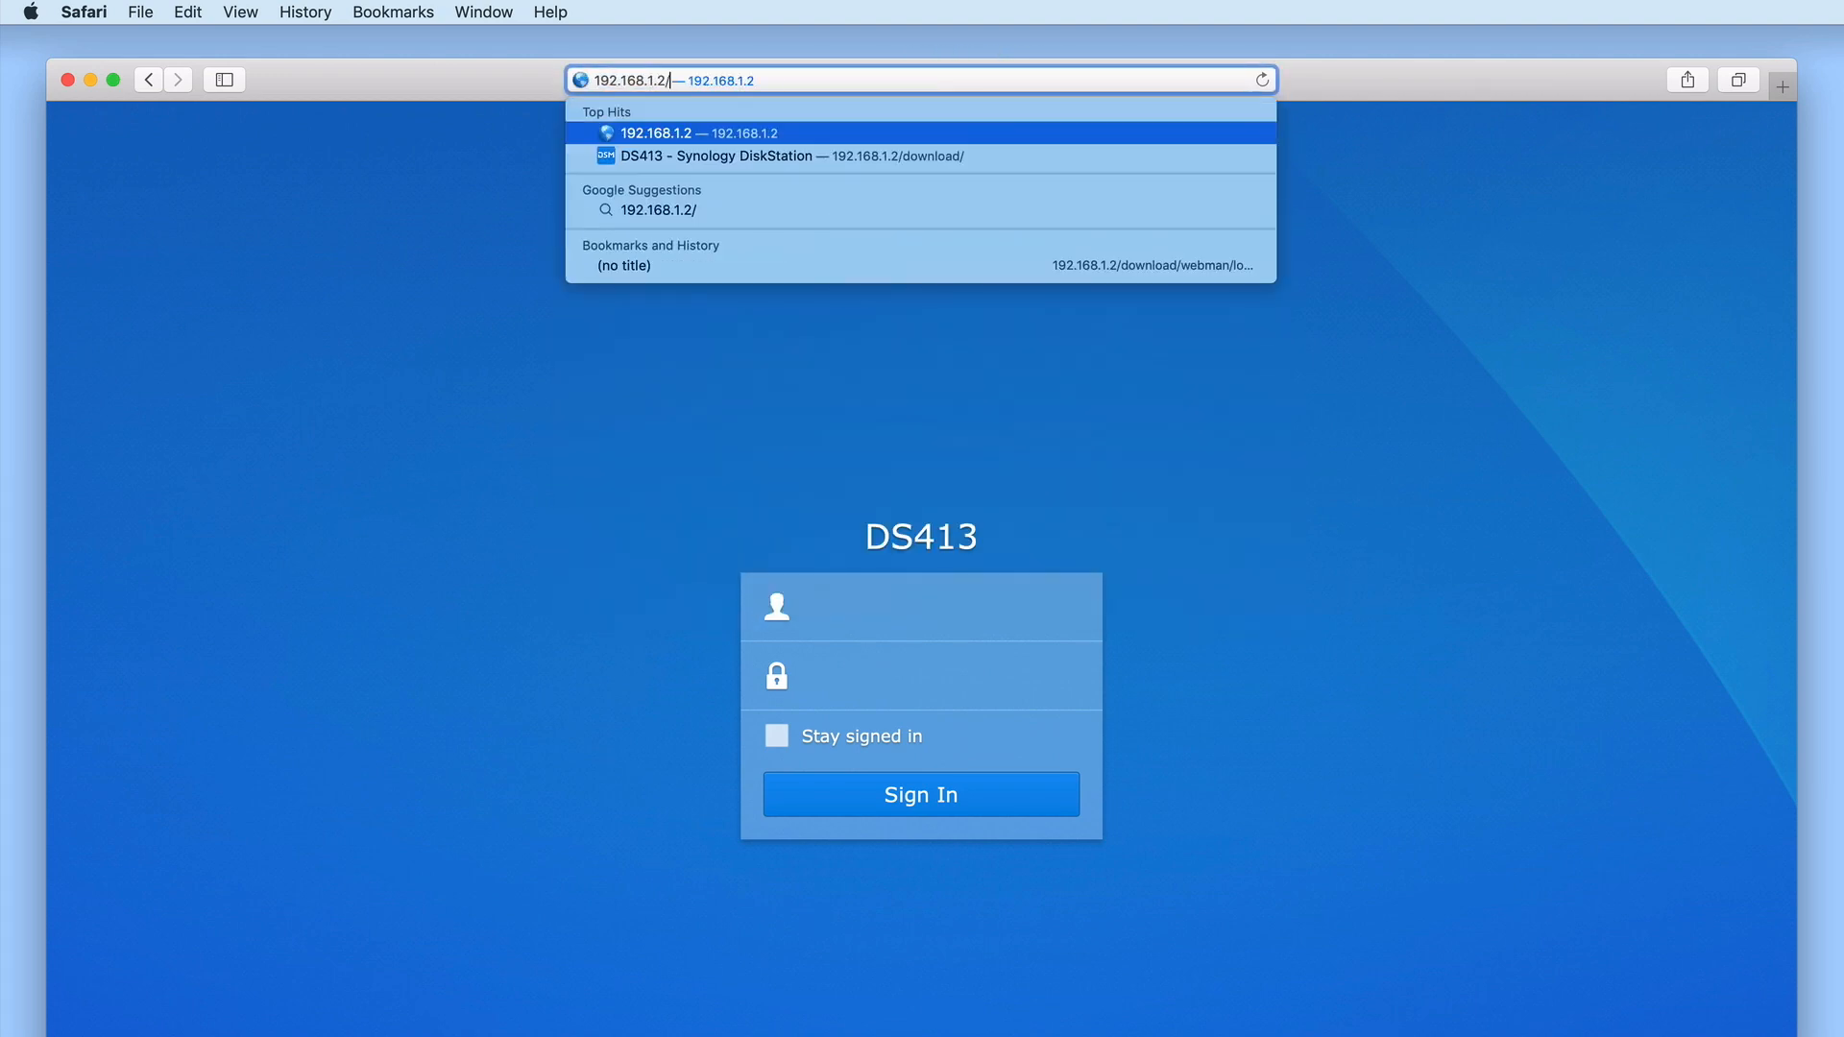
{"action": "type", "text": "down"}
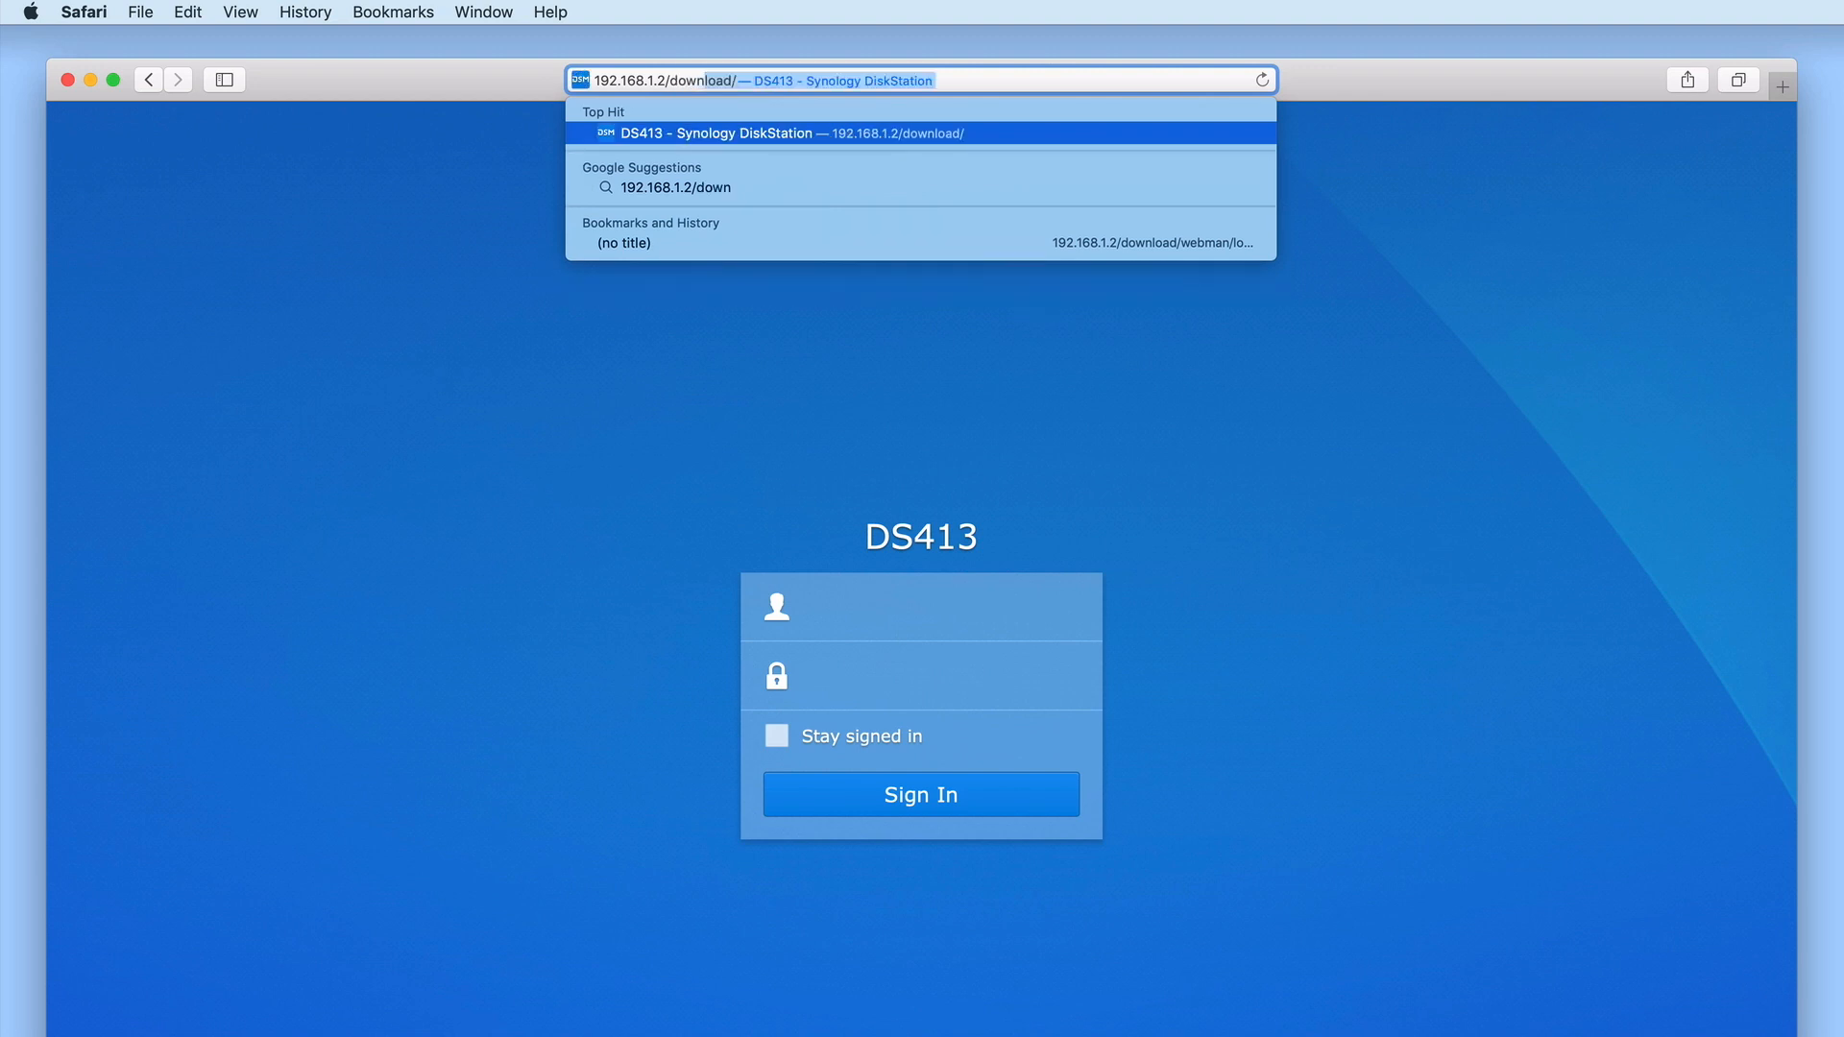
{"action": "key", "text": "Right"}
{"action": "key", "text": "Return"}
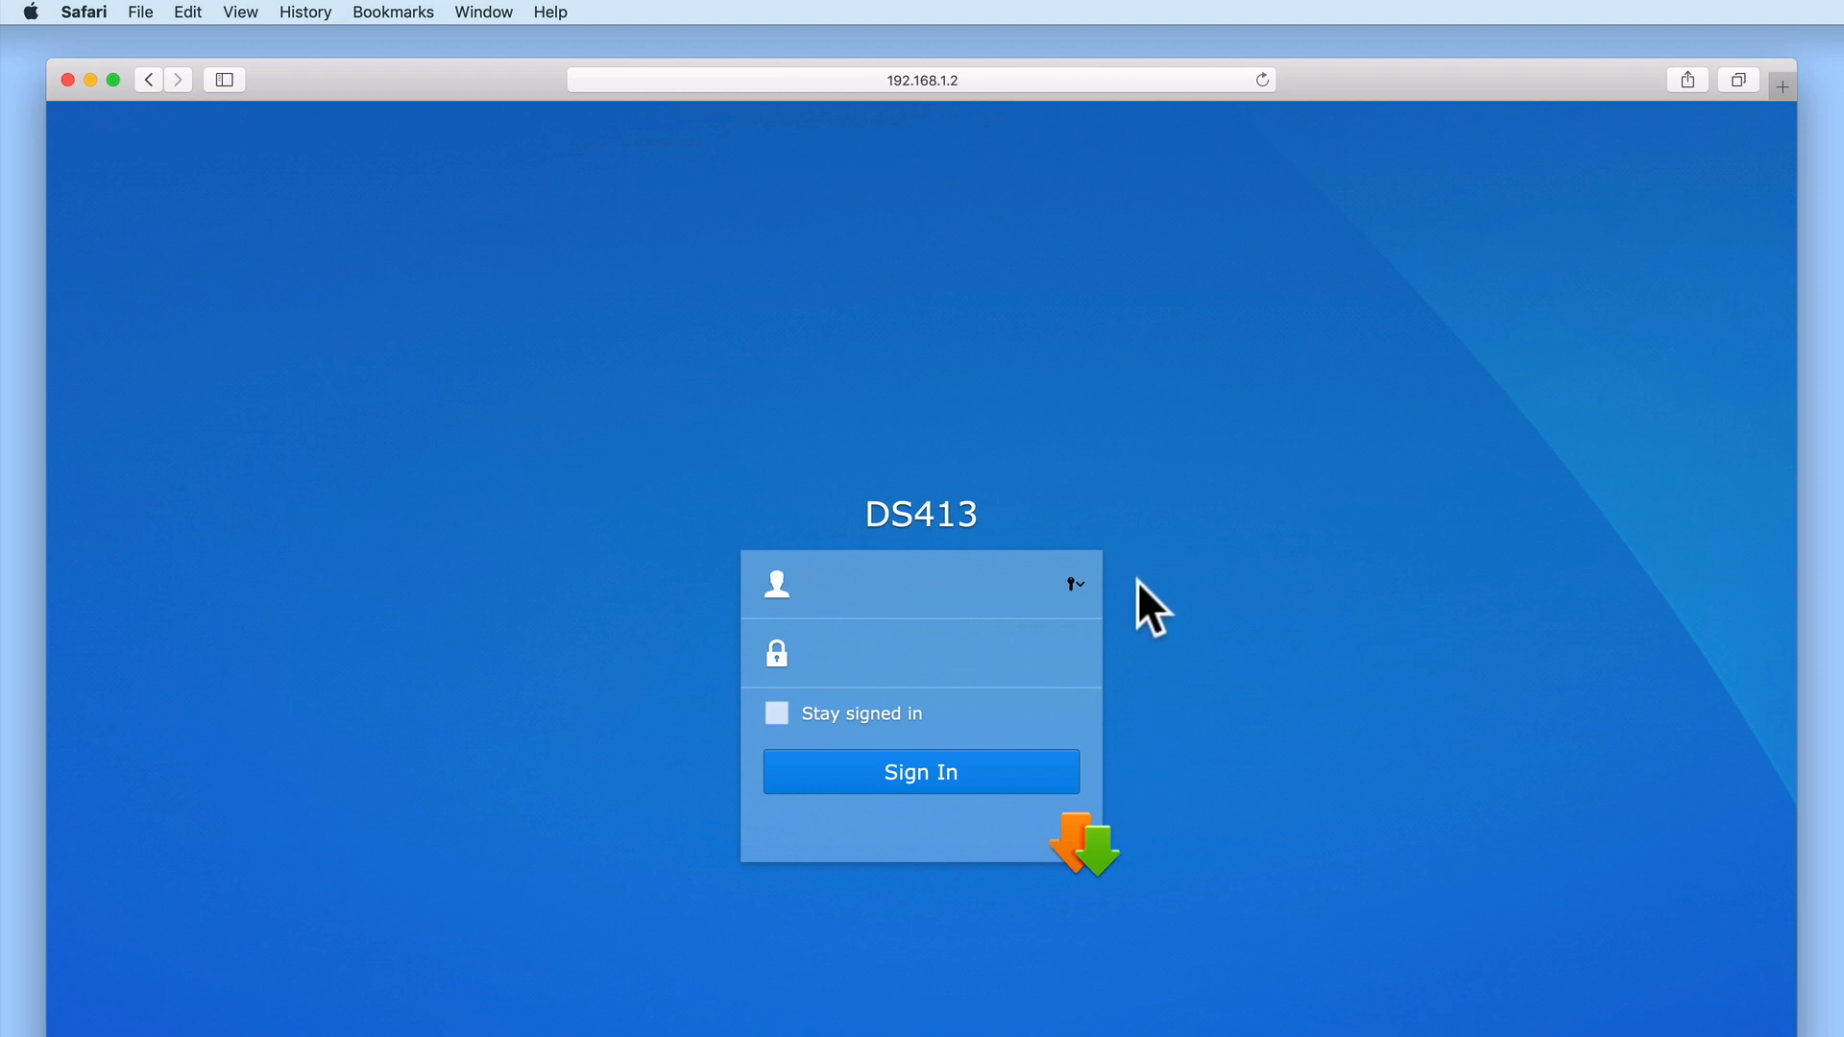
Sign in with the regular user's username and password
{"action": "type", "text": "mr meeseeks"}
{"action": "key", "text": "Tab"}
{"action": "type", "text": "•••••••"}
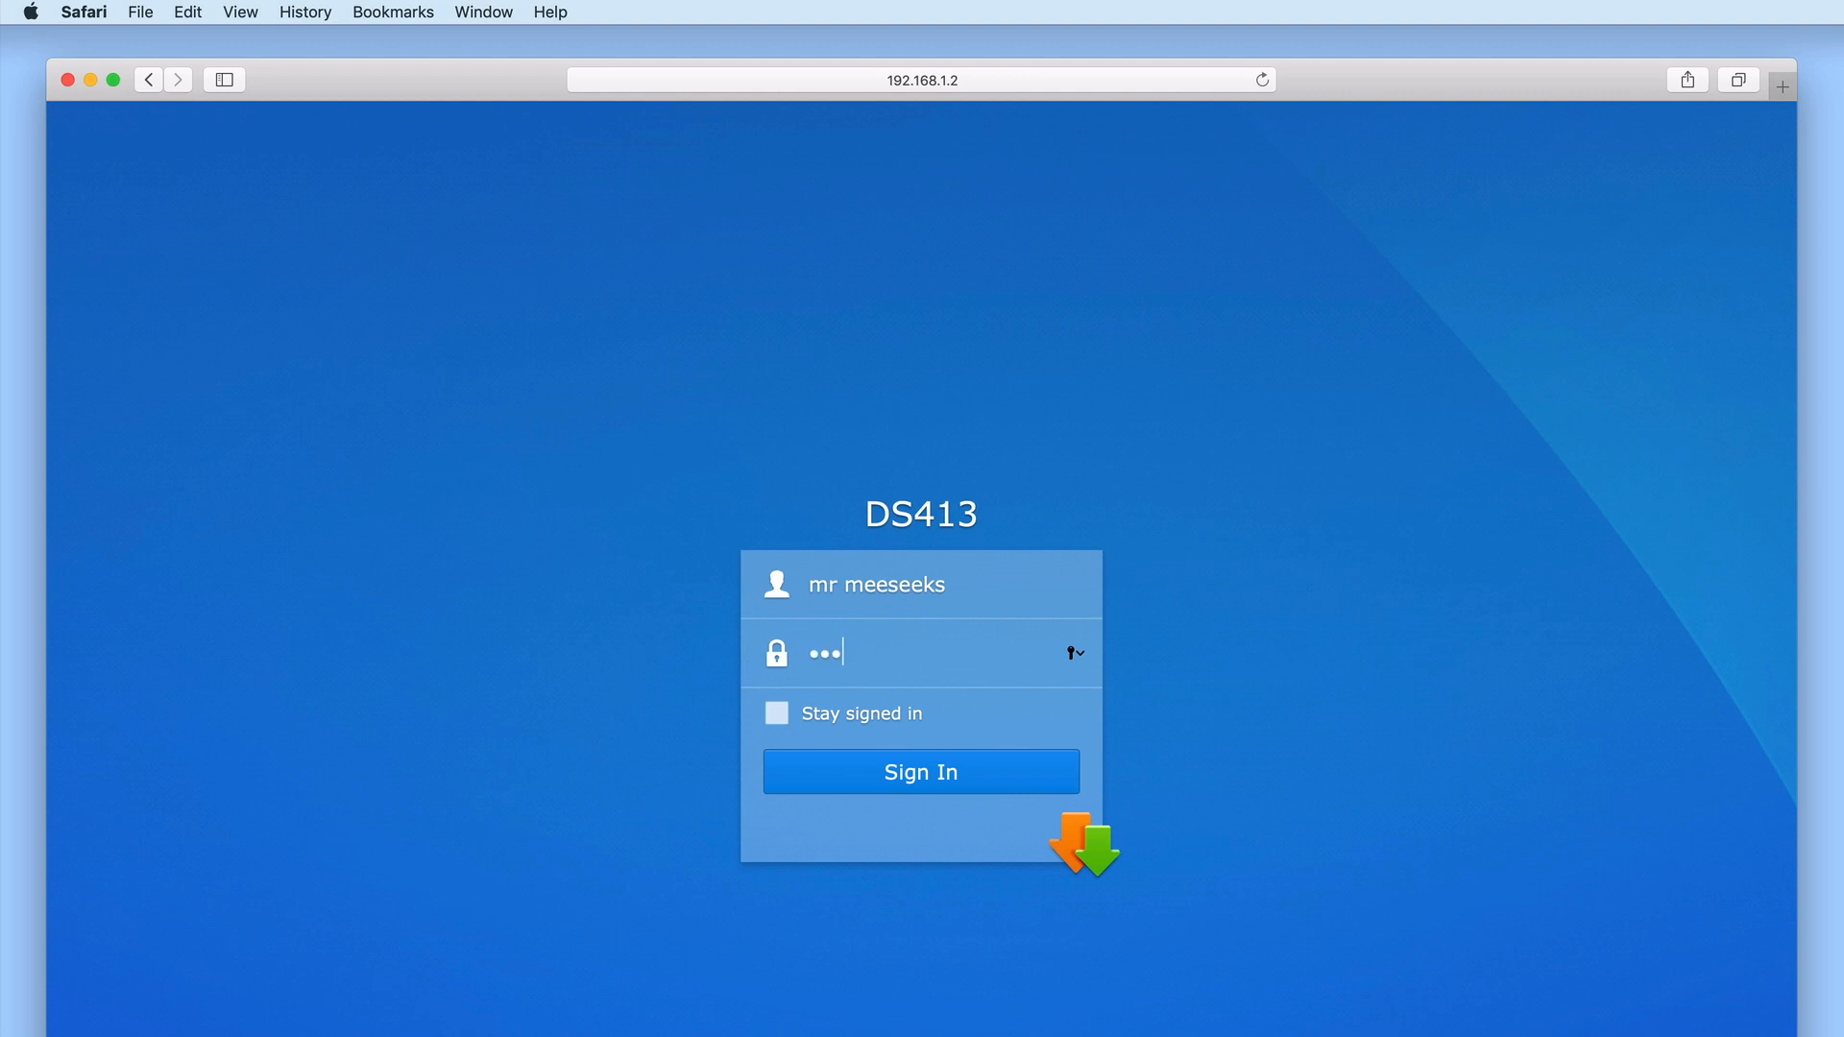
{"action": "type", "text": "•"}
{"action": "key", "text": "Return"}
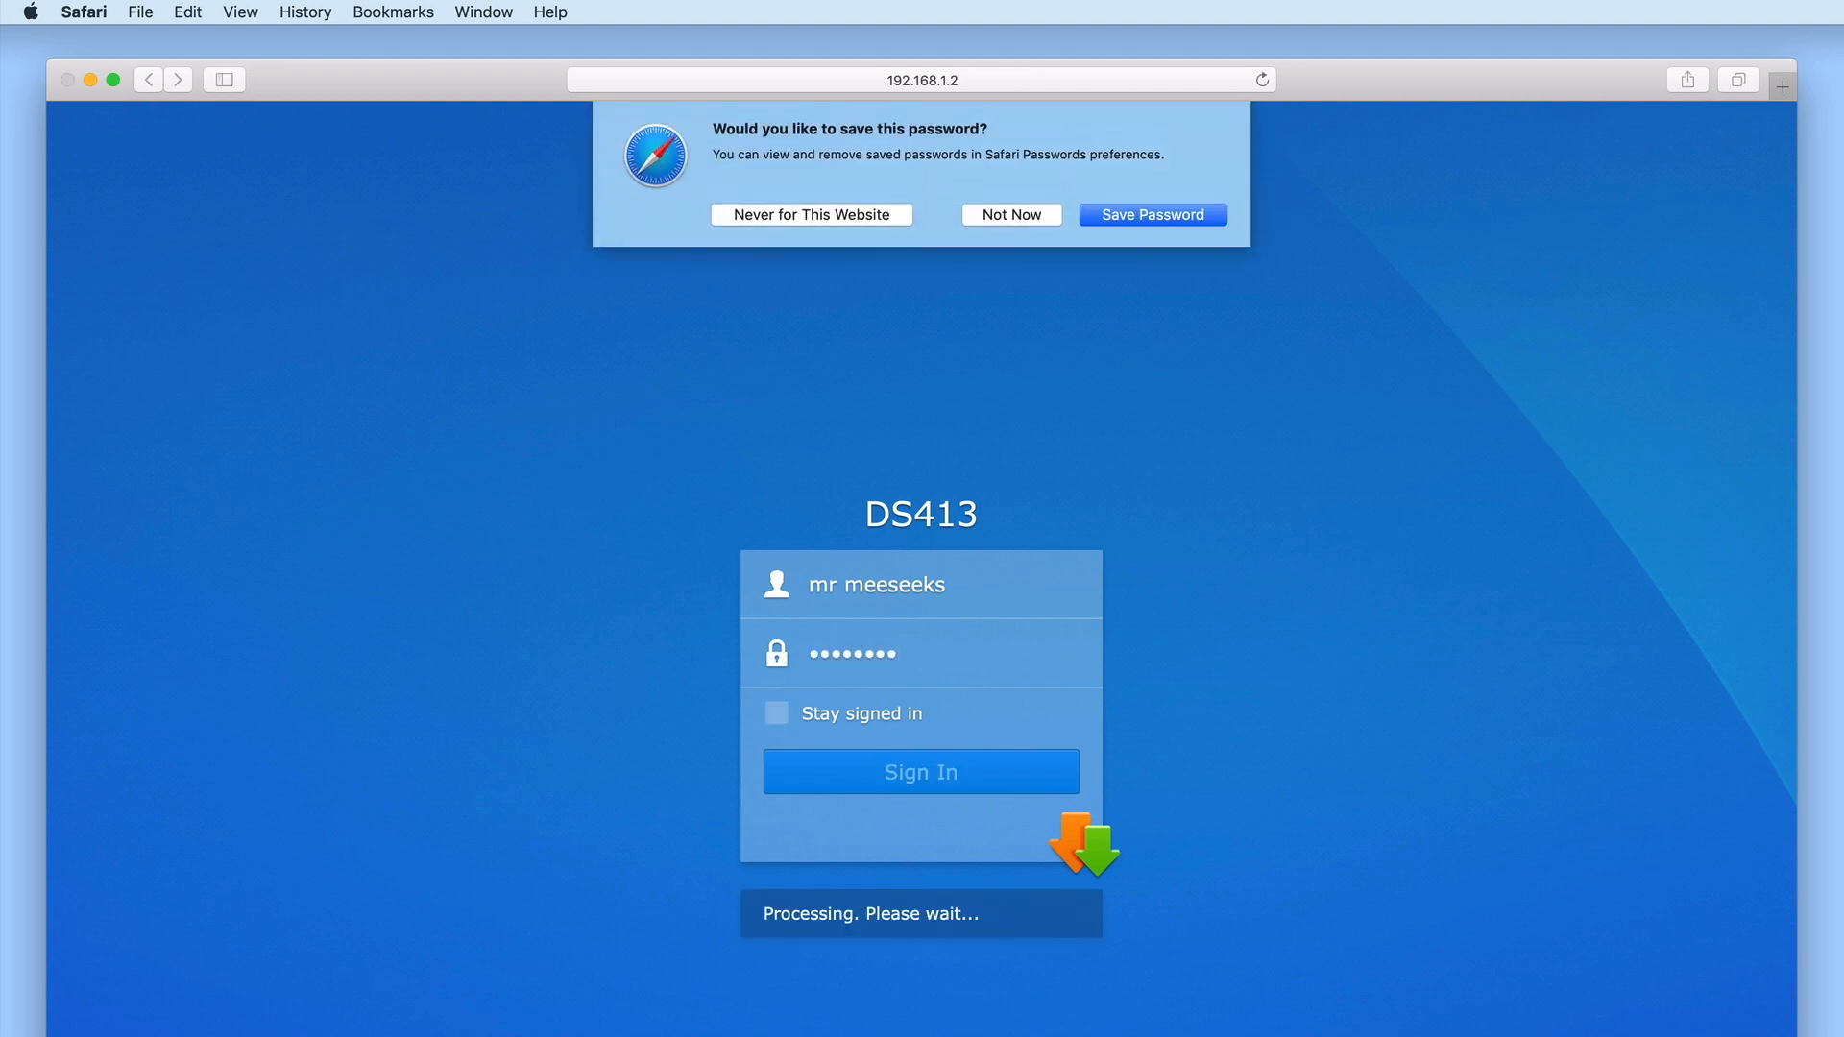
Decline Safari's save-password prompt and set Downloads as the user's destination folder
{"action": "left_click", "coordinate": [1027, 216]}
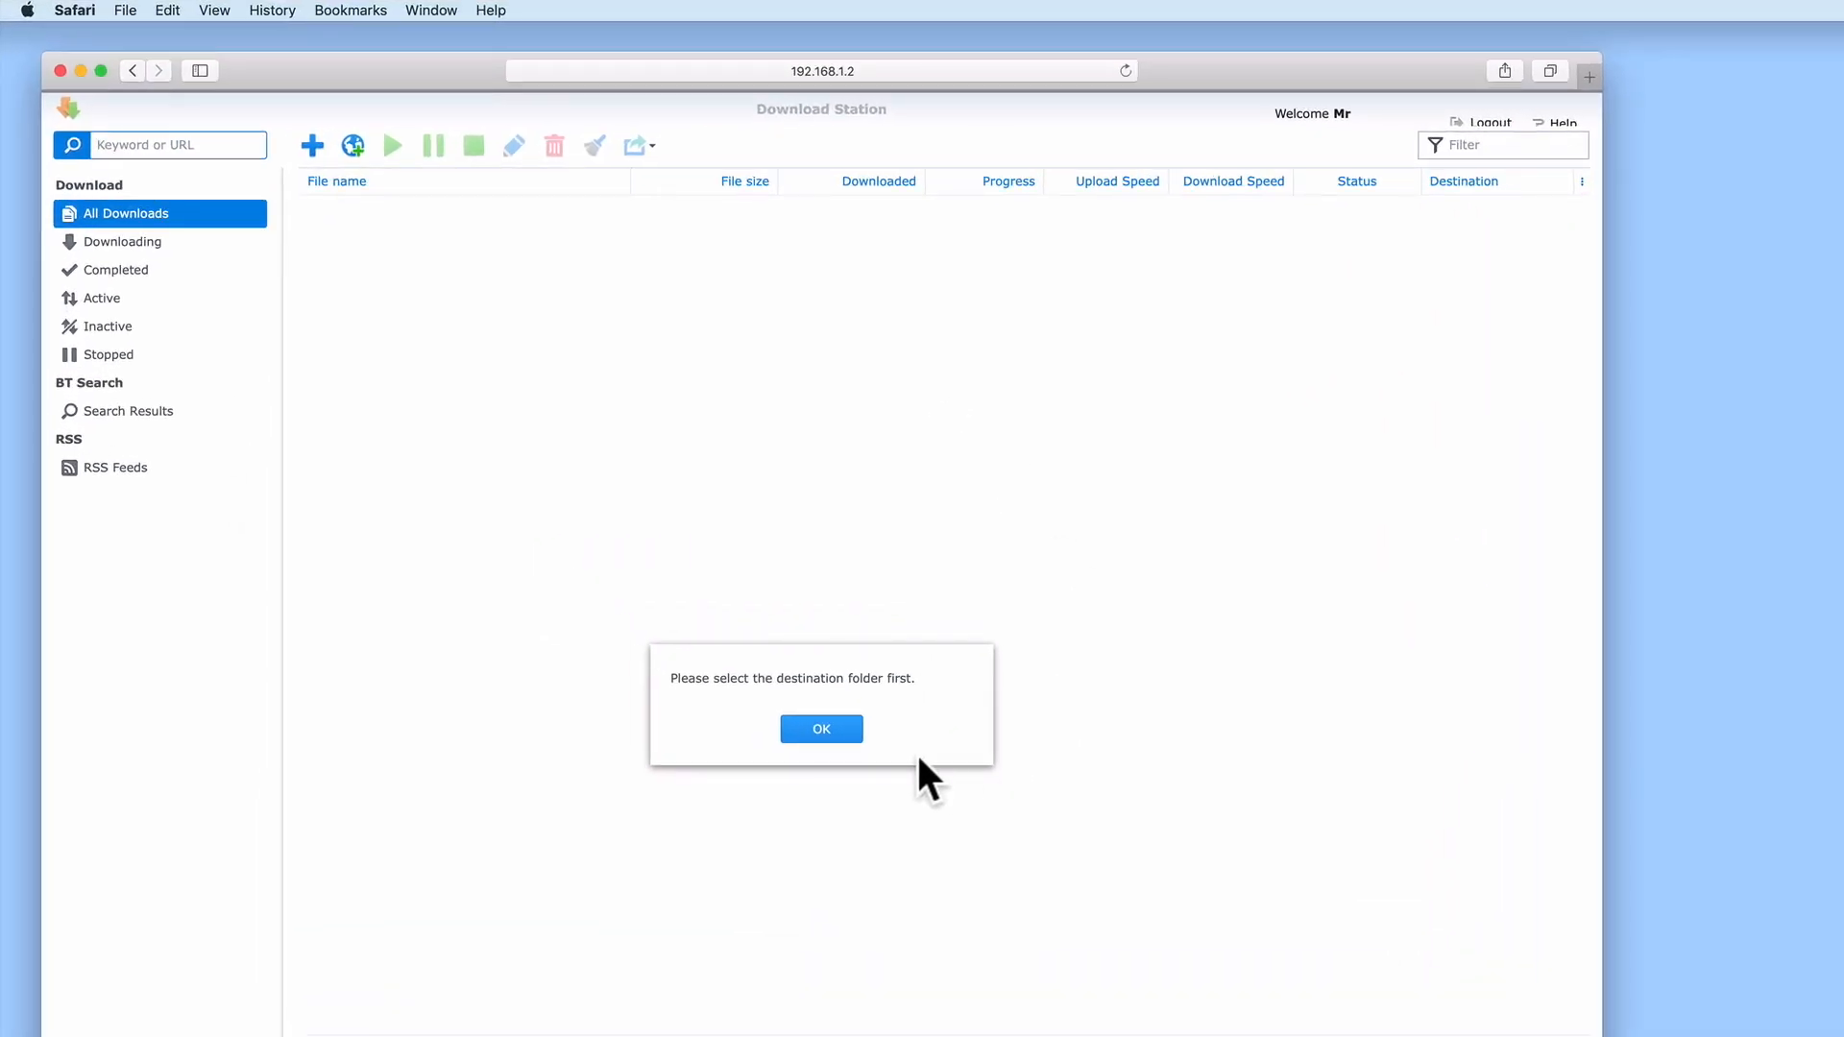
{"action": "left_click", "coordinate": [839, 732]}
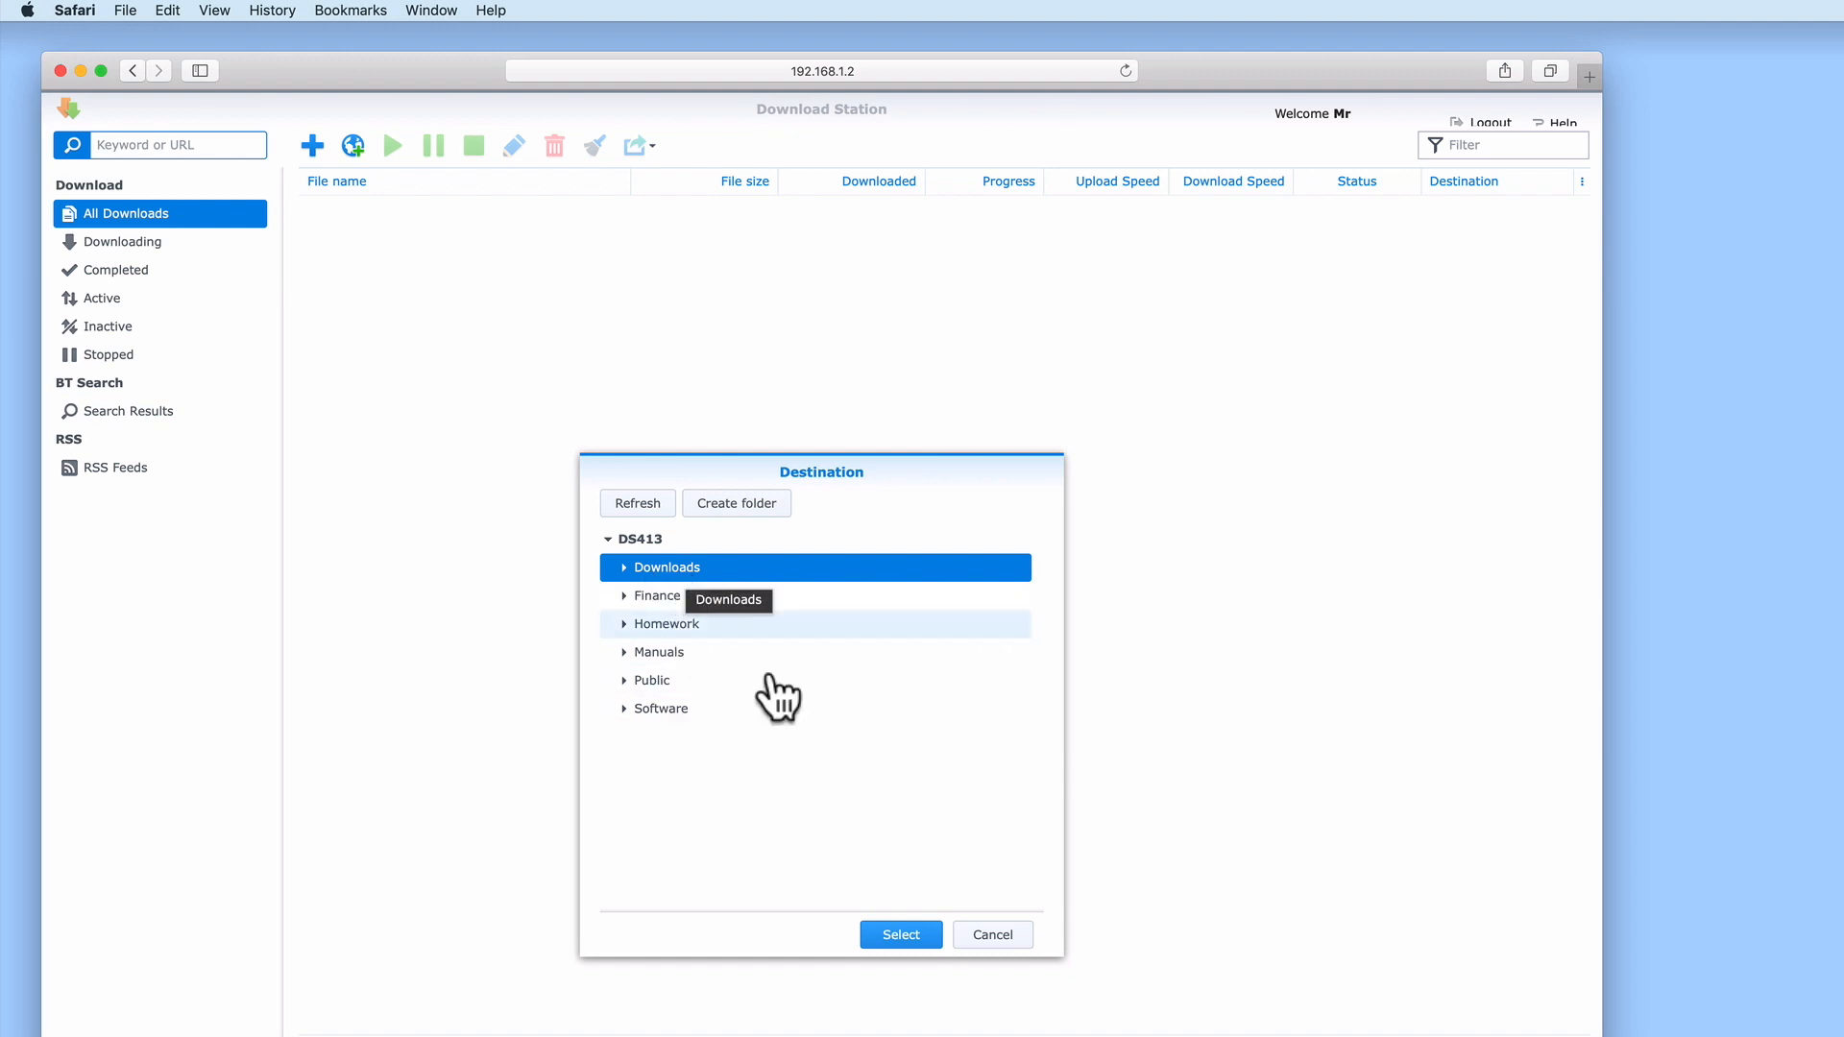
{"action": "left_click", "coordinate": [893, 937]}
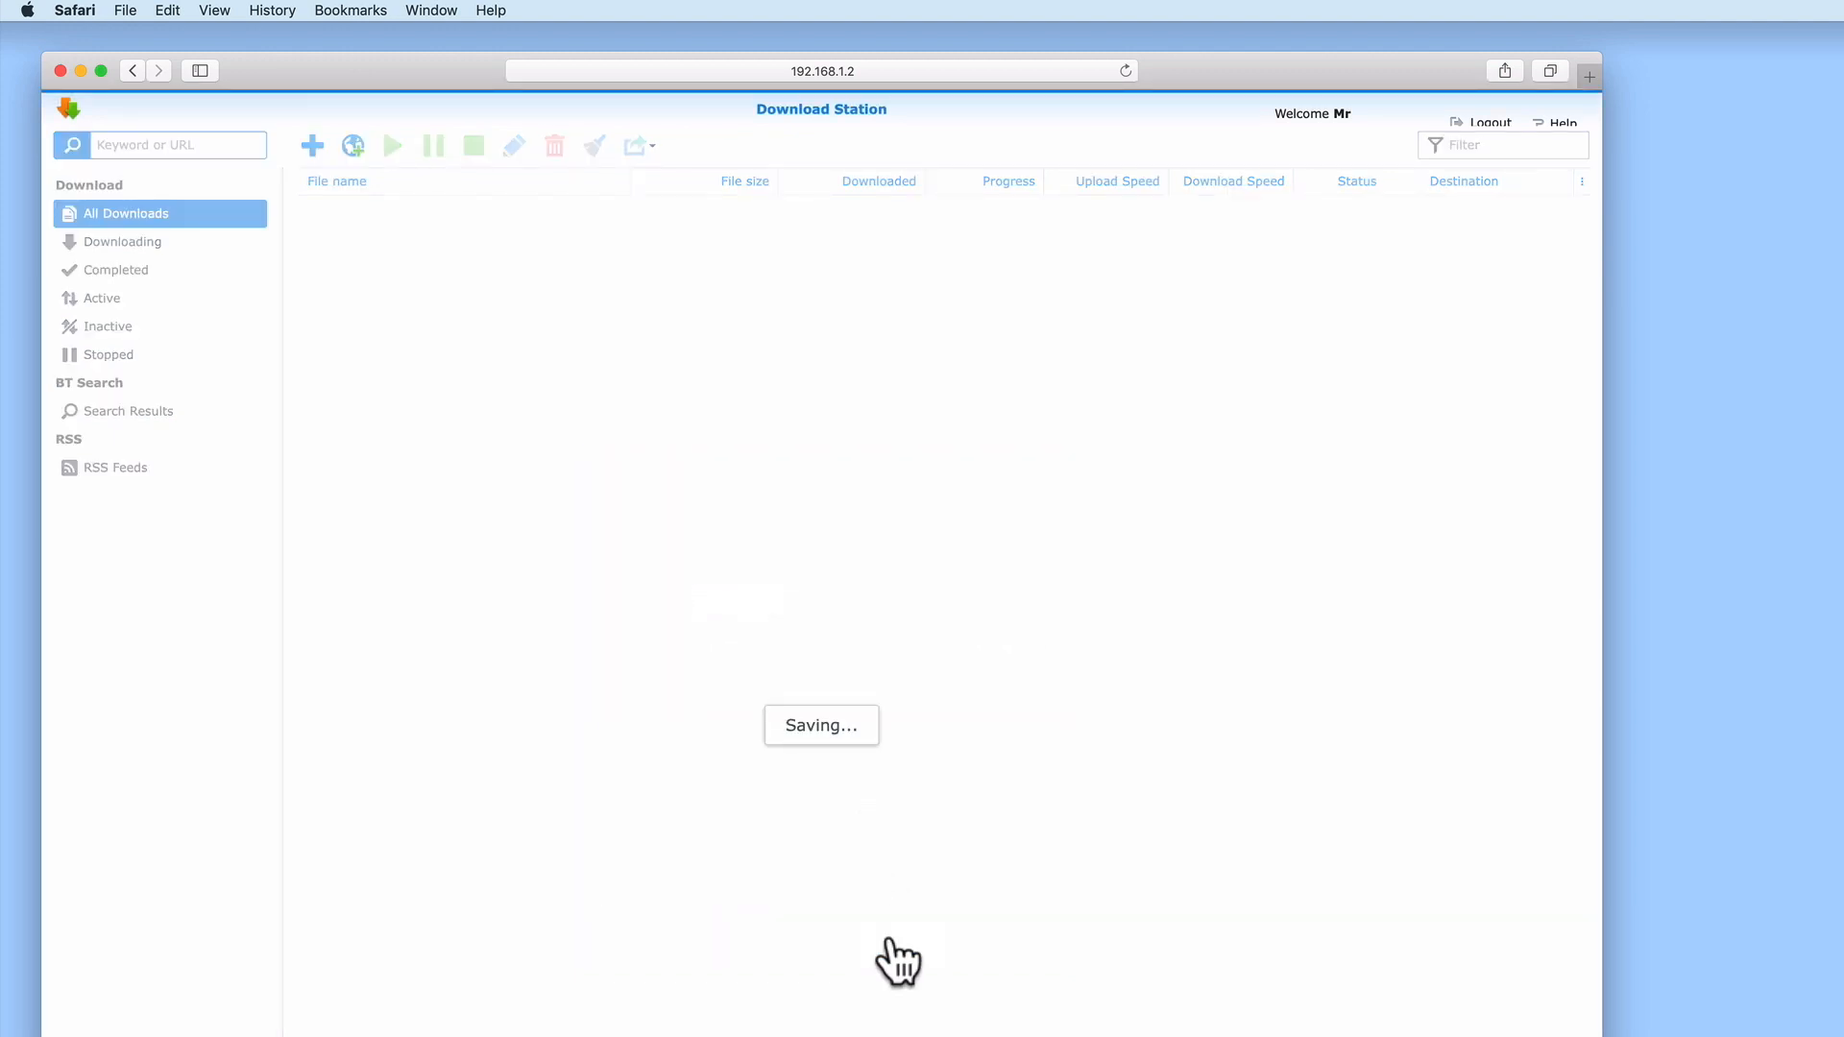